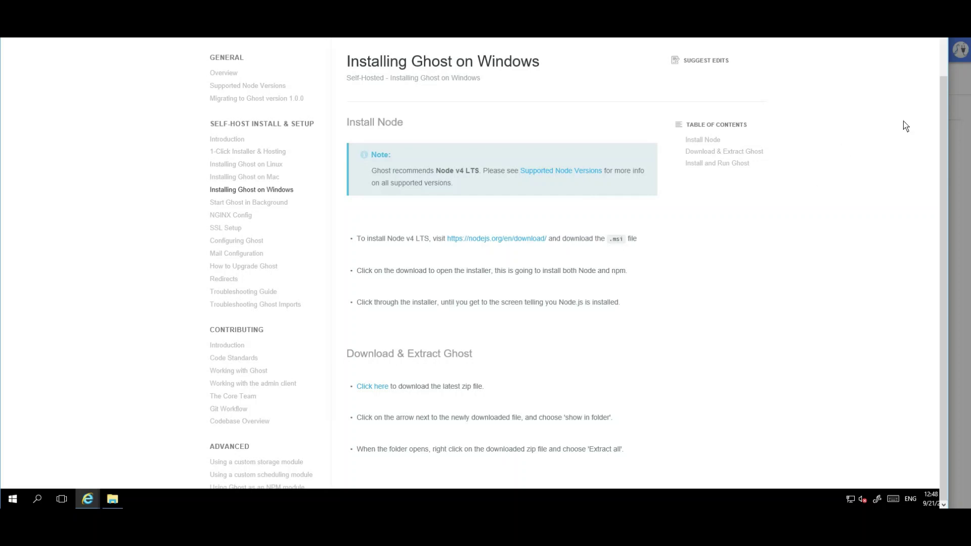
Check the Node.js v6.14.4 release listing, then bring back the Downloads folder with the node-v6.14.4-x64 installer
{"action": "left_click_drag", "start_coordinate": [944, 102], "coordinate": [949, 53]}
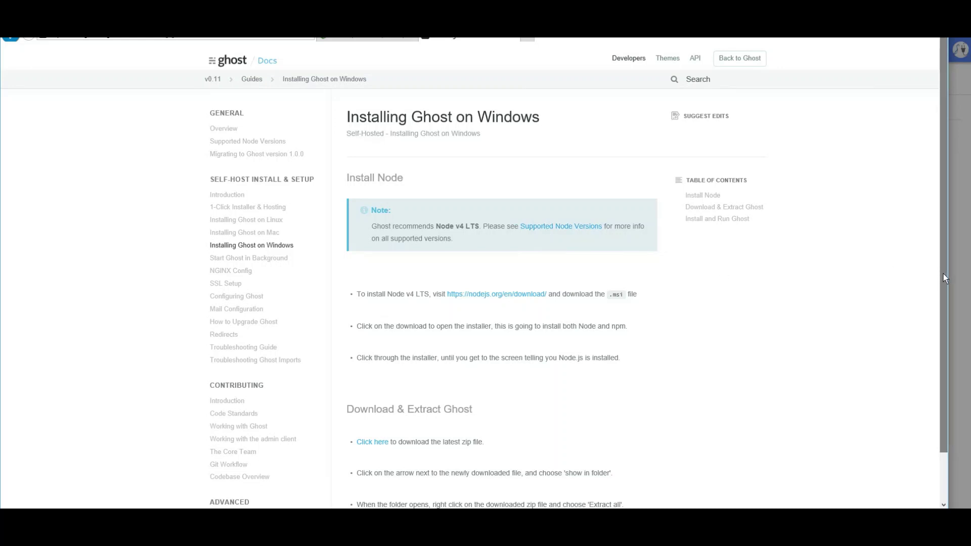
{"action": "left_click", "coordinate": [380, 39]}
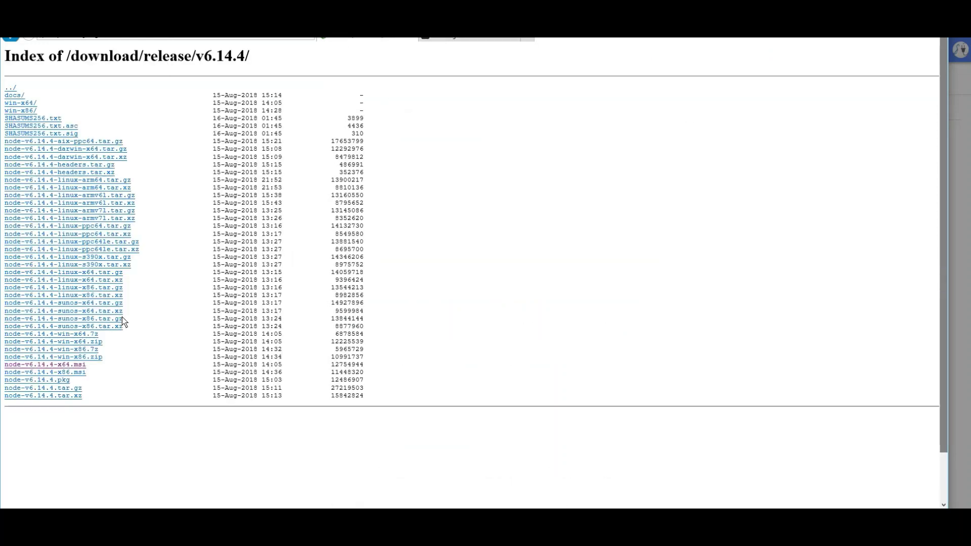
{"action": "scroll", "coordinate": [943, 383], "scroll_direction": "down", "scroll_amount": 1}
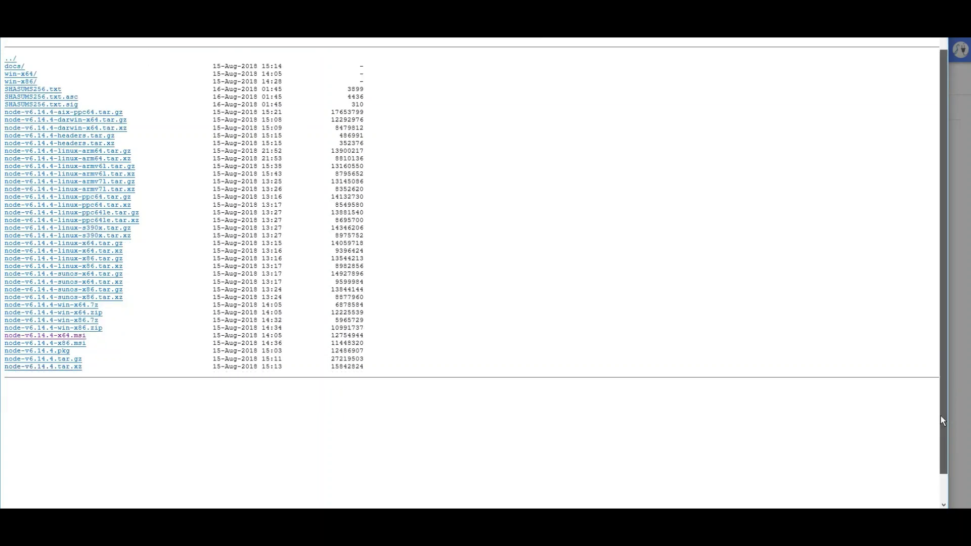
{"action": "left_click", "coordinate": [112, 500]}
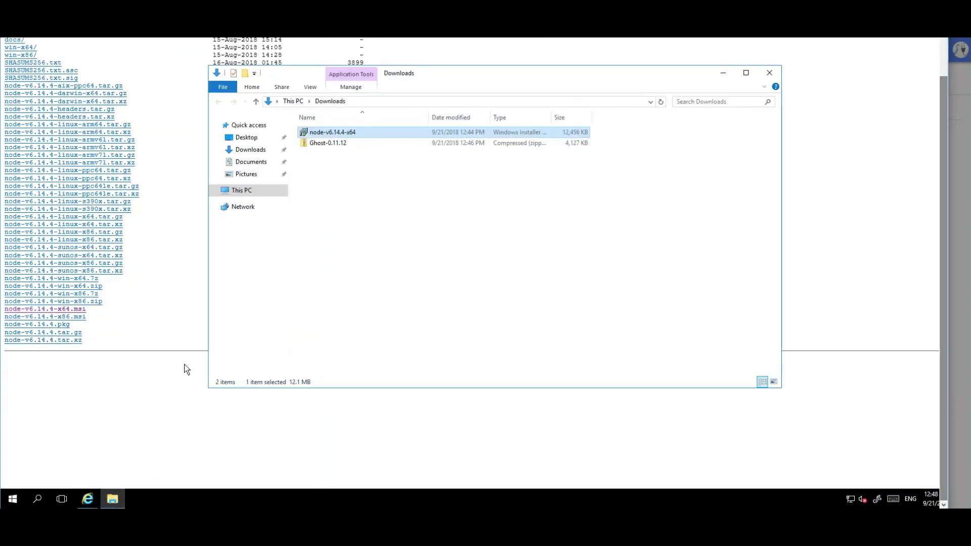
Install Node.js v6.14.4 from node-v6.14.4-x64 with the default folder and features, accepting the license and UAC
{"action": "right_click", "coordinate": [342, 133]}
{"action": "left_click", "coordinate": [287, 141]}
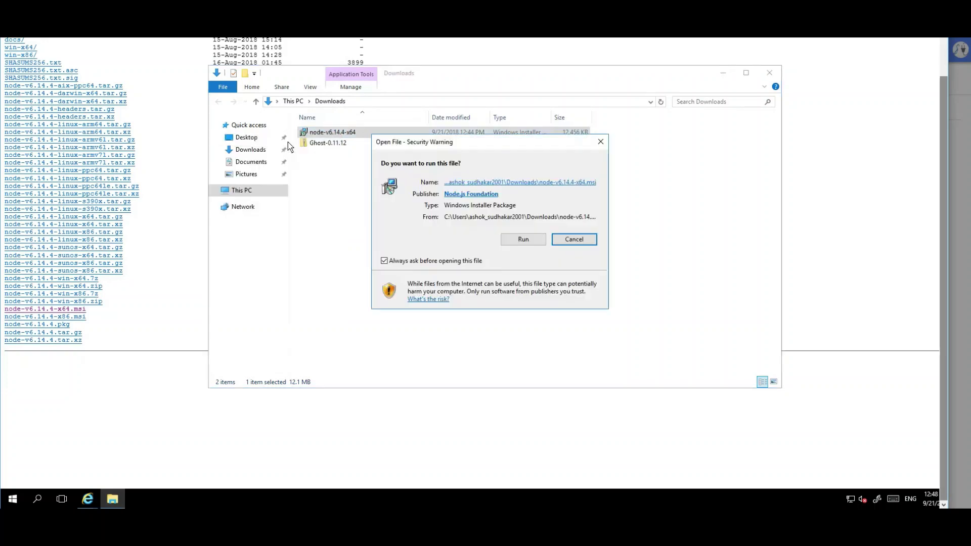
{"action": "left_click", "coordinate": [514, 243]}
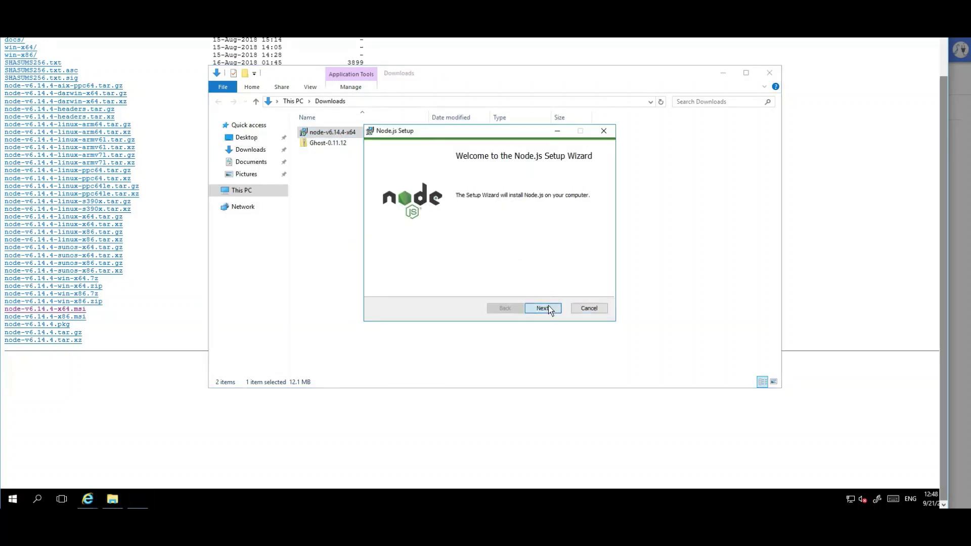
{"action": "left_click", "coordinate": [547, 307]}
{"action": "left_click", "coordinate": [477, 288]}
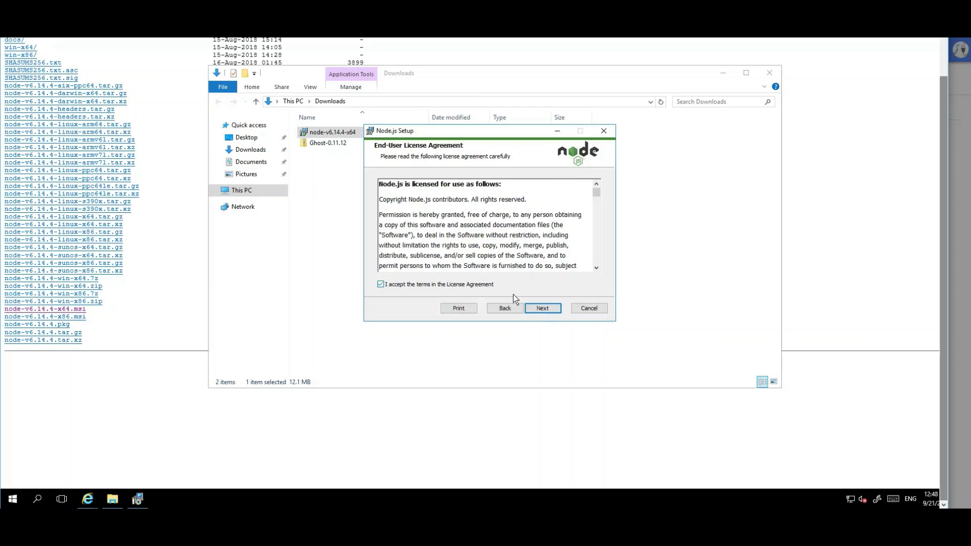
{"action": "left_click", "coordinate": [544, 310]}
{"action": "left_click", "coordinate": [544, 310]}
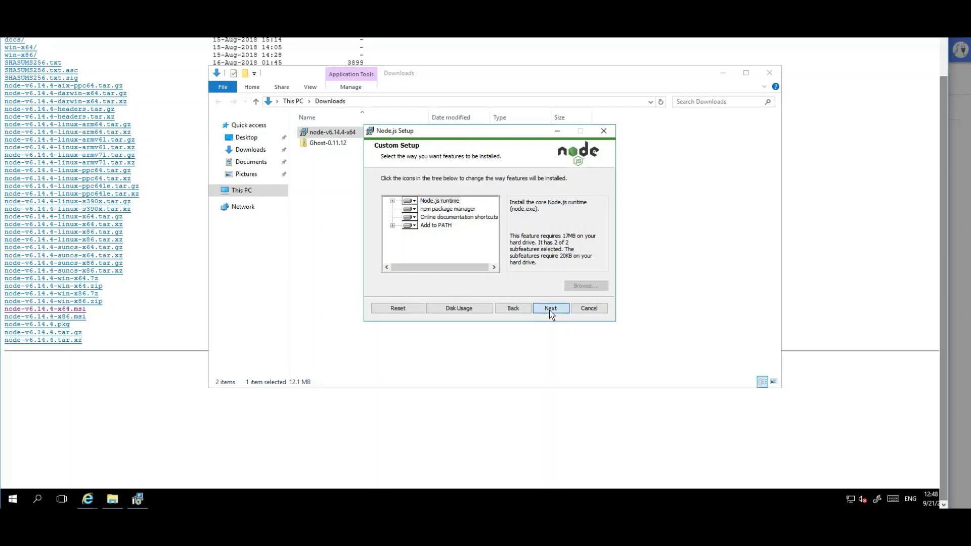
{"action": "left_click", "coordinate": [550, 311]}
{"action": "left_click", "coordinate": [550, 311]}
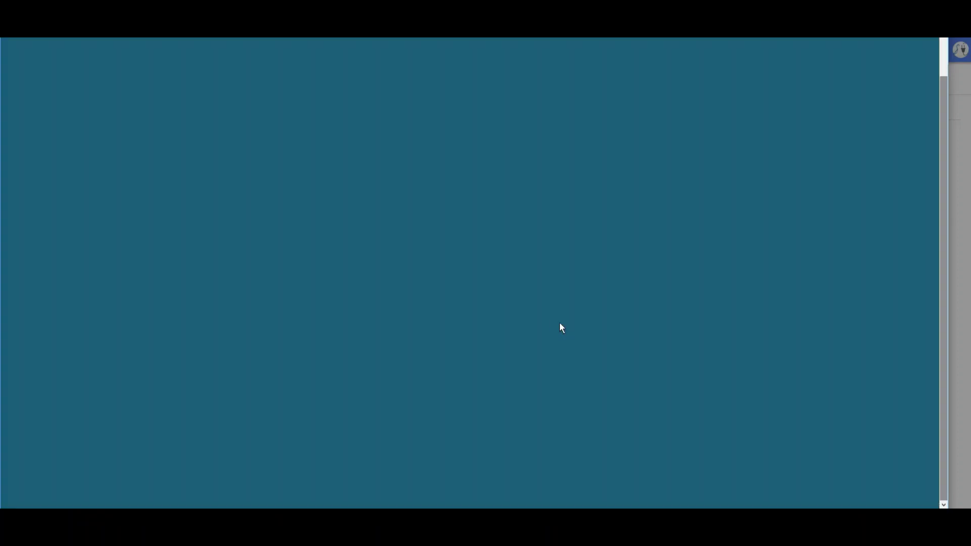
{"action": "left_click", "coordinate": [464, 304]}
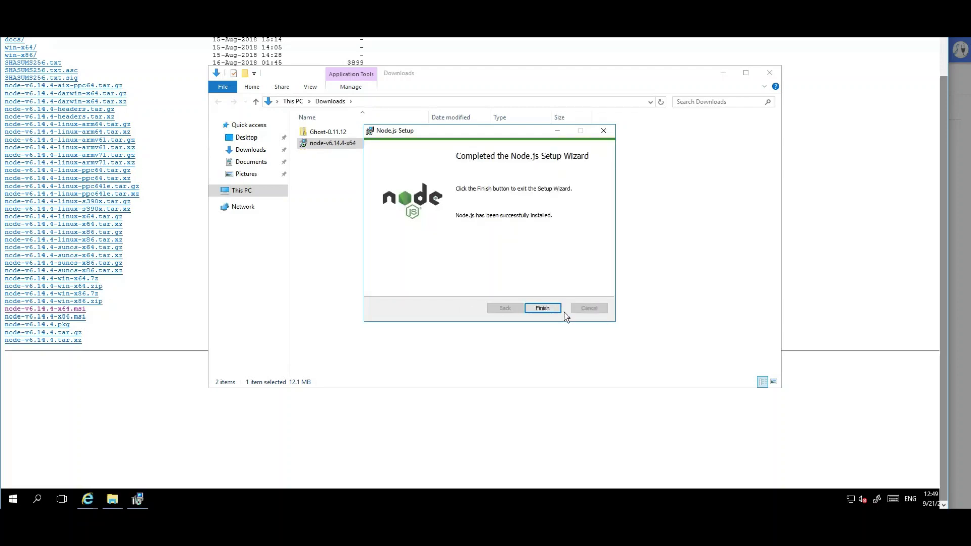
{"action": "left_click", "coordinate": [548, 310]}
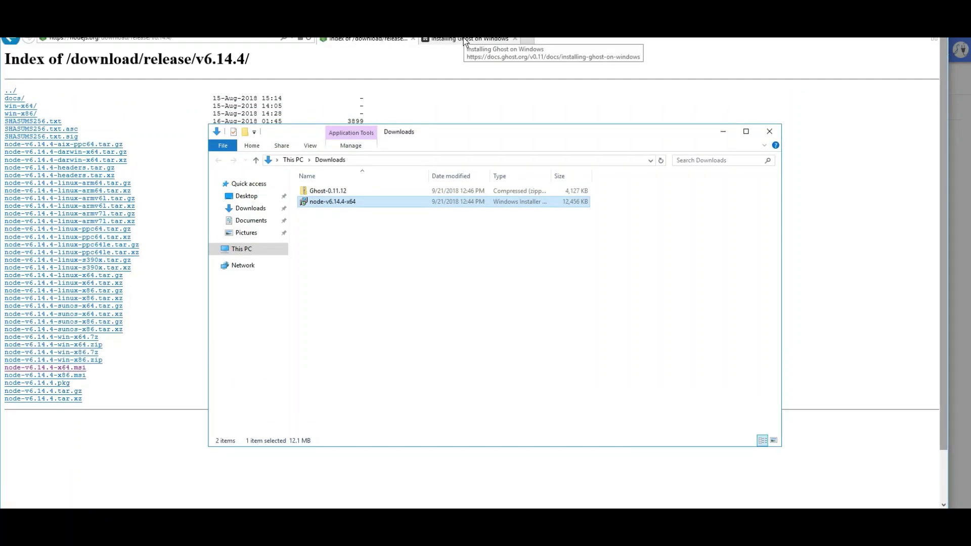
Return to the Installing Ghost on Windows guide and scroll to its Install and Run Ghost section
{"action": "left_click", "coordinate": [473, 41]}
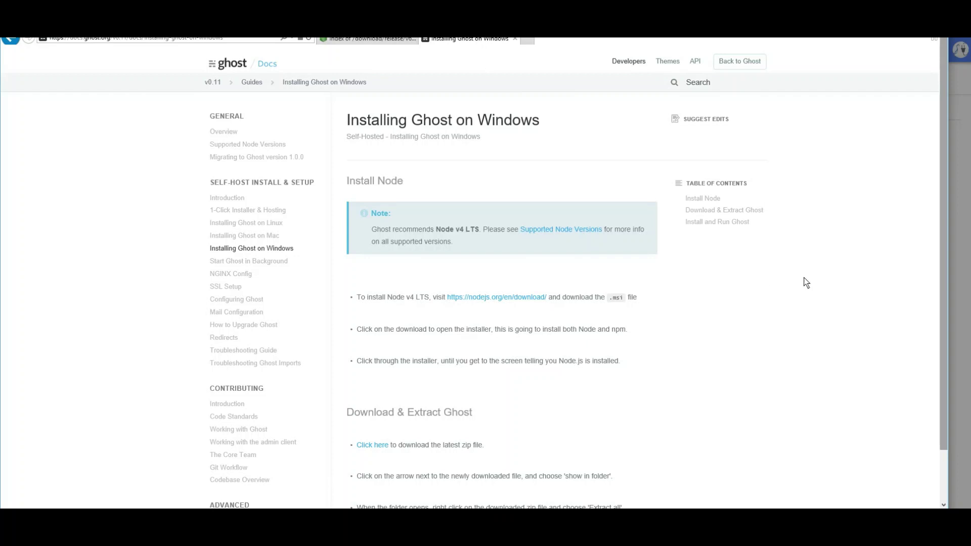
{"action": "scroll", "coordinate": [806, 282], "scroll_direction": "down", "scroll_amount": 3}
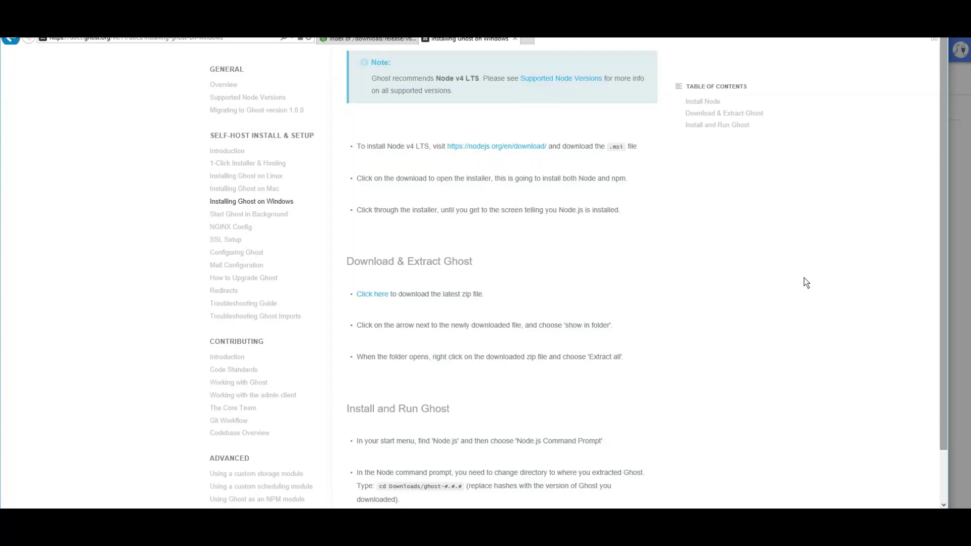
{"action": "left_click_drag", "start_coordinate": [943, 337], "coordinate": [943, 386]}
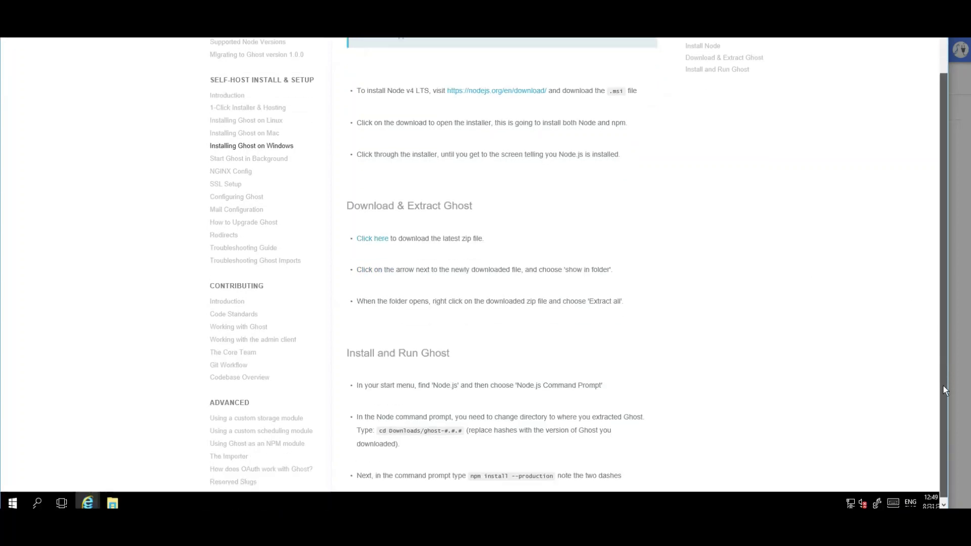
Extract the Ghost-0.11.12 zip into Downloads\Ghost-0.11.12, then minimize both Explorer windows
{"action": "left_click", "coordinate": [114, 502]}
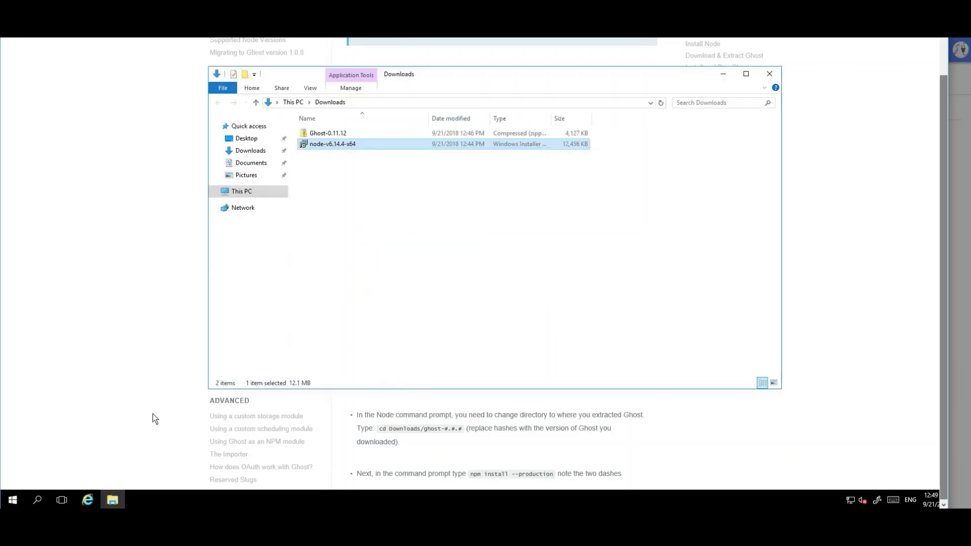
{"action": "left_click", "coordinate": [327, 135]}
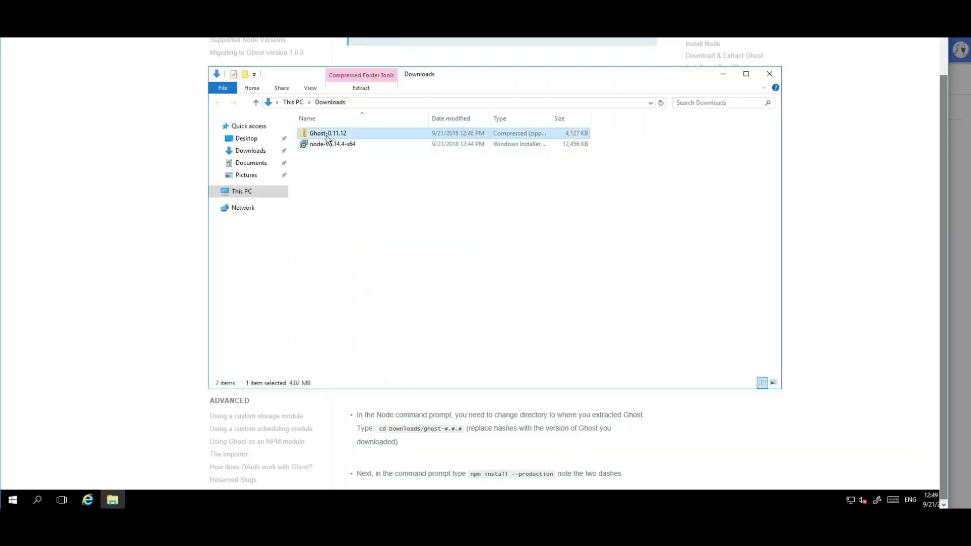
{"action": "right_click", "coordinate": [326, 134]}
{"action": "left_click", "coordinate": [256, 169]}
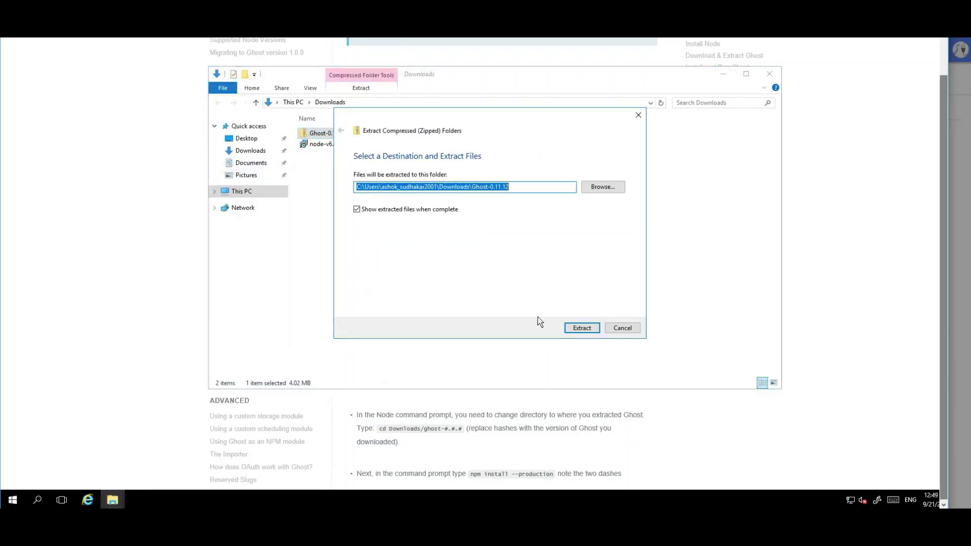
{"action": "left_click", "coordinate": [580, 330]}
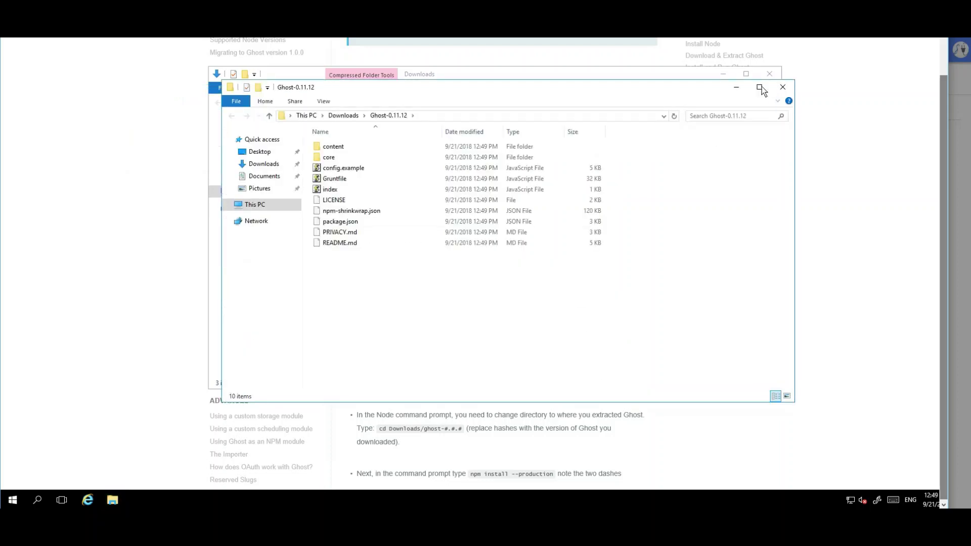
{"action": "left_click", "coordinate": [724, 76]}
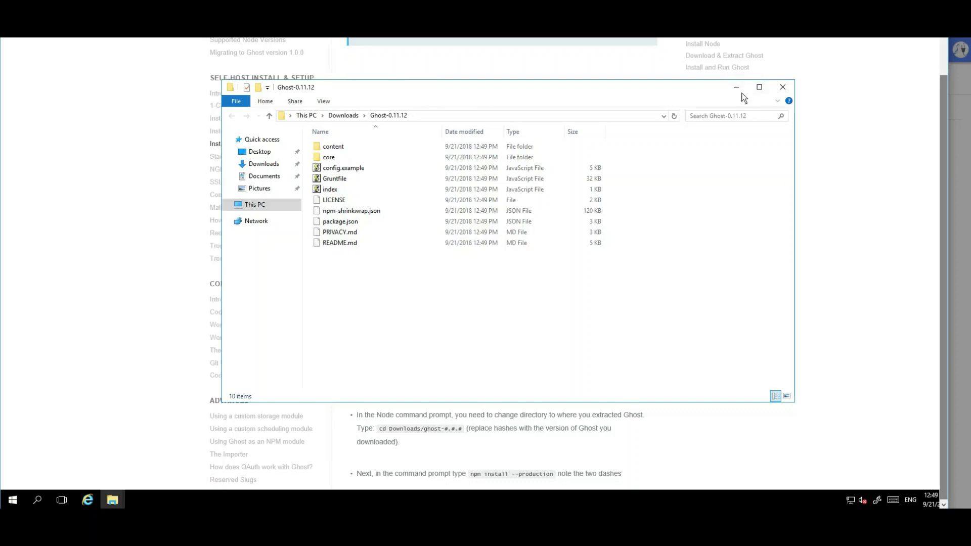
{"action": "left_click", "coordinate": [737, 87]}
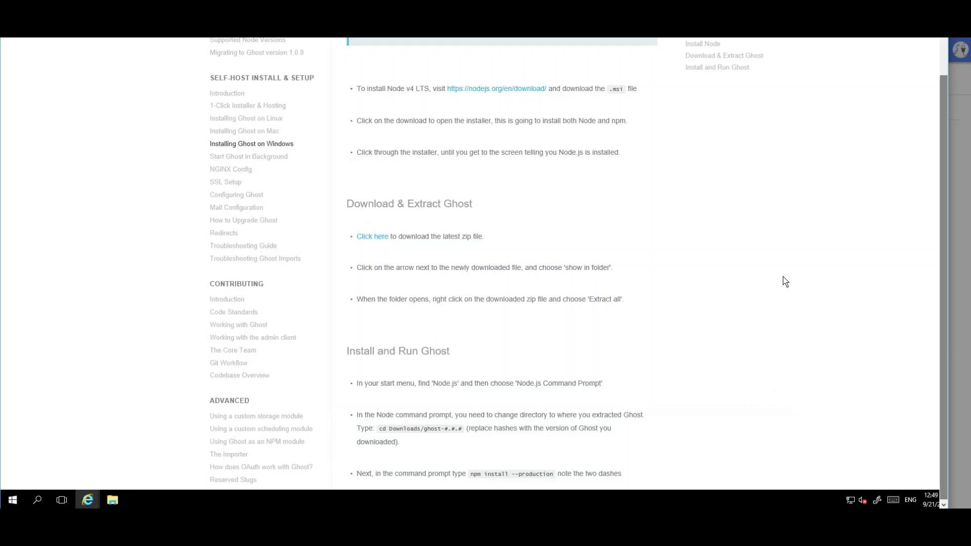
Run the Node.js command prompt from the Start menu as administrator, approving the UAC prompt
{"action": "scroll", "coordinate": [786, 281], "scroll_direction": "down", "scroll_amount": 5}
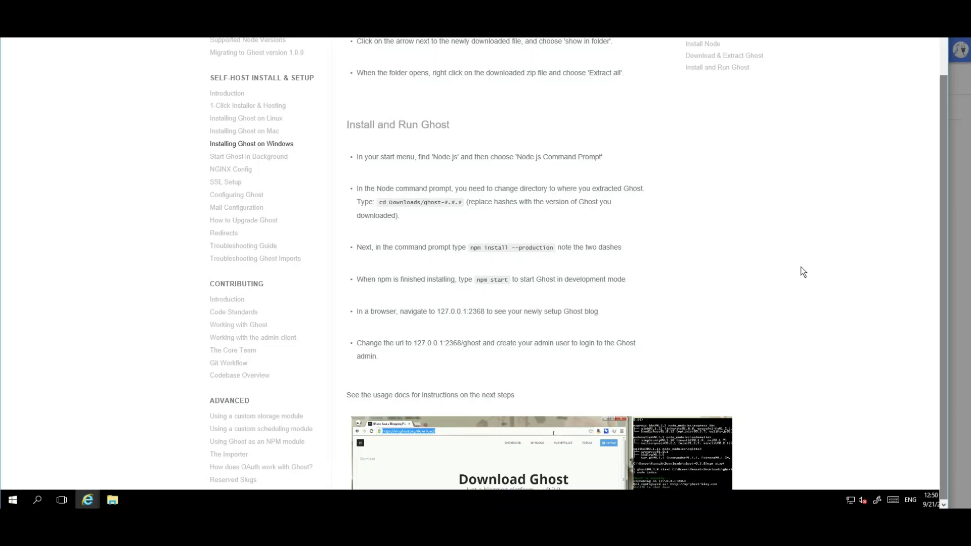
{"action": "left_click", "coordinate": [10, 500]}
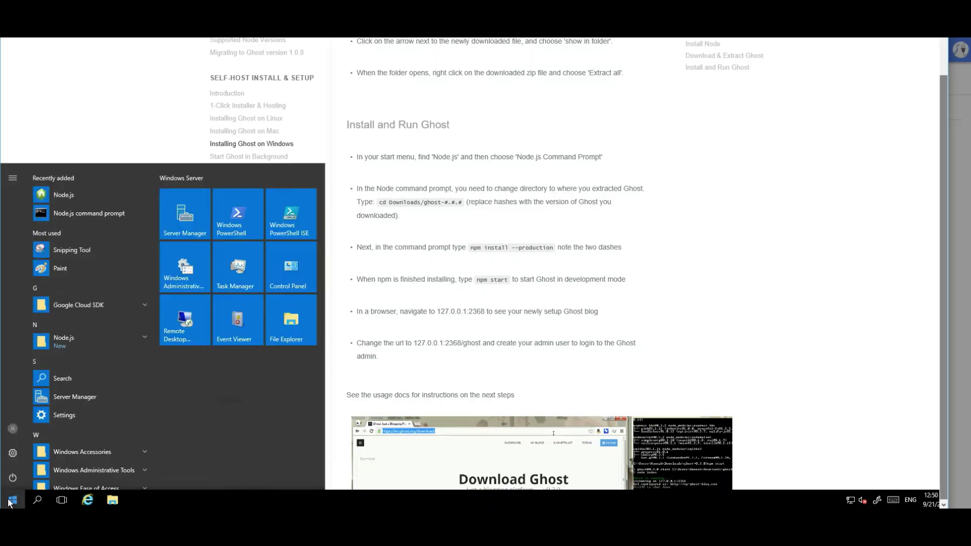
{"action": "right_click", "coordinate": [91, 213]}
{"action": "mouse_move", "coordinate": [125, 241]}
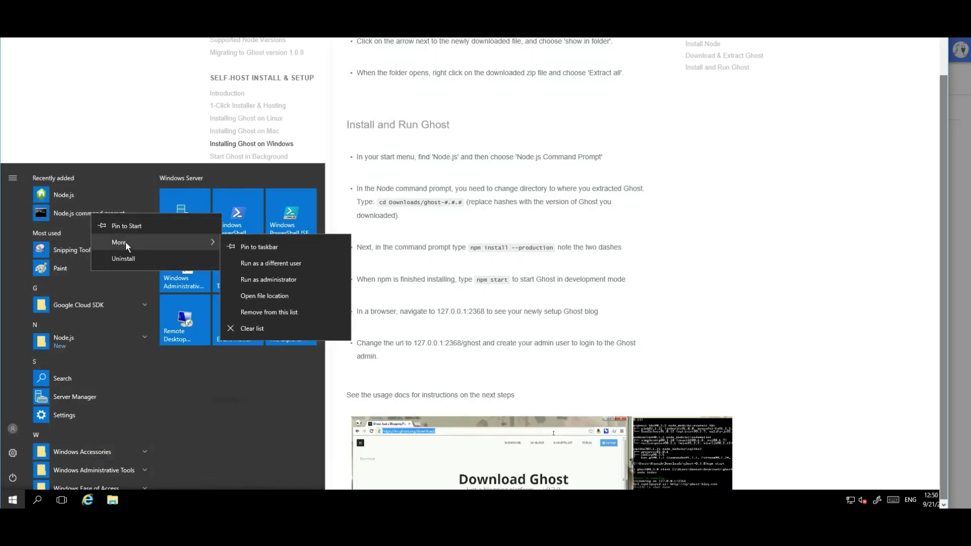
{"action": "left_click", "coordinate": [265, 279]}
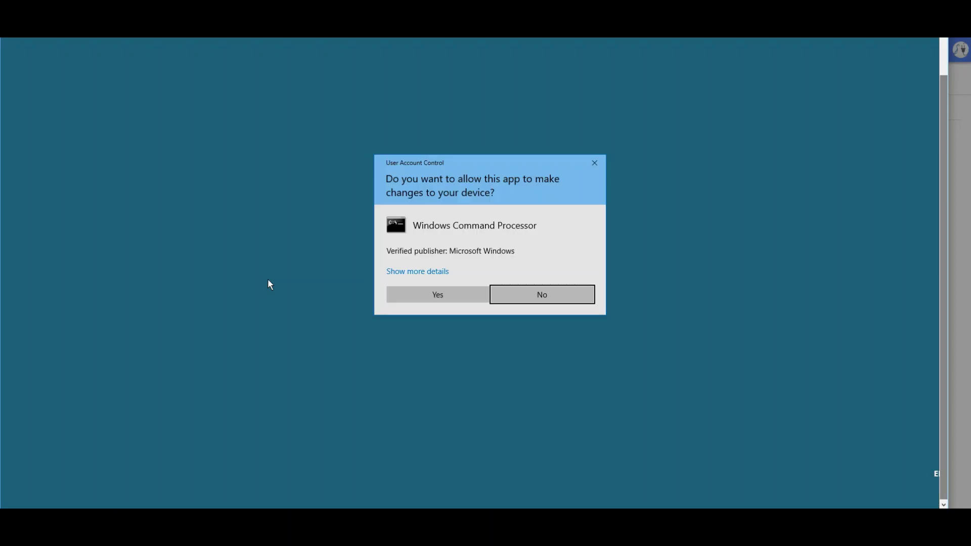
{"action": "left_click", "coordinate": [439, 304]}
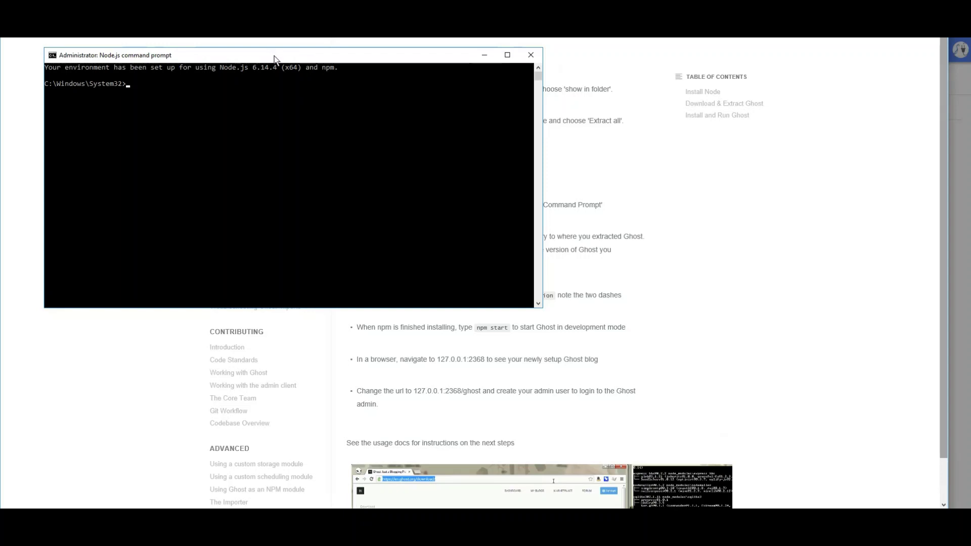
Copy the Ghost-0.11.12 folder path from File Explorer and cd into it at the Node.js prompt
{"action": "left_click_drag", "start_coordinate": [275, 56], "coordinate": [549, 95]}
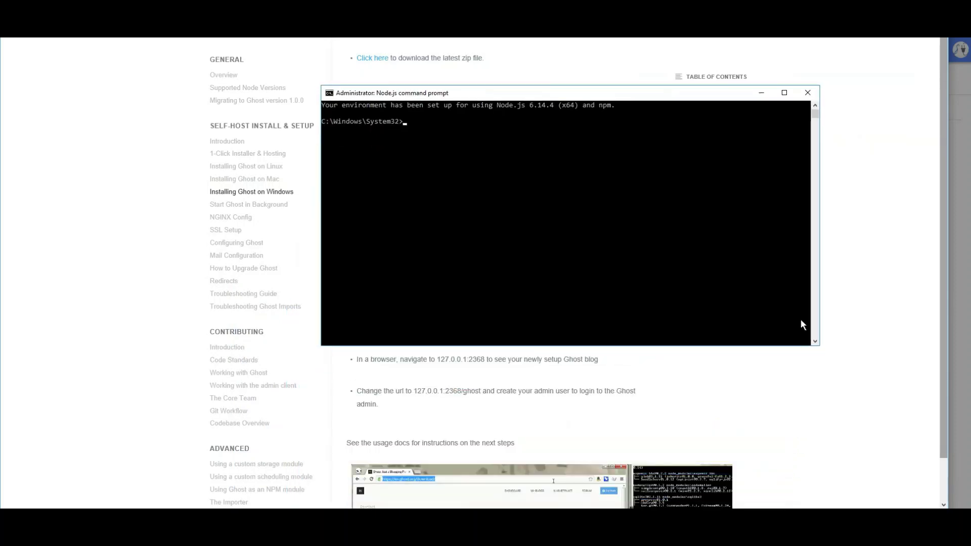
{"action": "left_click_drag", "start_coordinate": [942, 365], "coordinate": [942, 428]}
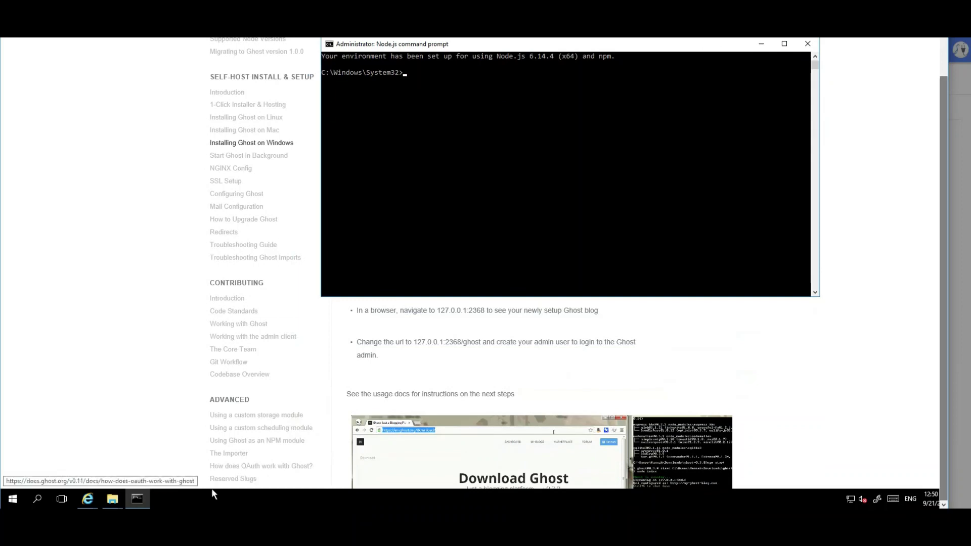
{"action": "left_click", "coordinate": [113, 500]}
{"action": "left_click", "coordinate": [150, 452]}
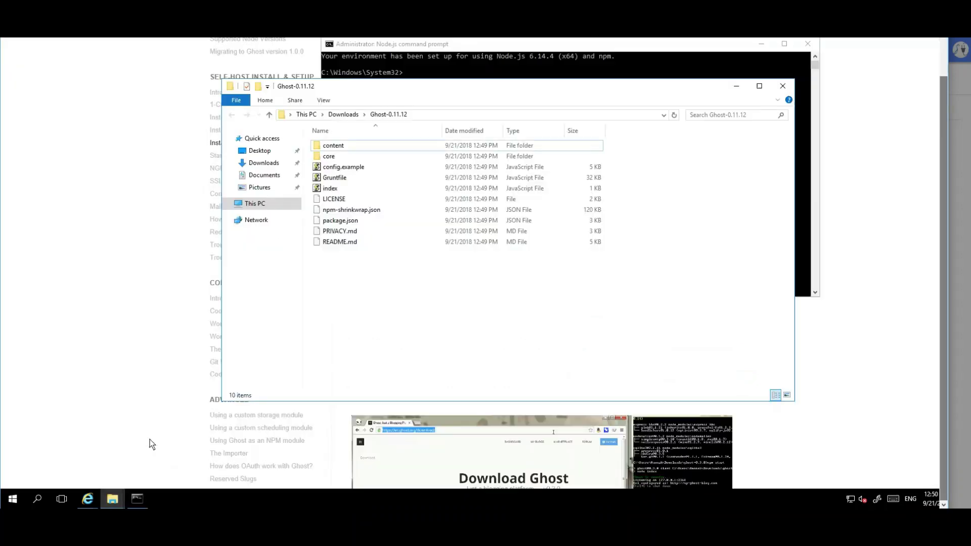
{"action": "left_click", "coordinate": [435, 116]}
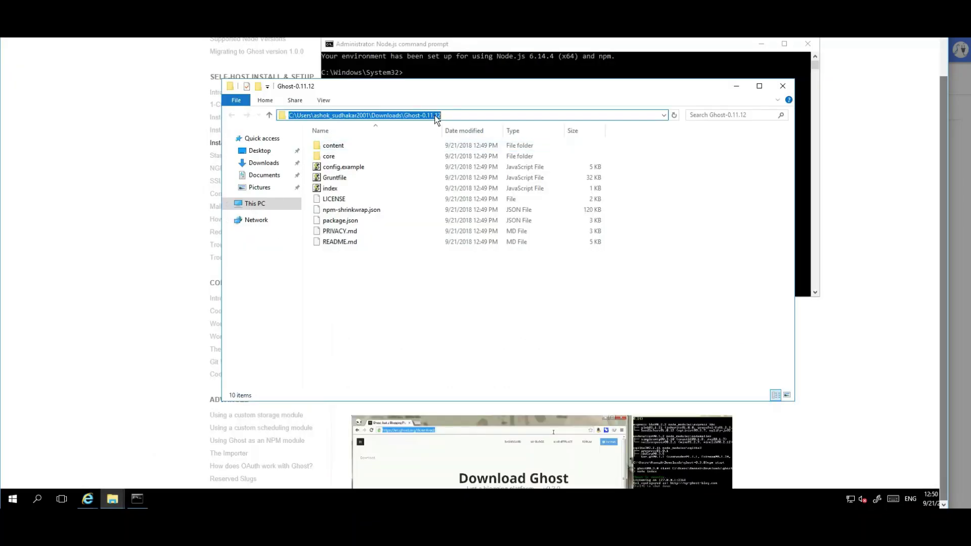
{"action": "key", "text": "ctrl+c"}
{"action": "left_click", "coordinate": [483, 56]}
{"action": "type", "text": "cd"}
{"action": "key", "text": "ctrl+v"}
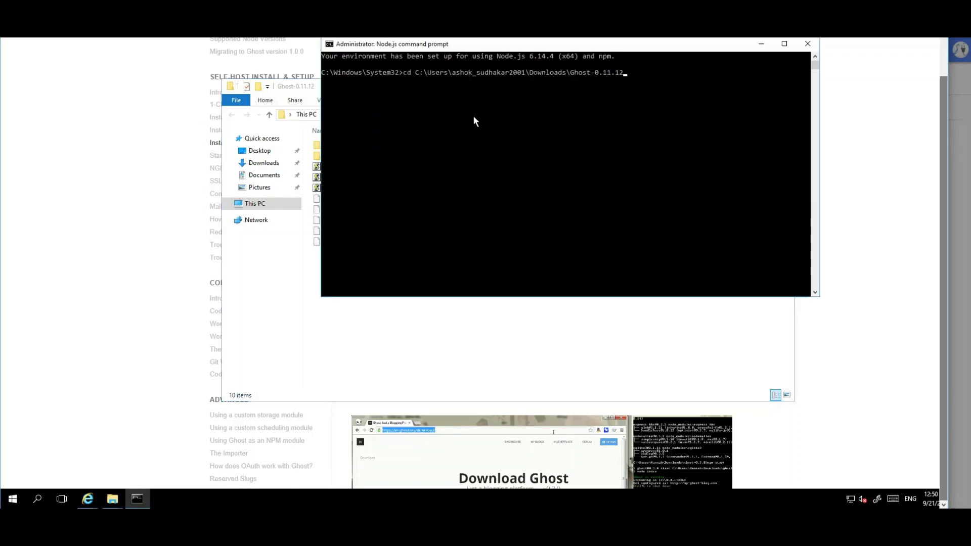
{"action": "key", "text": "Return"}
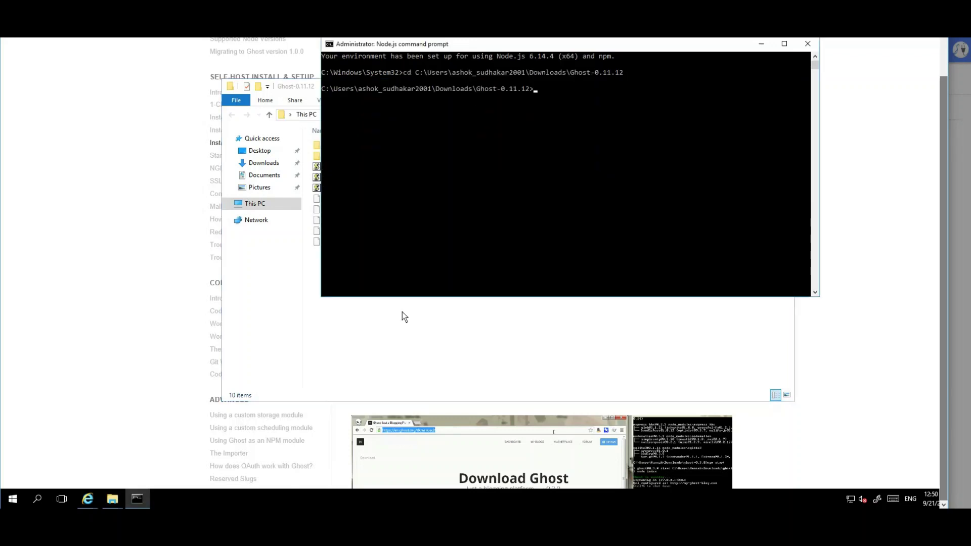
{"action": "left_click", "coordinate": [875, 355]}
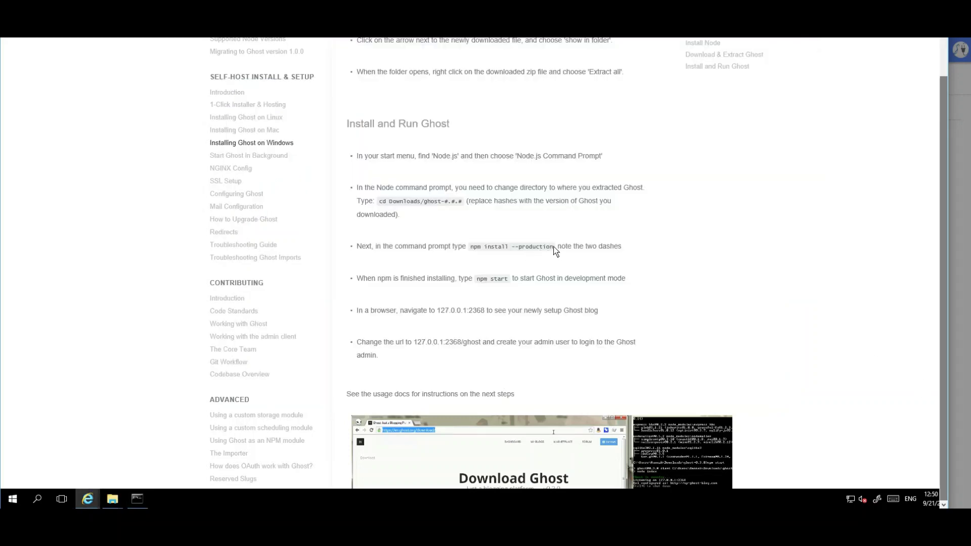
Copy 'npm install --production' from the guide and run it in the Node.js prompt
{"action": "left_click", "coordinate": [473, 248]}
{"action": "left_click_drag", "start_coordinate": [553, 246], "coordinate": [550, 247]}
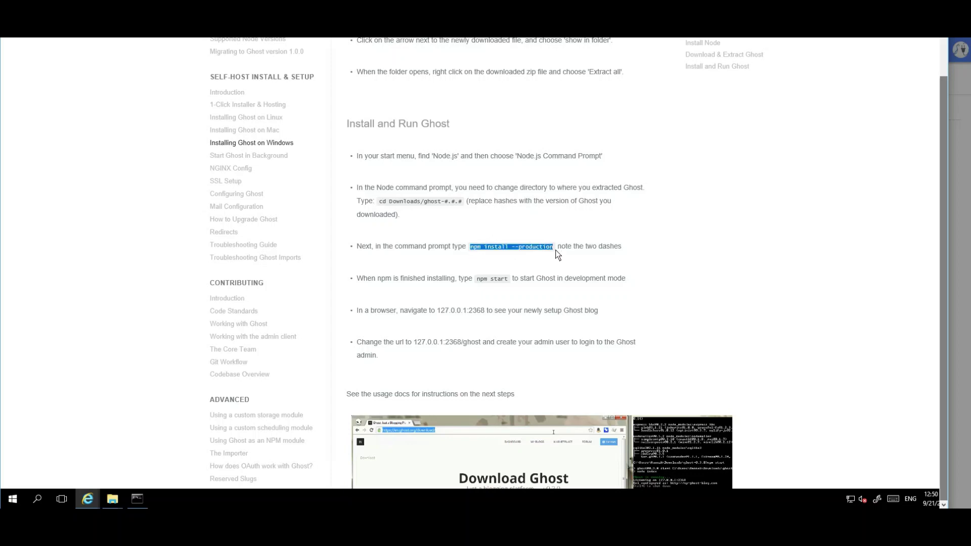
{"action": "left_click", "coordinate": [144, 497]}
{"action": "right_click", "coordinate": [553, 163]}
{"action": "key", "text": "Return"}
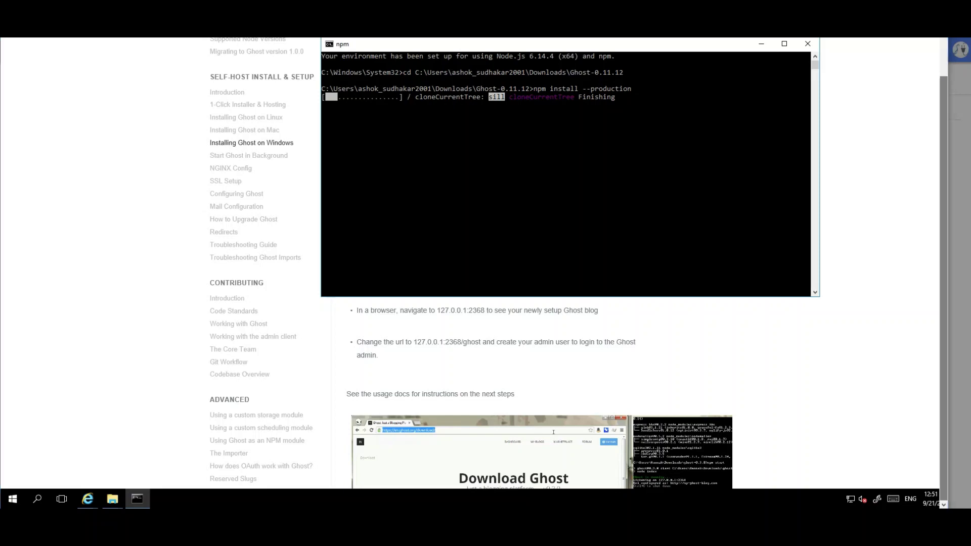
{"action": "left_click", "coordinate": [841, 519]}
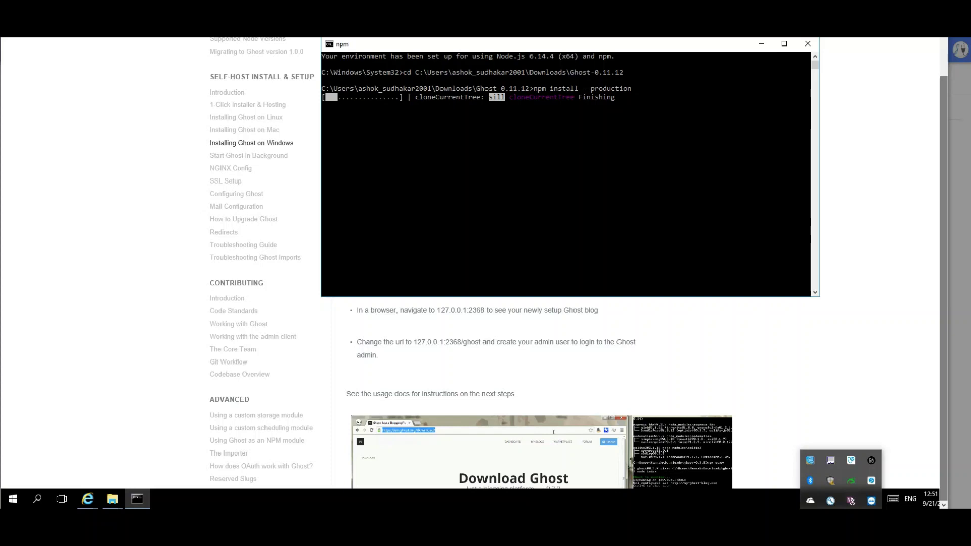
{"action": "key", "text": "Escape"}
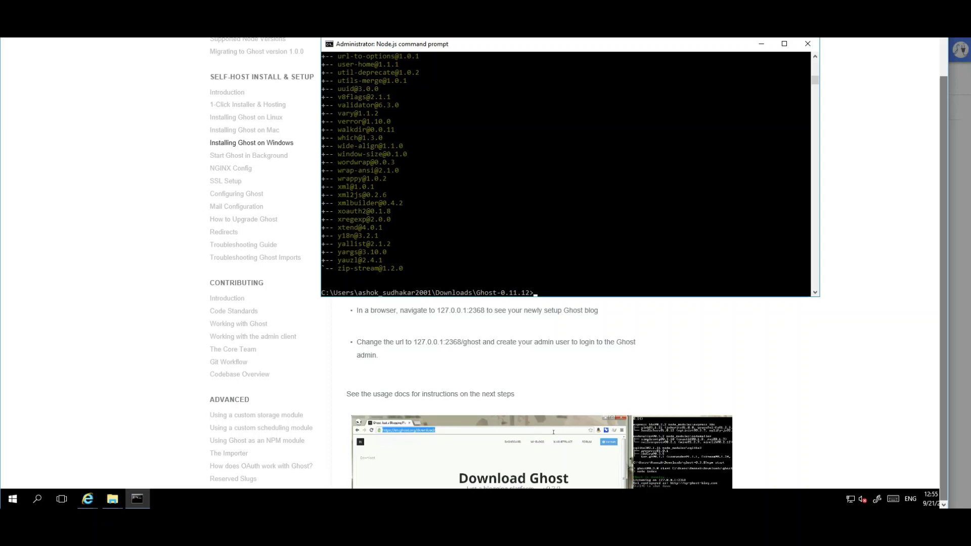
Copy 'npm start' from the guide and run it, starting Ghost on 127.0.0.1:2368
{"action": "left_click_drag", "start_coordinate": [635, 46], "coordinate": [579, 90]}
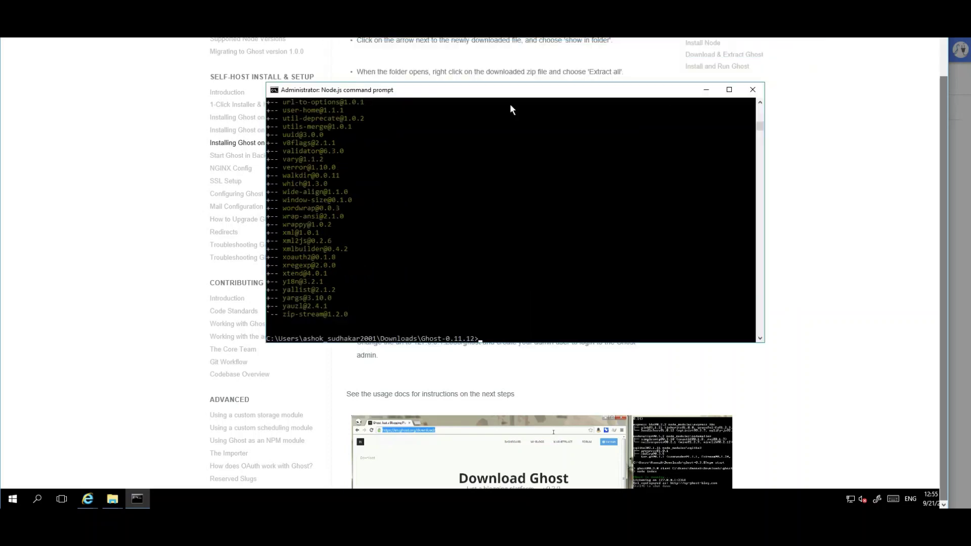
{"action": "left_click_drag", "start_coordinate": [511, 109], "coordinate": [642, 336]}
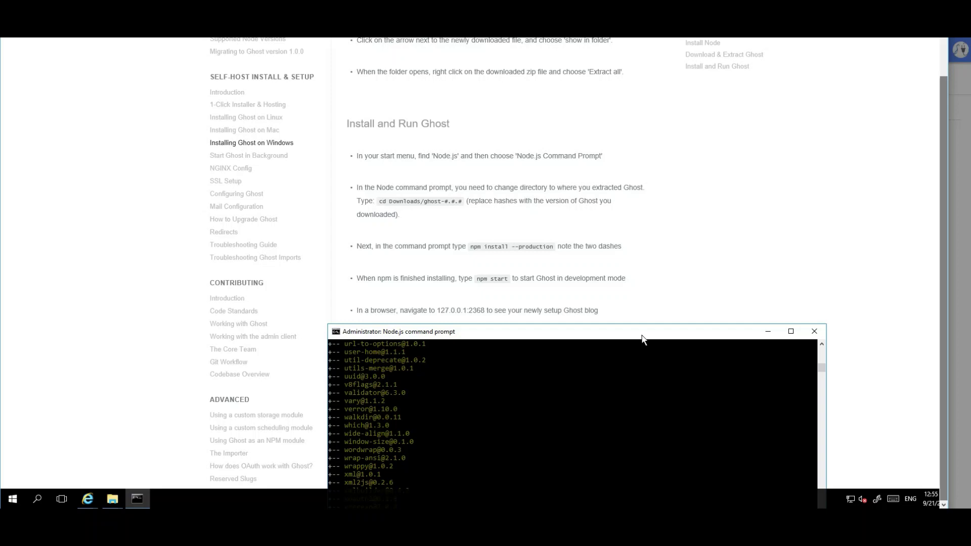
{"action": "left_click_drag", "start_coordinate": [643, 340], "coordinate": [642, 337]}
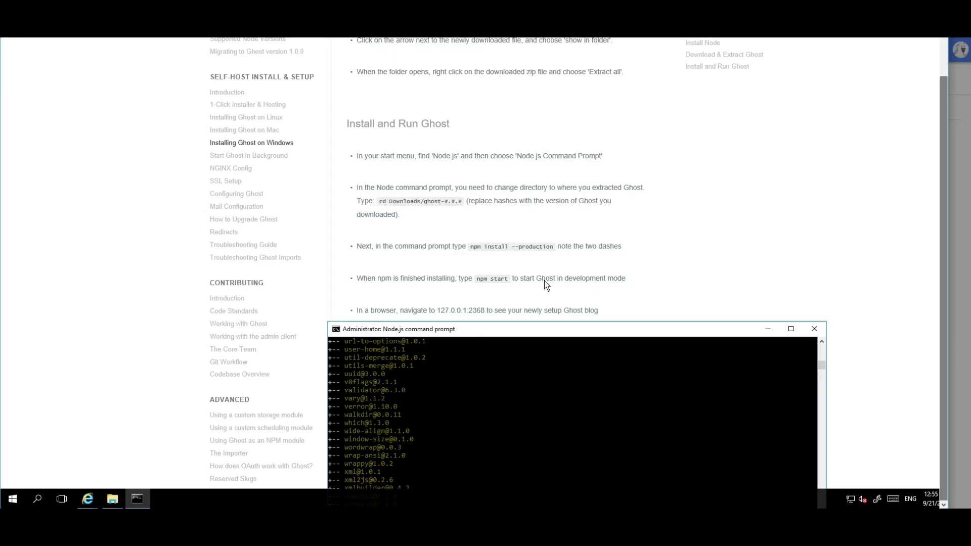
{"action": "left_click_drag", "start_coordinate": [509, 280], "coordinate": [484, 283]}
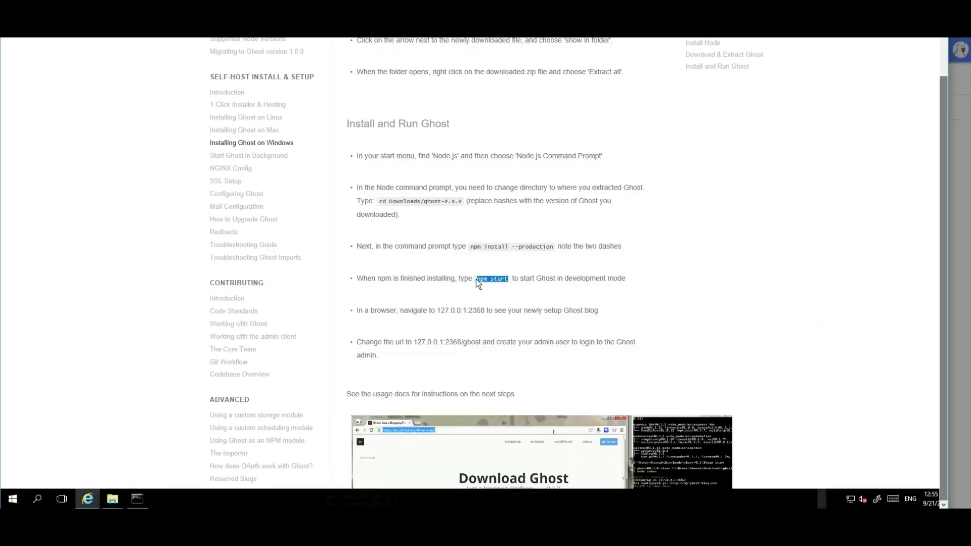
{"action": "right_click", "coordinate": [495, 282]}
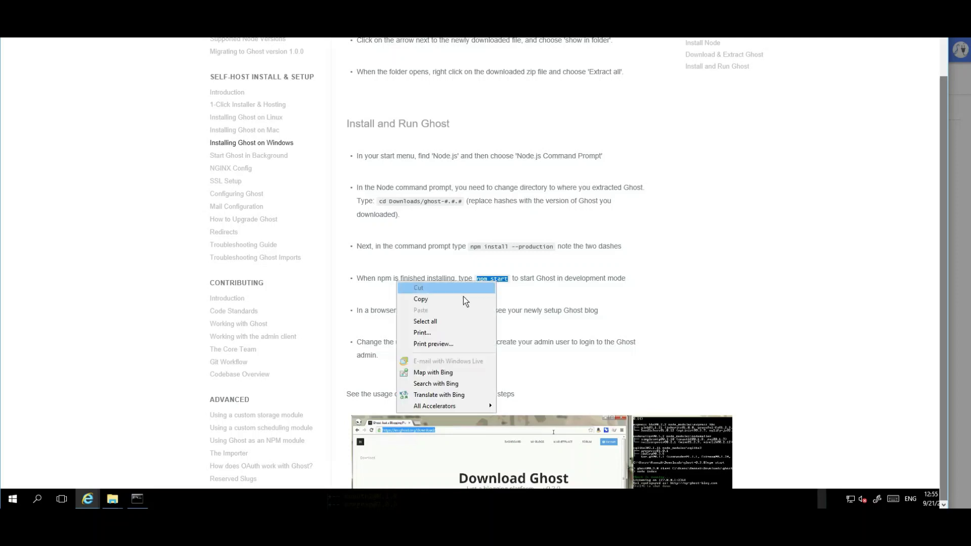
{"action": "left_click", "coordinate": [453, 302]}
{"action": "left_click", "coordinate": [137, 499]}
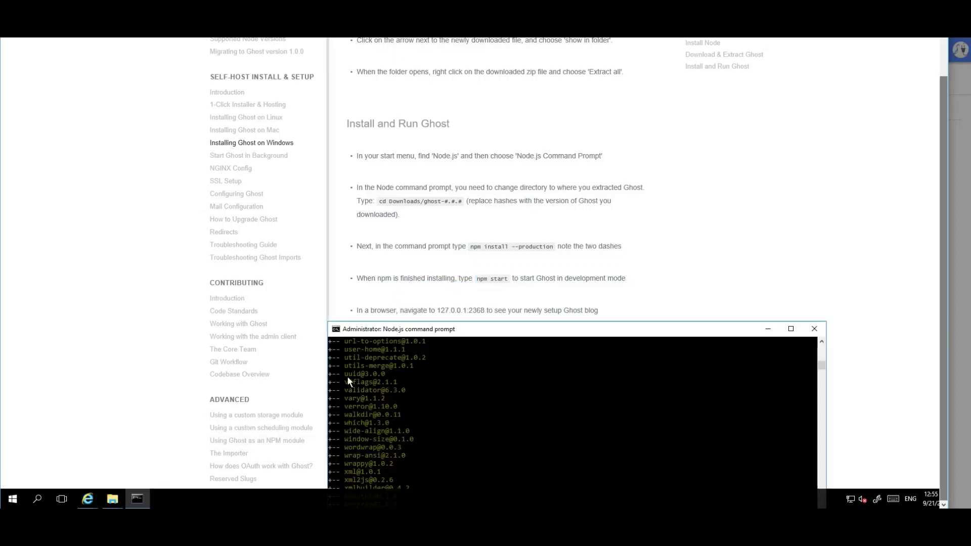
{"action": "left_click_drag", "start_coordinate": [469, 332], "coordinate": [423, 148]}
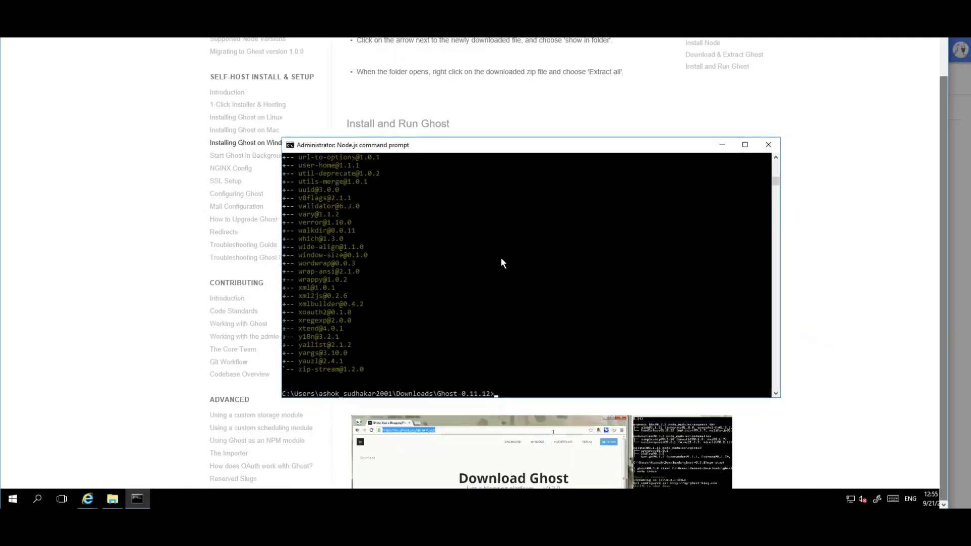
{"action": "key", "text": "ctrl+v"}
{"action": "key", "text": "Return"}
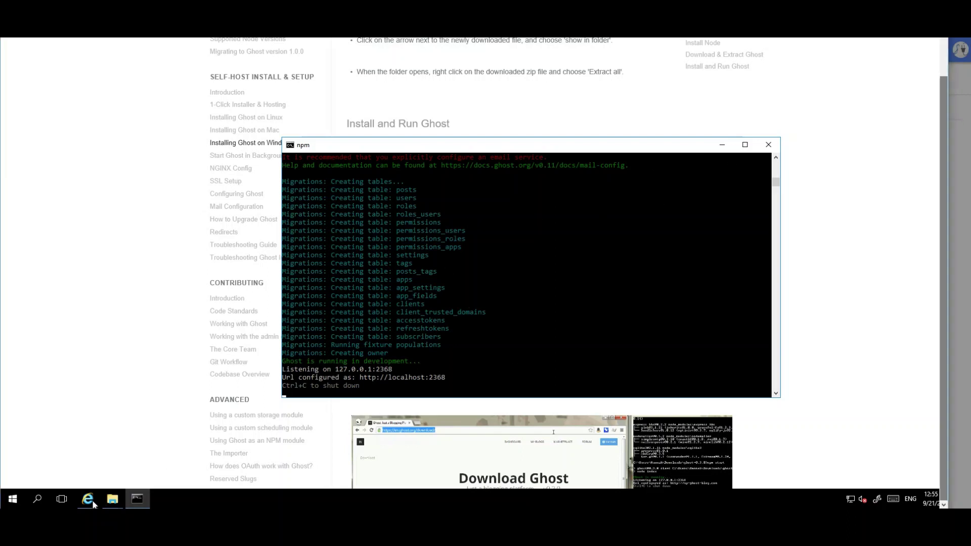
Open a new Internet Explorer tab and place the restored window beside the console
{"action": "mouse_move", "coordinate": [92, 500]}
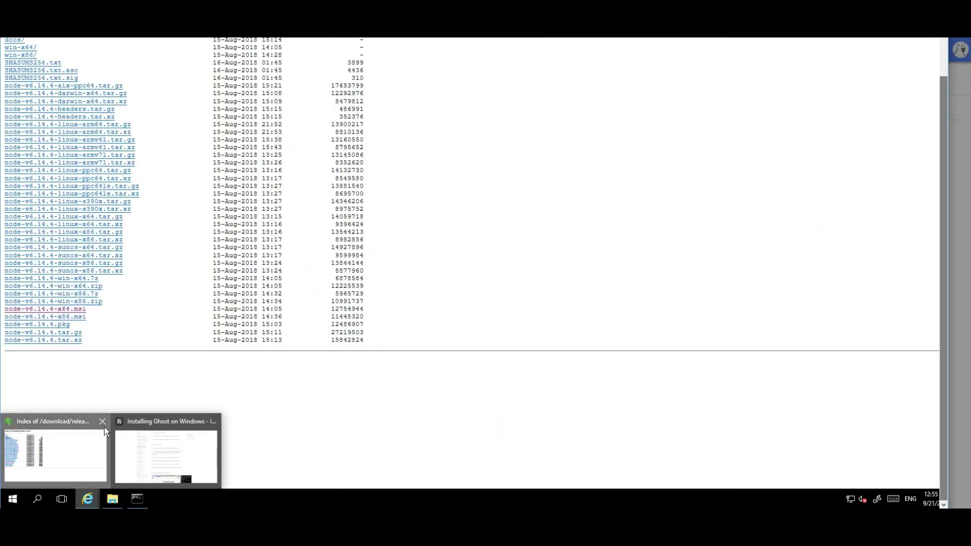
{"action": "left_click", "coordinate": [104, 427]}
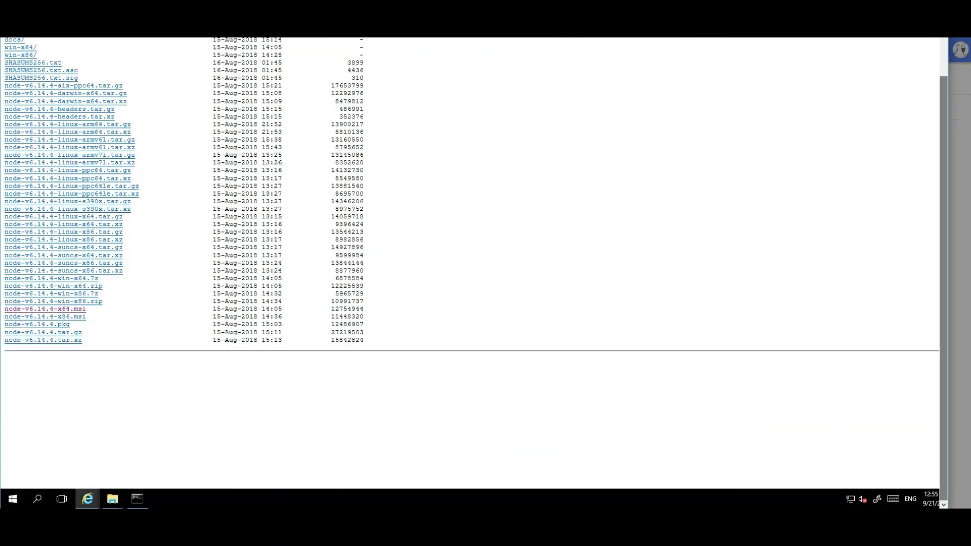
{"action": "left_click", "coordinate": [943, 53]}
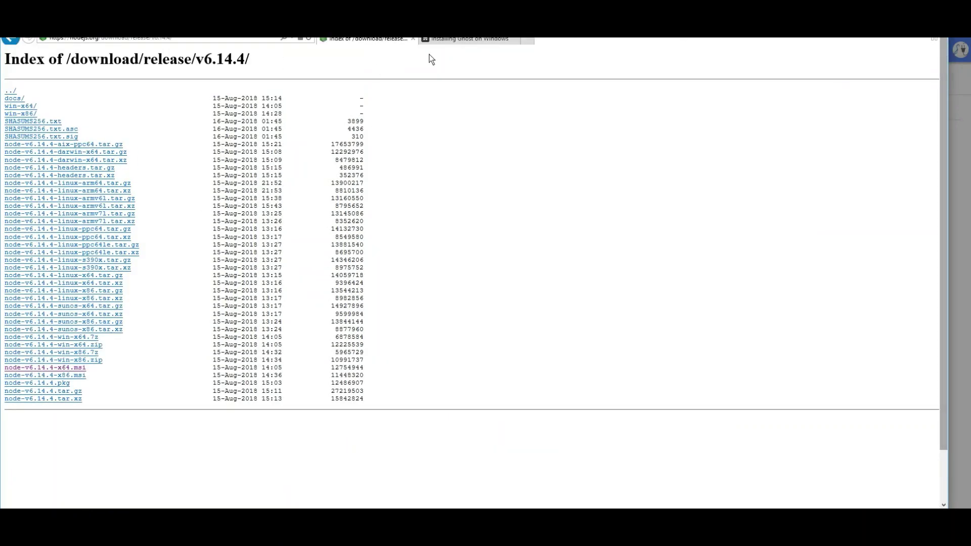
{"action": "left_click", "coordinate": [527, 40]}
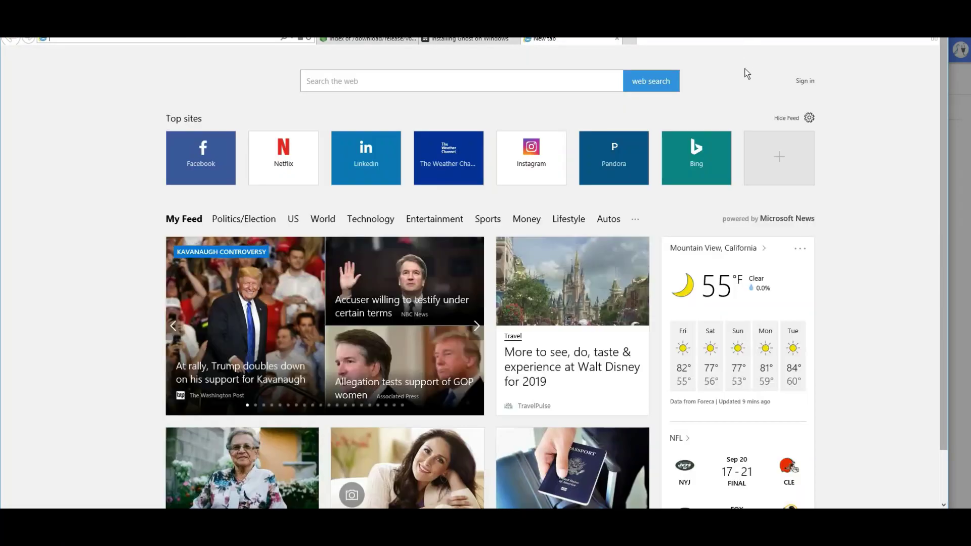
{"action": "double_click", "coordinate": [700, 39]}
{"action": "left_click_drag", "start_coordinate": [540, 48], "coordinate": [454, 75]}
{"action": "type", "text": "l"}
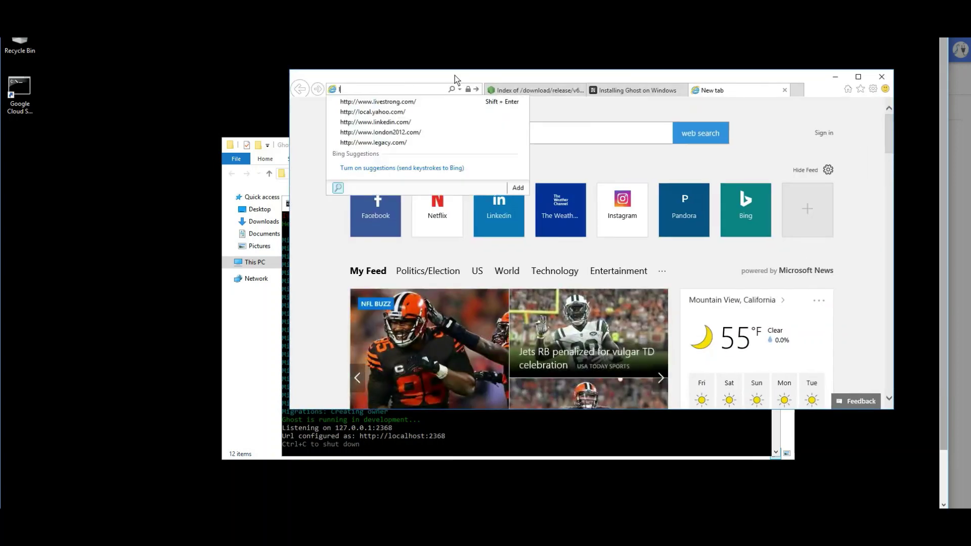
{"action": "type", "text": "ocalhost"}
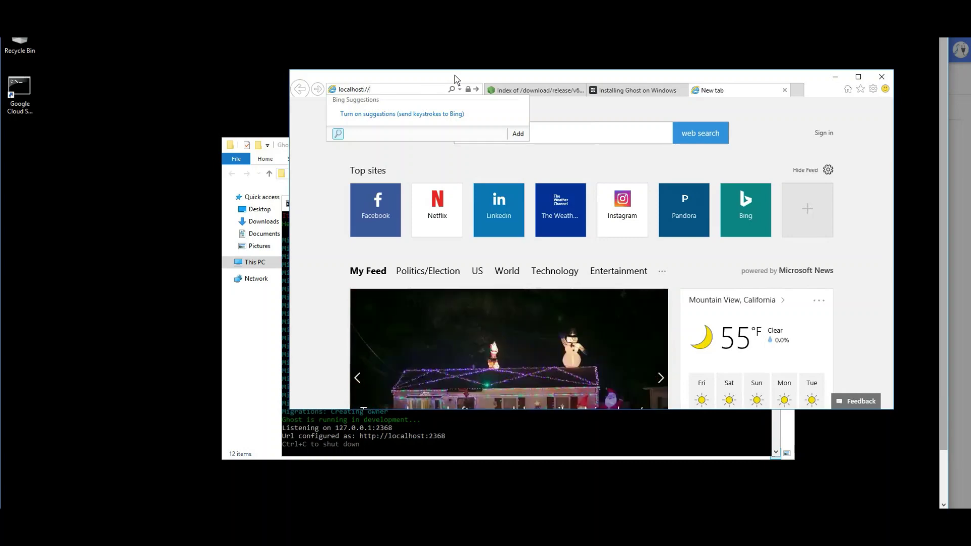
{"action": "type", "text": ":2368"}
{"action": "key", "text": "Return"}
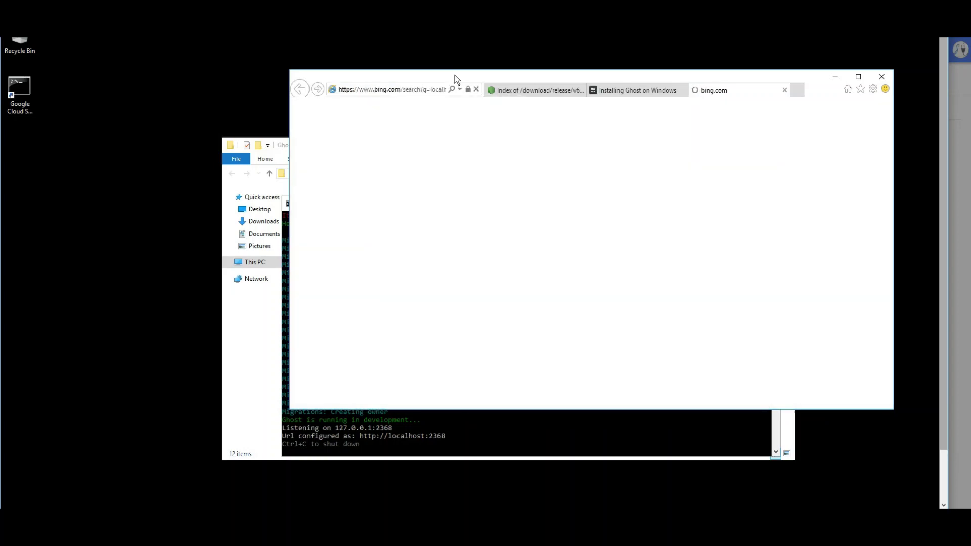
{"action": "left_click", "coordinate": [423, 91]}
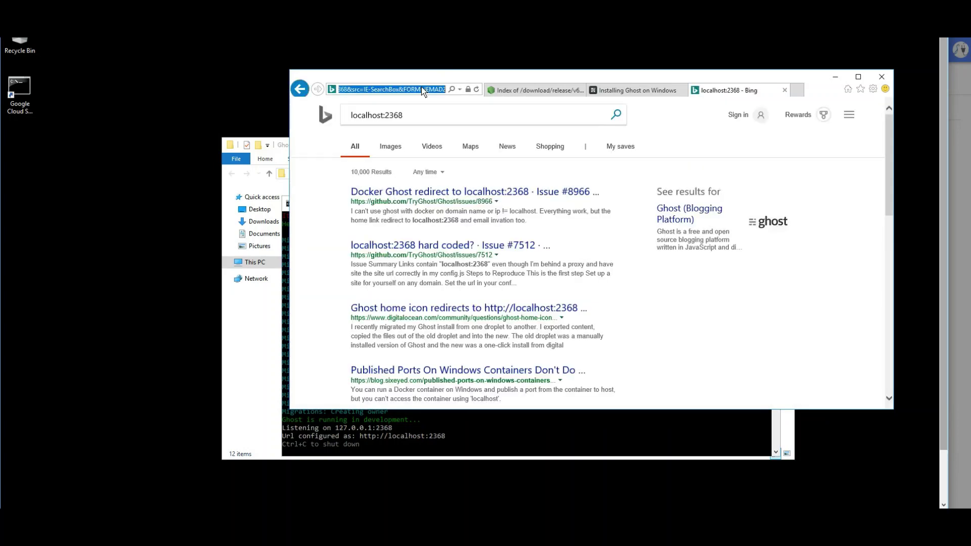
{"action": "type", "text": "http:"}
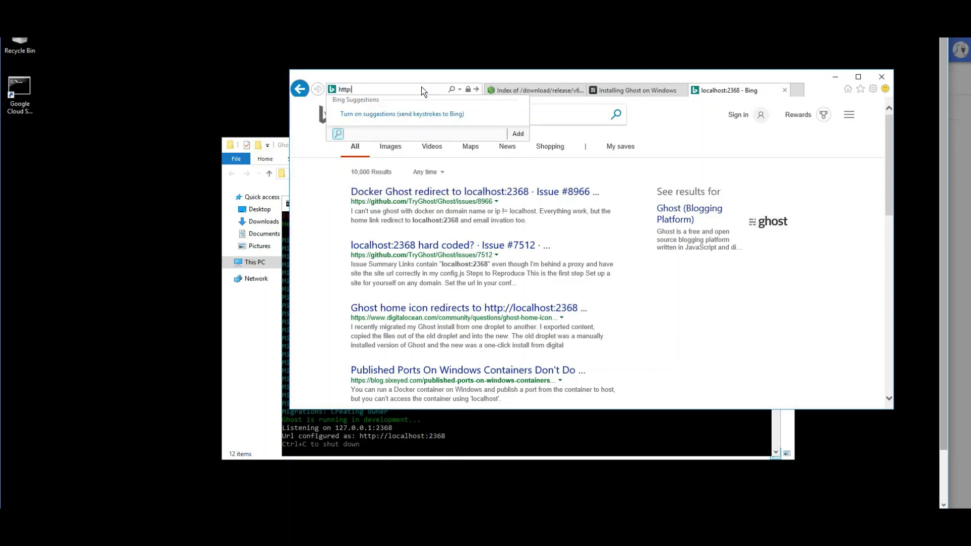
{"action": "type", "text": "//localhost:2368"}
{"action": "key", "text": "Return"}
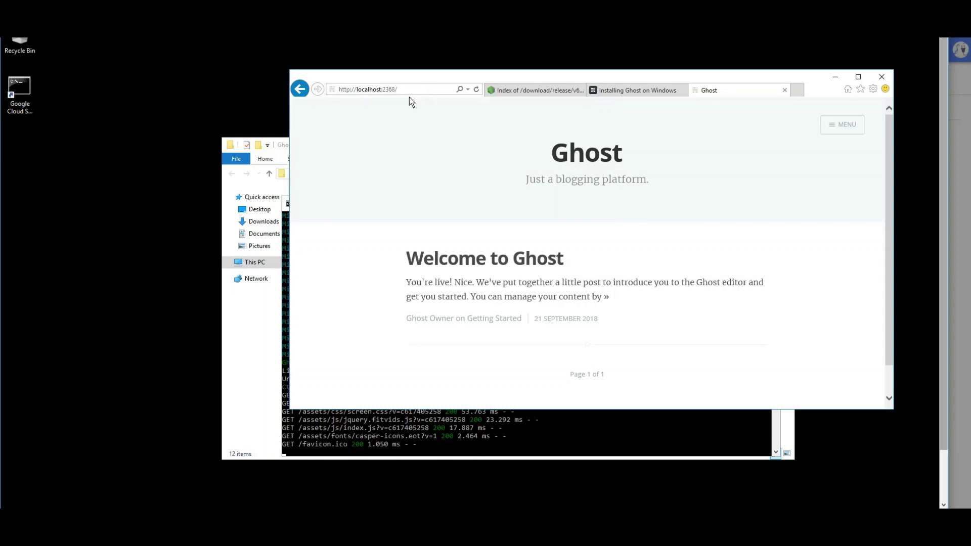
{"action": "left_click", "coordinate": [410, 90]}
{"action": "left_click", "coordinate": [410, 90]}
{"action": "type", "text": "ghost"}
{"action": "key", "text": "Return"}
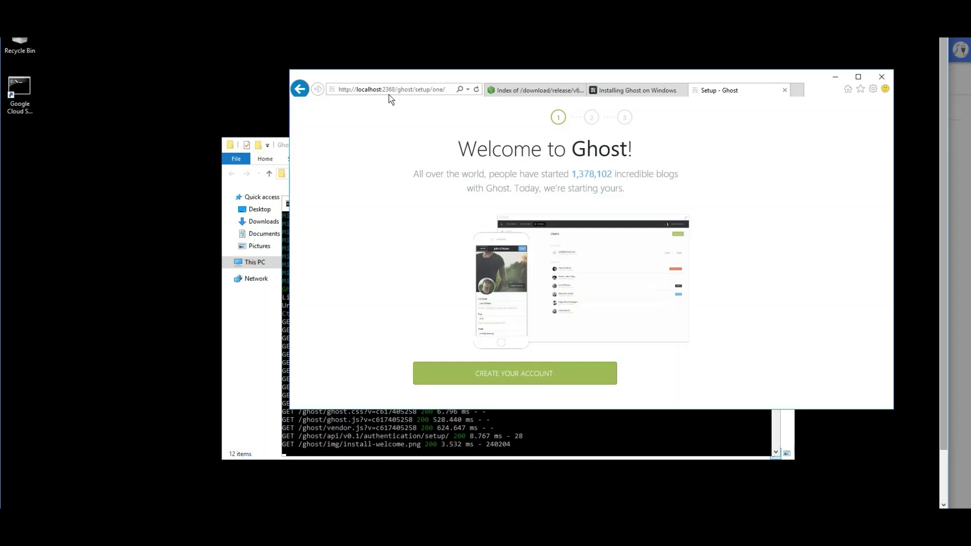
Start the Ghost admin account form, enter 'sa', then abandon it for the /ghost sign-in page
{"action": "left_click", "coordinate": [514, 374]}
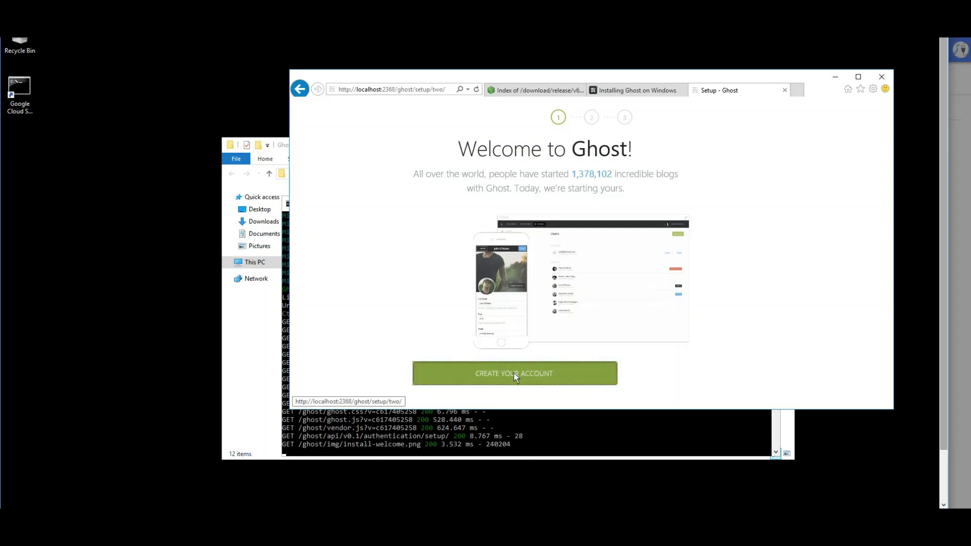
{"action": "type", "text": "safdasdf"}
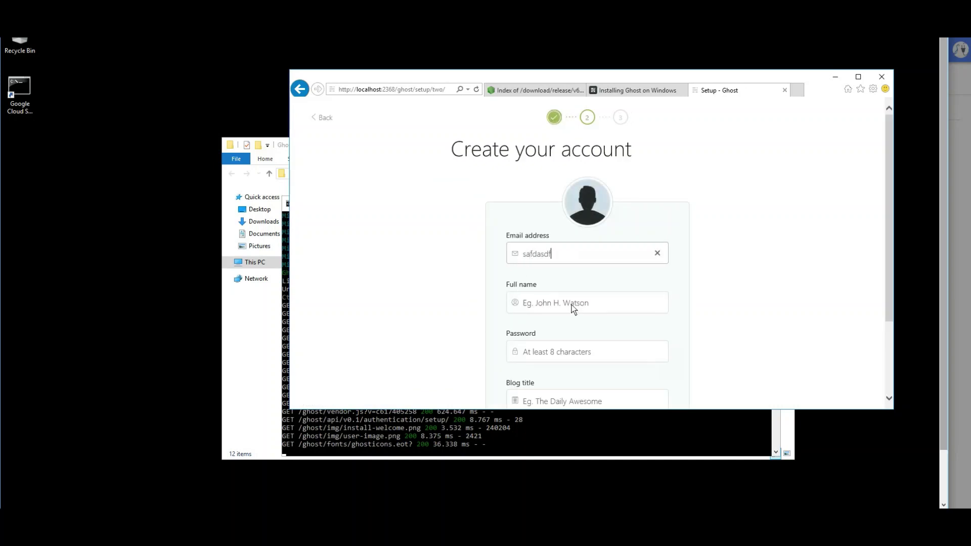
{"action": "key", "text": "Tab"}
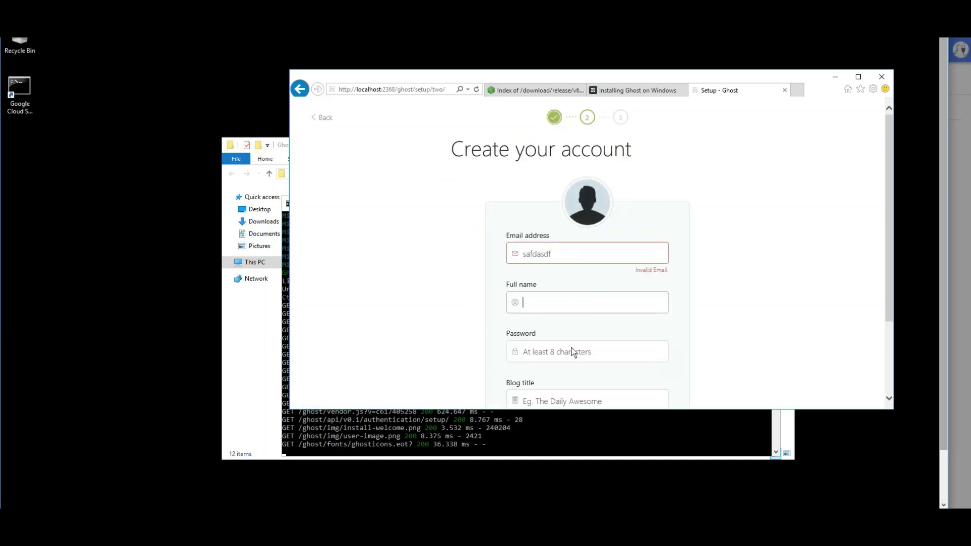
{"action": "scroll", "coordinate": [571, 348], "scroll_direction": "down", "scroll_amount": 1}
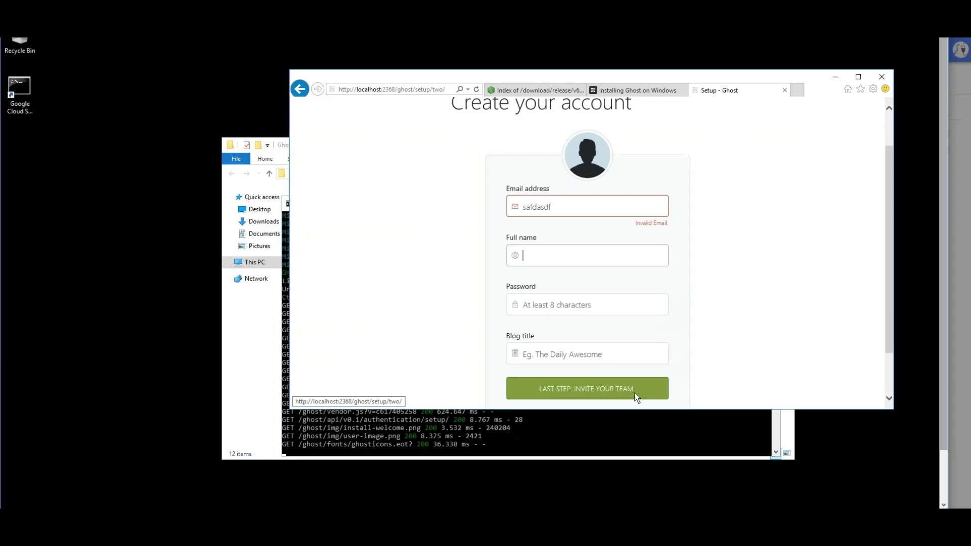
{"action": "scroll", "coordinate": [636, 393], "scroll_direction": "up", "scroll_amount": 1}
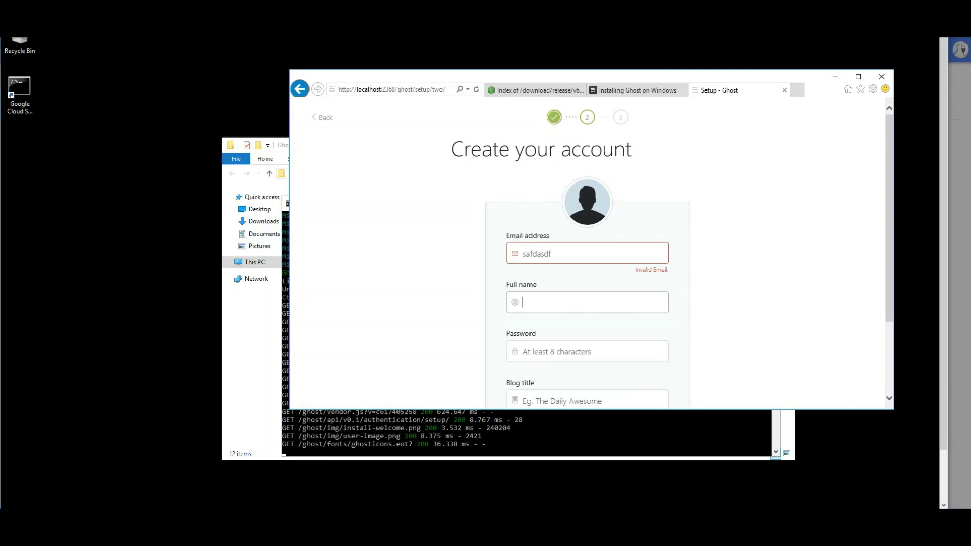
{"action": "left_click", "coordinate": [841, 518]}
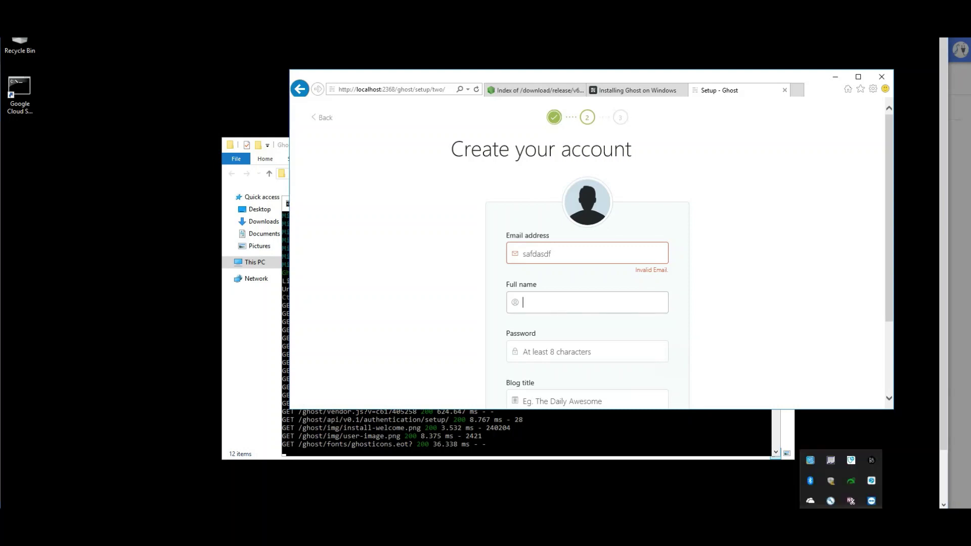
{"action": "left_click", "coordinate": [841, 518]}
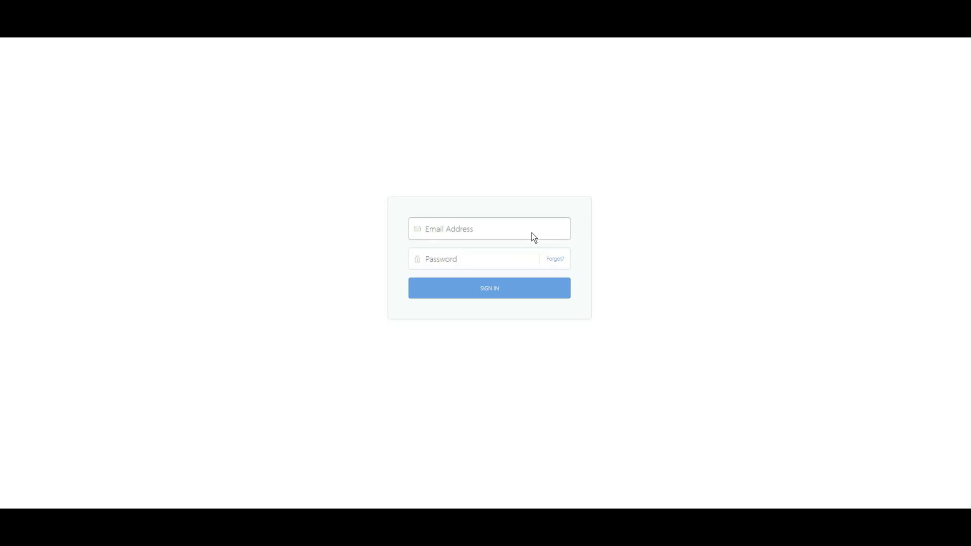
Enter the admin email address in the Ghost sign-in form, clearing a mistyped entry
{"action": "type", "text": "ashsok"}
{"action": "key", "text": "BackSpace"}
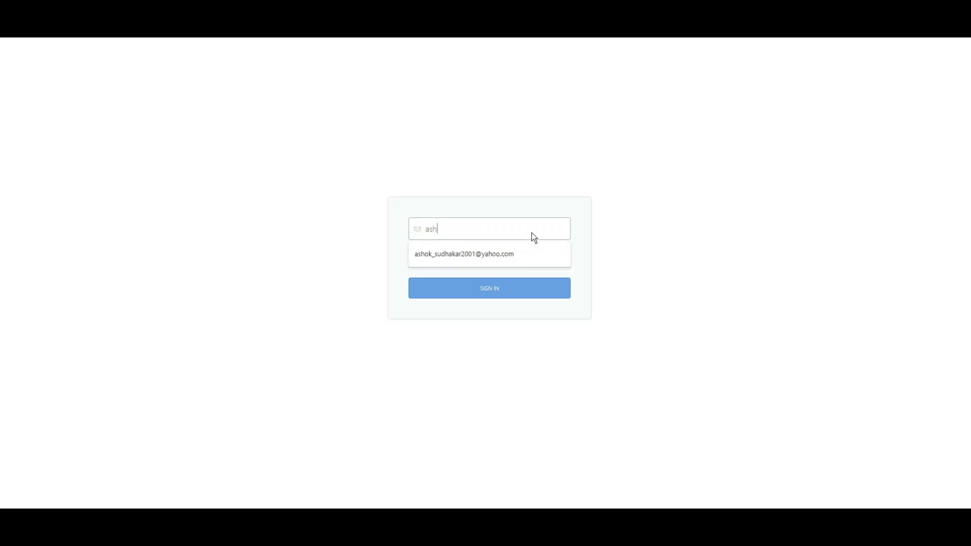
{"action": "key", "text": "BackSpace"}
{"action": "key", "text": "BackSpace"}
{"action": "key", "text": "BackSpace"}
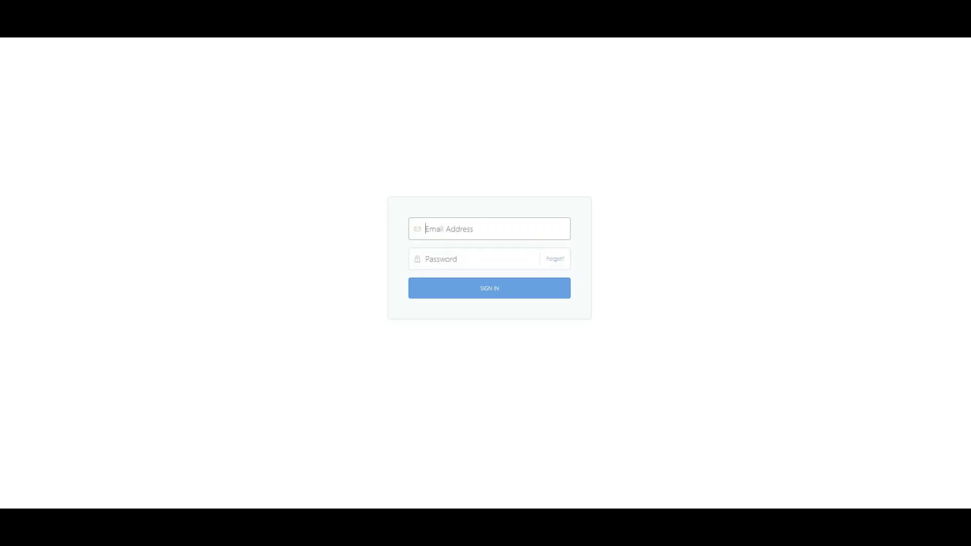
{"action": "left_click", "coordinate": [841, 536]}
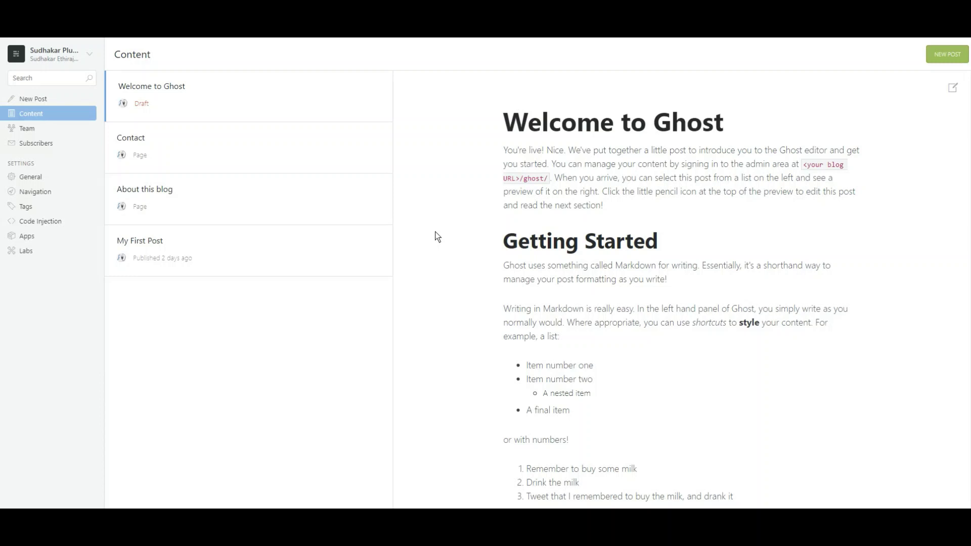
Go from a new post to the blog's General settings and look through them
{"action": "left_click", "coordinate": [35, 101]}
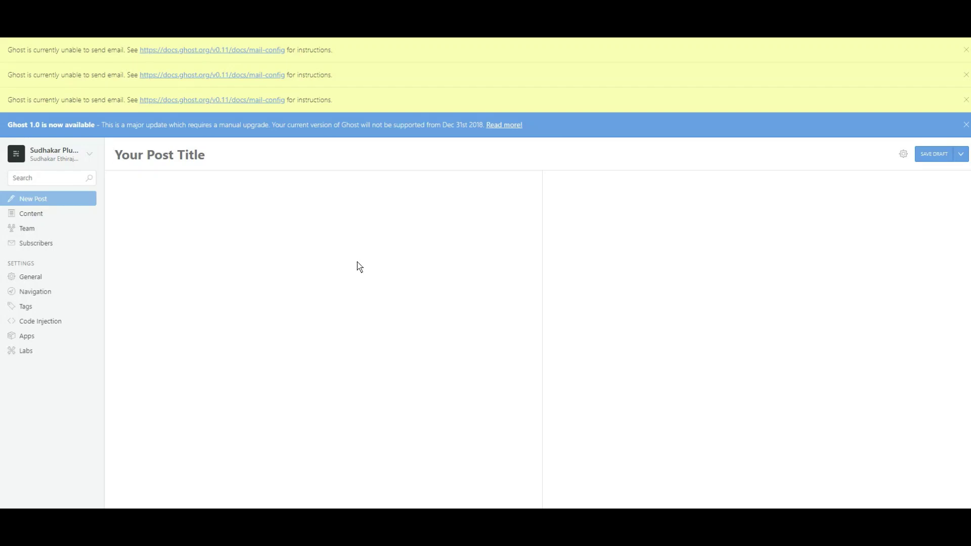
{"action": "left_click", "coordinate": [56, 282]}
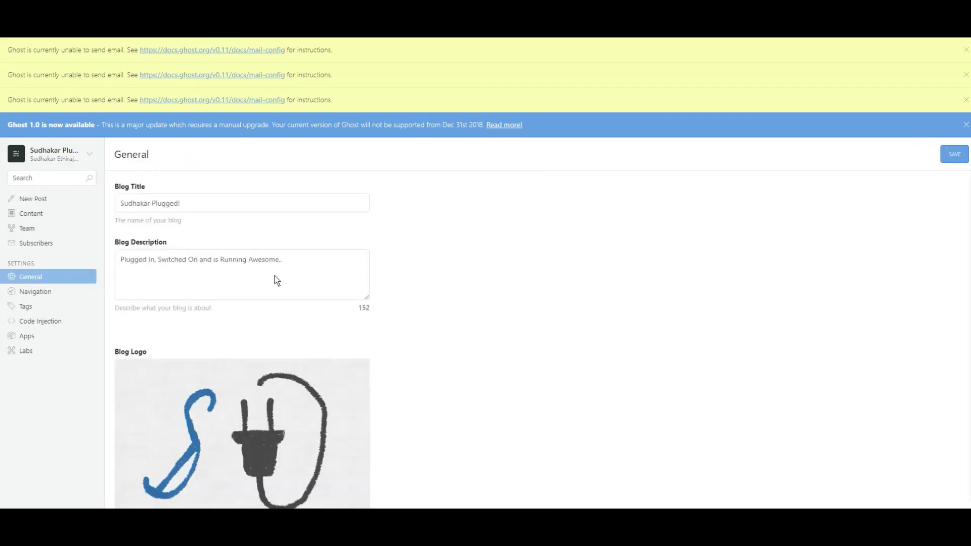
{"action": "scroll", "coordinate": [501, 310], "scroll_direction": "down", "scroll_amount": 3}
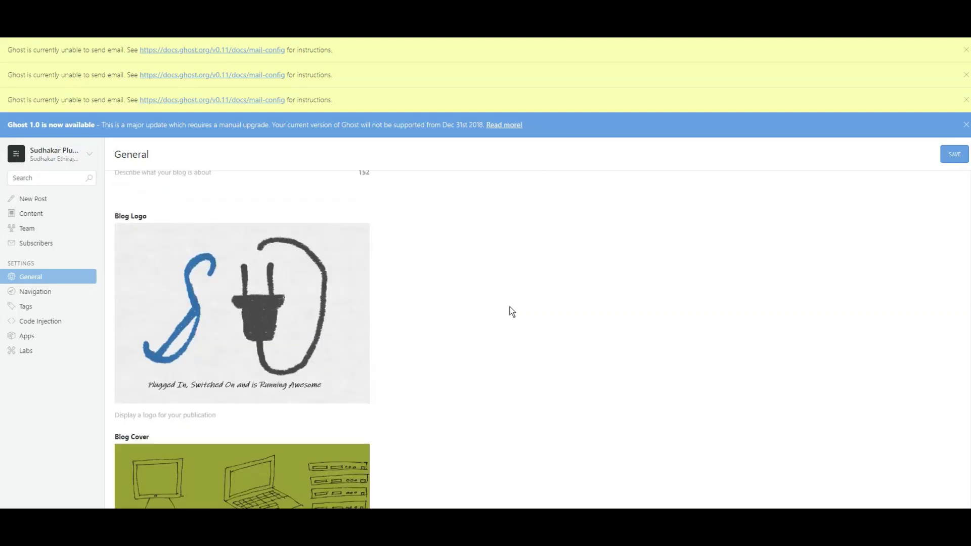
{"action": "scroll", "coordinate": [512, 311], "scroll_direction": "down", "scroll_amount": 10}
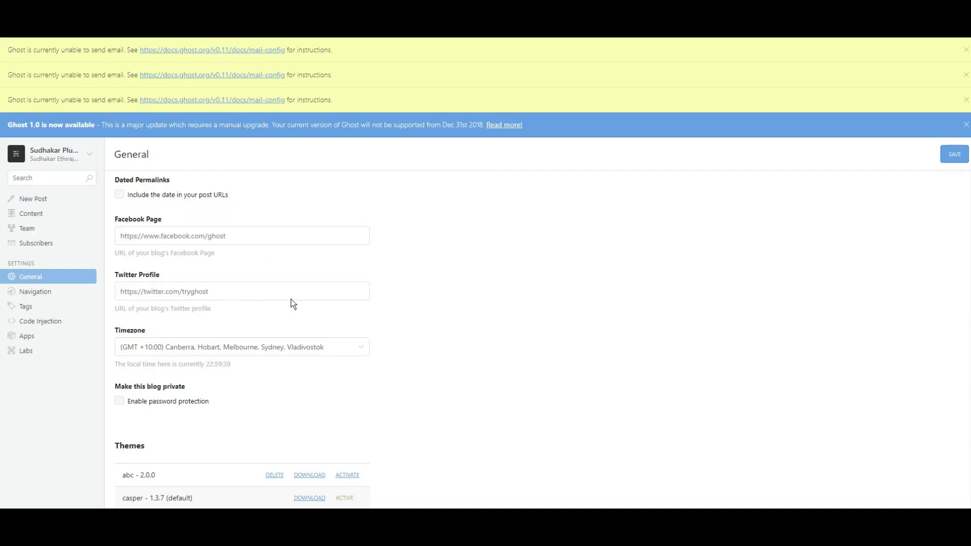
{"action": "scroll", "coordinate": [502, 373], "scroll_direction": "down", "scroll_amount": 3}
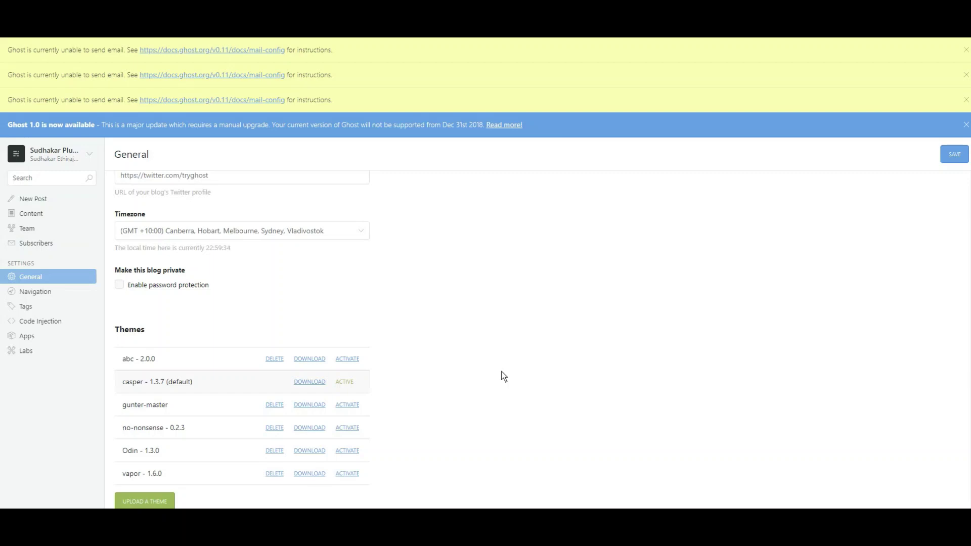
{"action": "scroll", "coordinate": [503, 376], "scroll_direction": "up", "scroll_amount": 5}
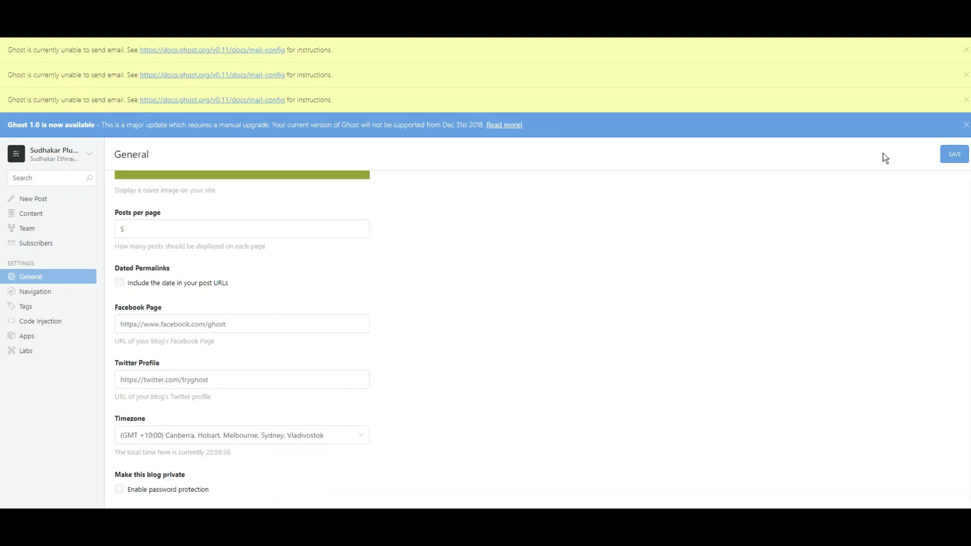
Dismiss all three yellow 'unable to send email' notices
{"action": "left_click", "coordinate": [966, 100]}
{"action": "left_click", "coordinate": [966, 75]}
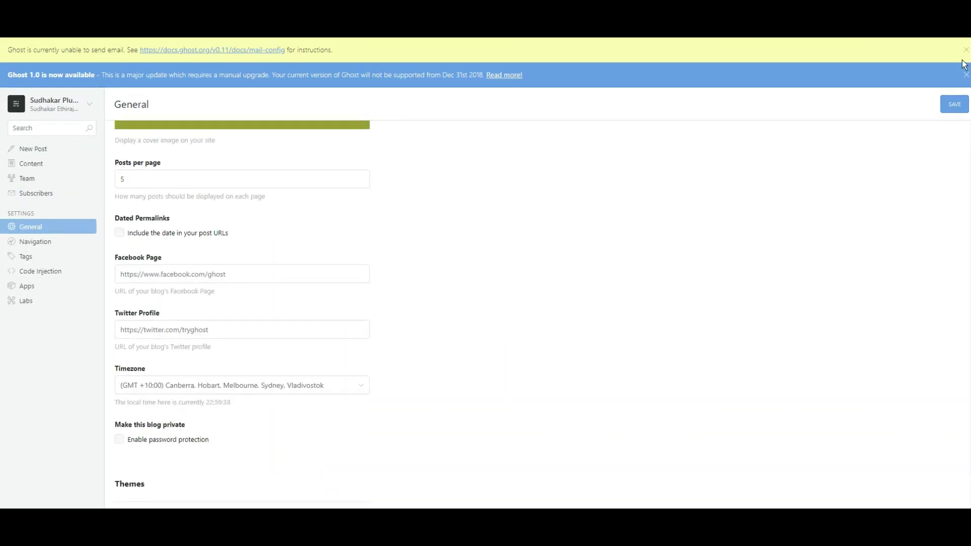
{"action": "left_click", "coordinate": [965, 50]}
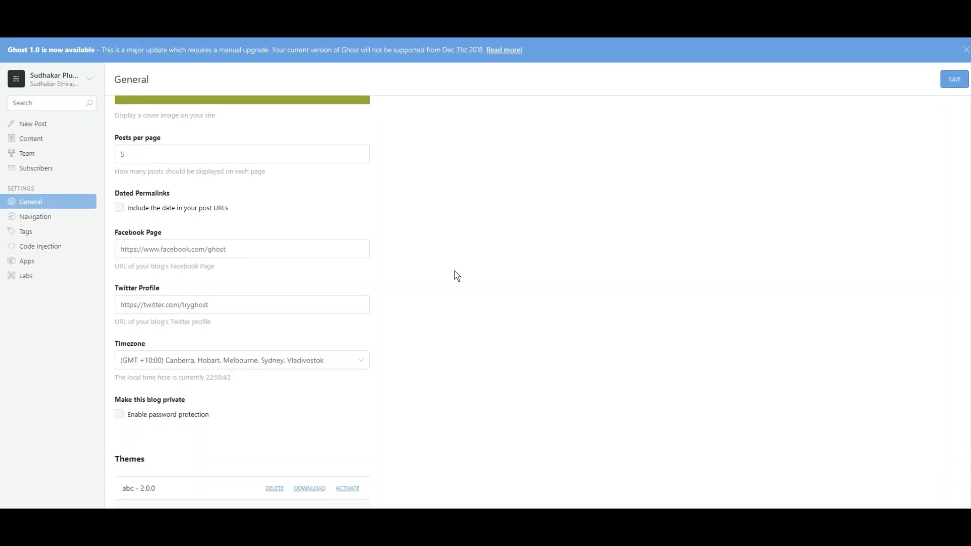
{"action": "scroll", "coordinate": [476, 287], "scroll_direction": "up", "scroll_amount": 10}
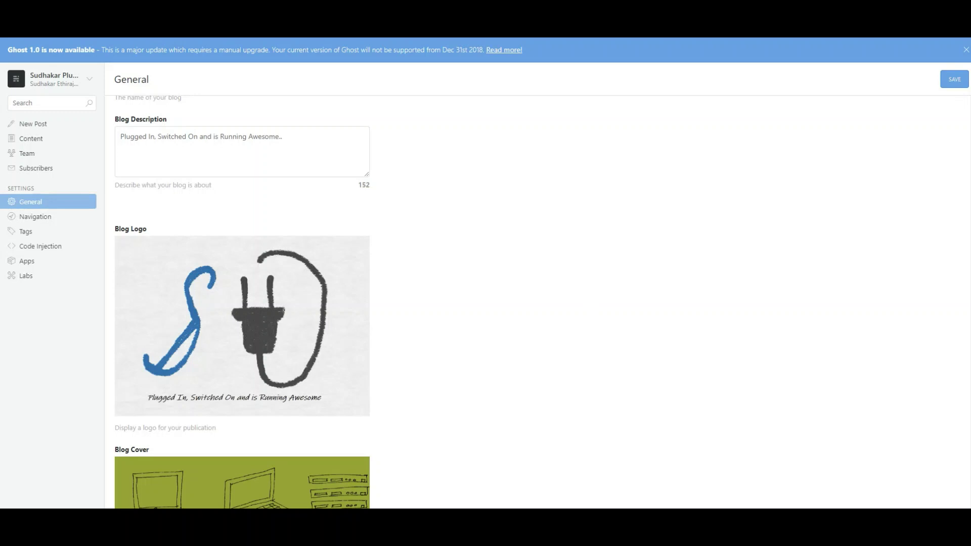
{"action": "left_click", "coordinate": [841, 520]}
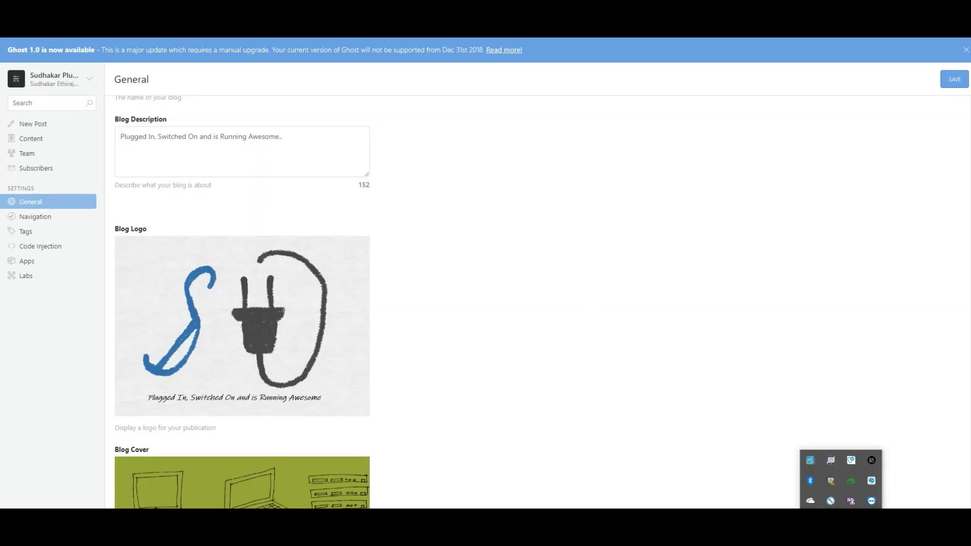
{"action": "left_click", "coordinate": [841, 520]}
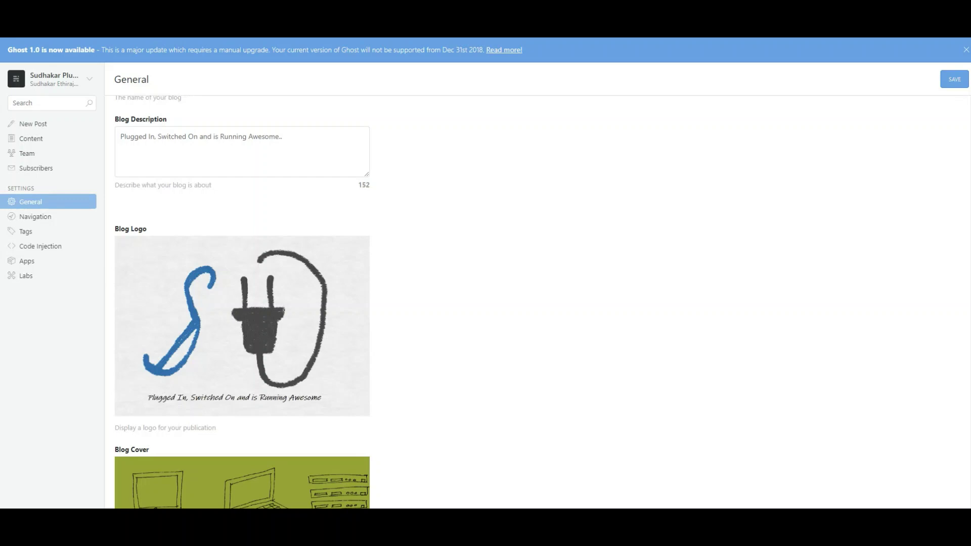
Return to Ghost's Content list, then switch to the browser's Cyotek WebCopy downloads page
{"action": "left_click", "coordinate": [24, 140]}
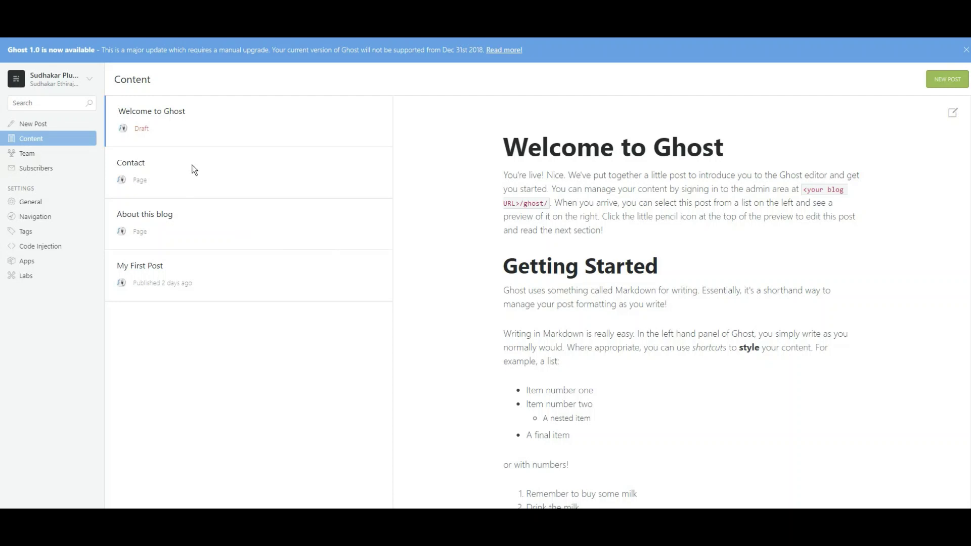
{"action": "key", "text": "alt+Tab"}
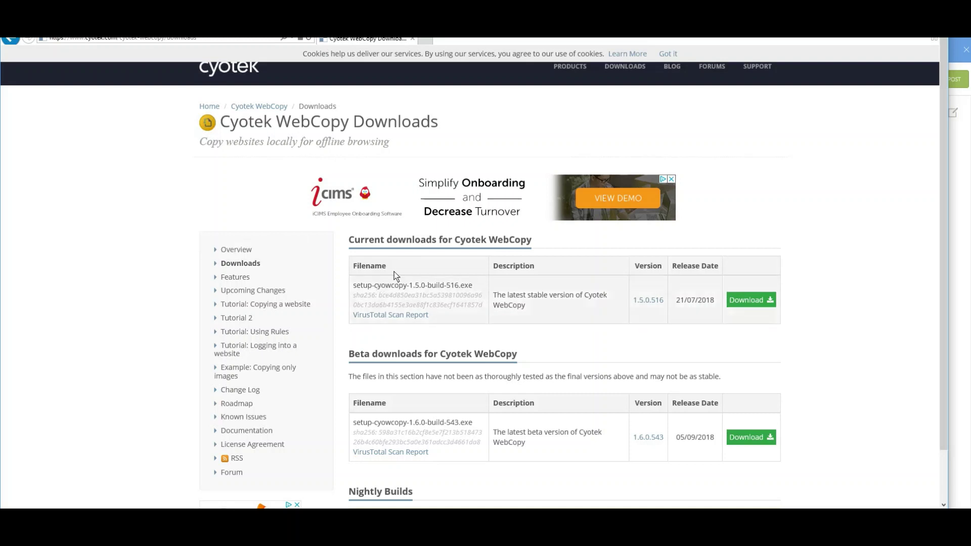
Download the stable WebCopy installer setup-cyowcopy-1.5.0-build-516.exe (4.30 MB) until it completes
{"action": "left_click", "coordinate": [751, 304]}
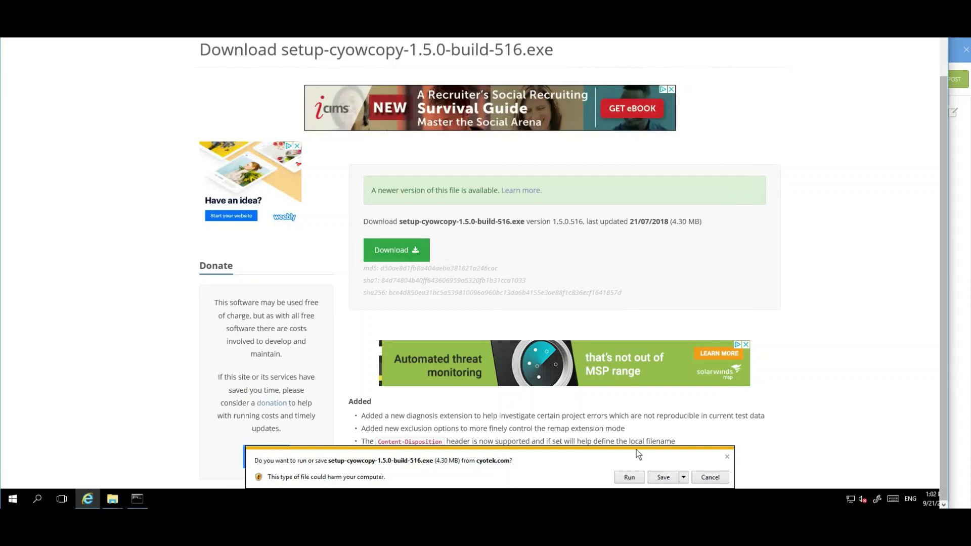
{"action": "left_click", "coordinate": [659, 480]}
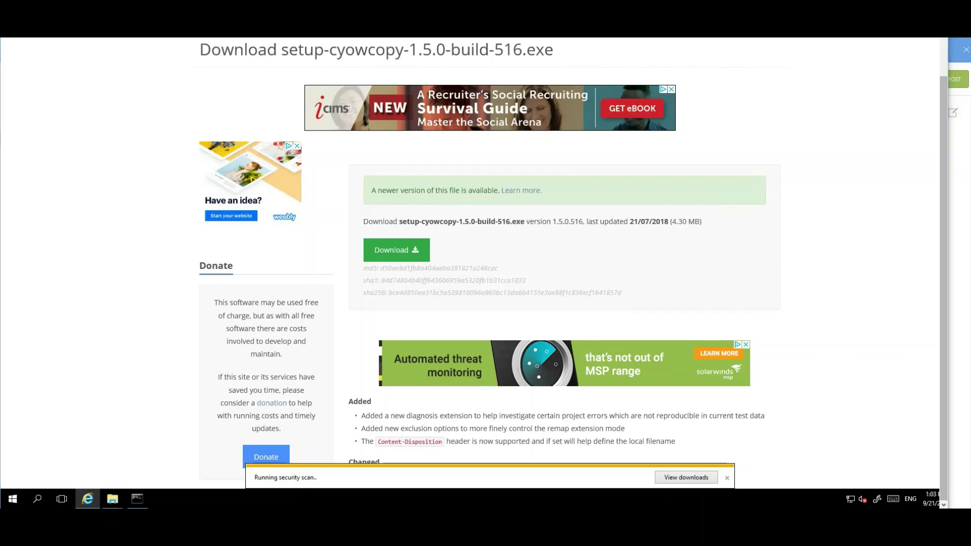
{"action": "left_click", "coordinate": [841, 519]}
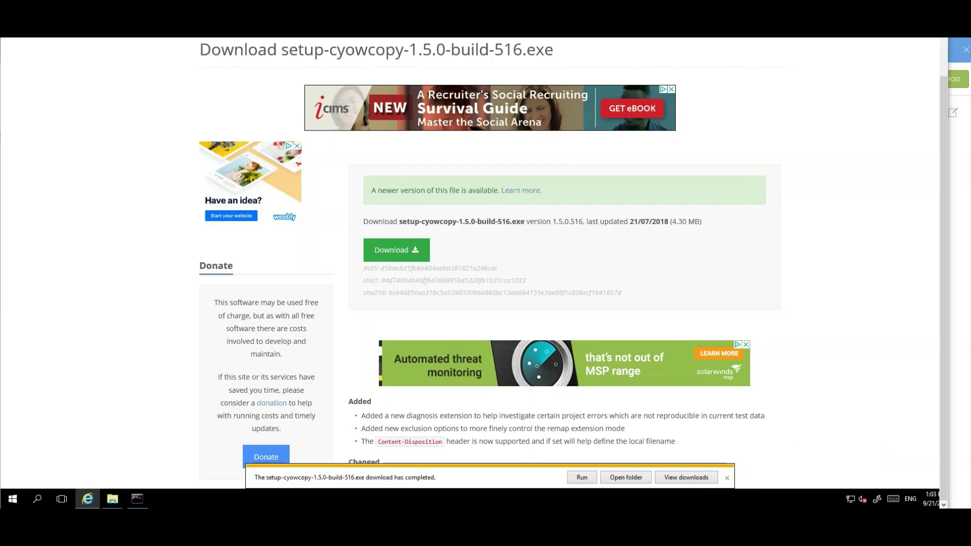
Run the WebCopy installer, accept the licence, and keep default folder, components and Start Menu folder
{"action": "left_click", "coordinate": [581, 477]}
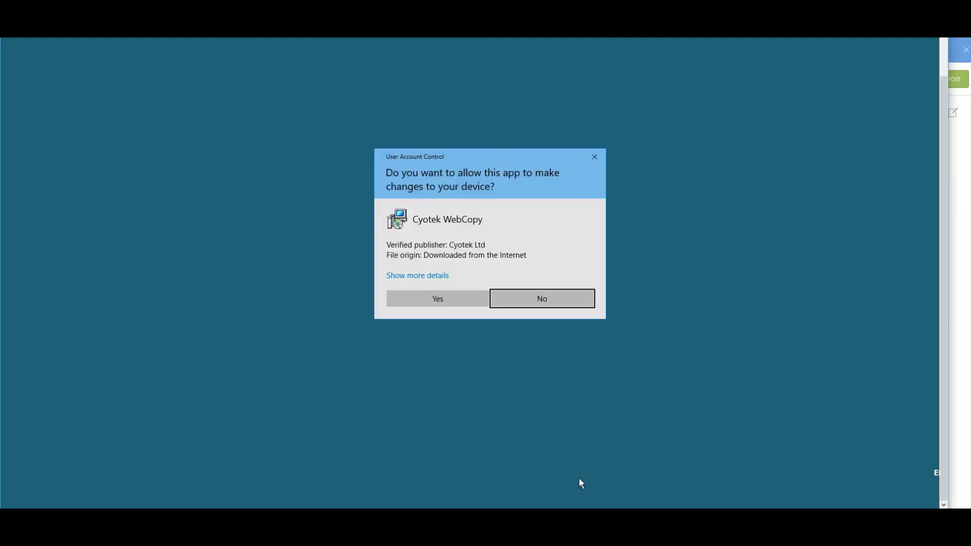
{"action": "left_click", "coordinate": [457, 302]}
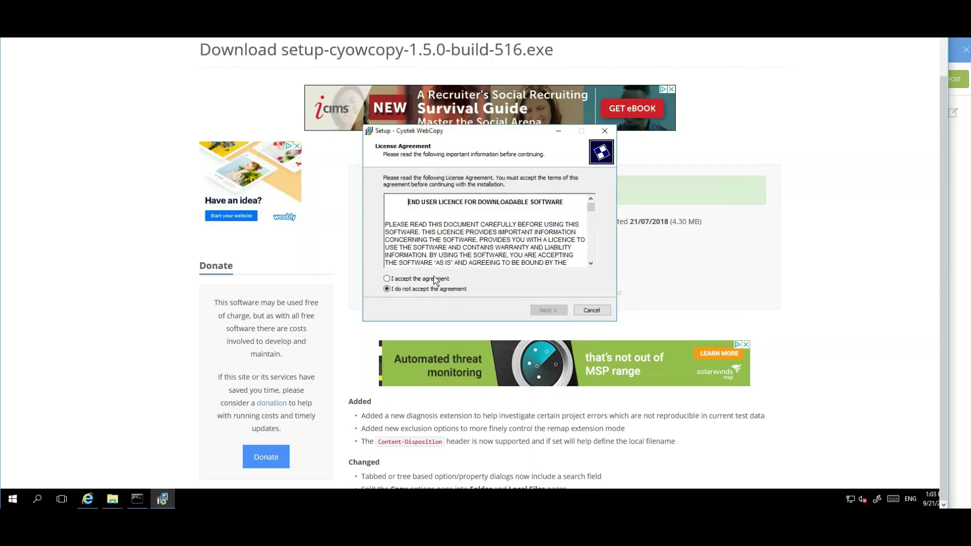
{"action": "left_click", "coordinate": [435, 280]}
{"action": "left_click", "coordinate": [550, 310]}
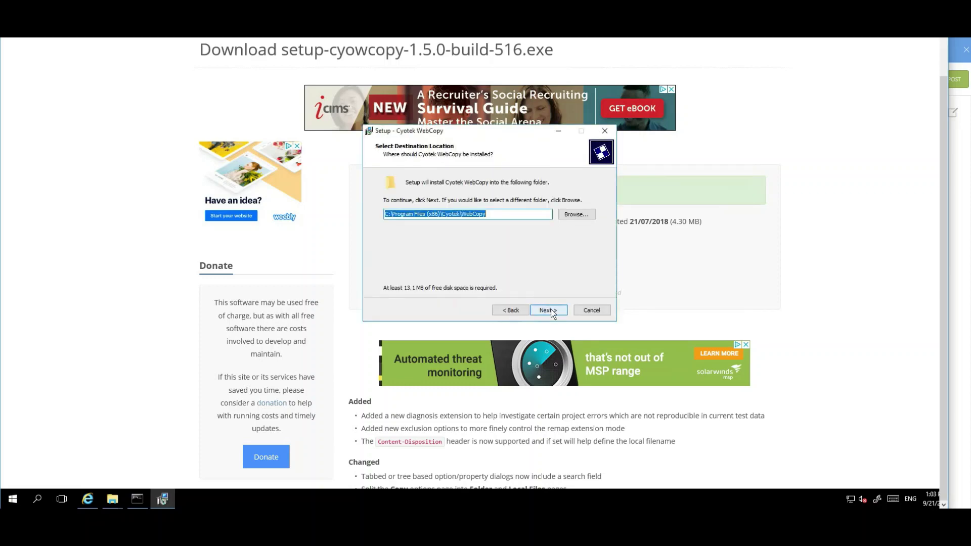
{"action": "left_click", "coordinate": [553, 312]}
{"action": "left_click", "coordinate": [550, 311]}
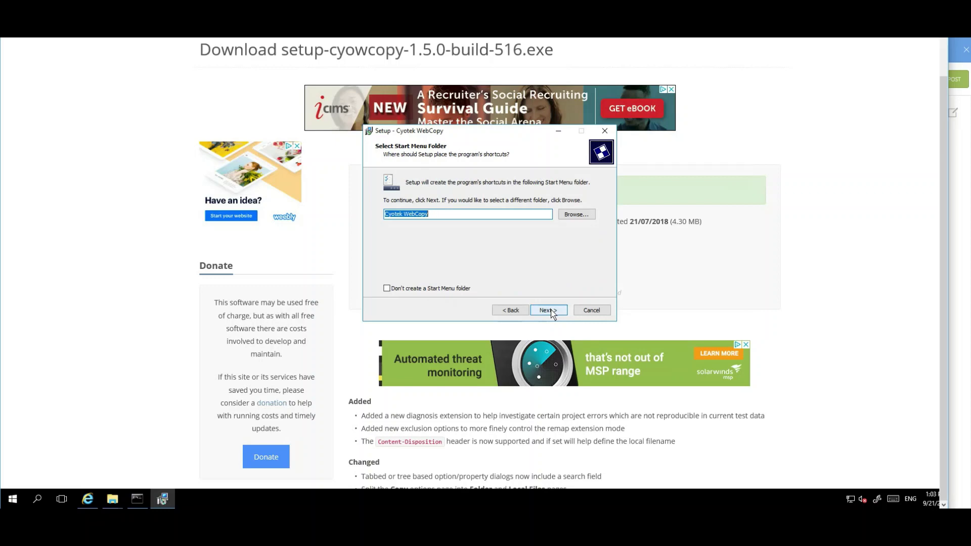
{"action": "left_click", "coordinate": [551, 310]}
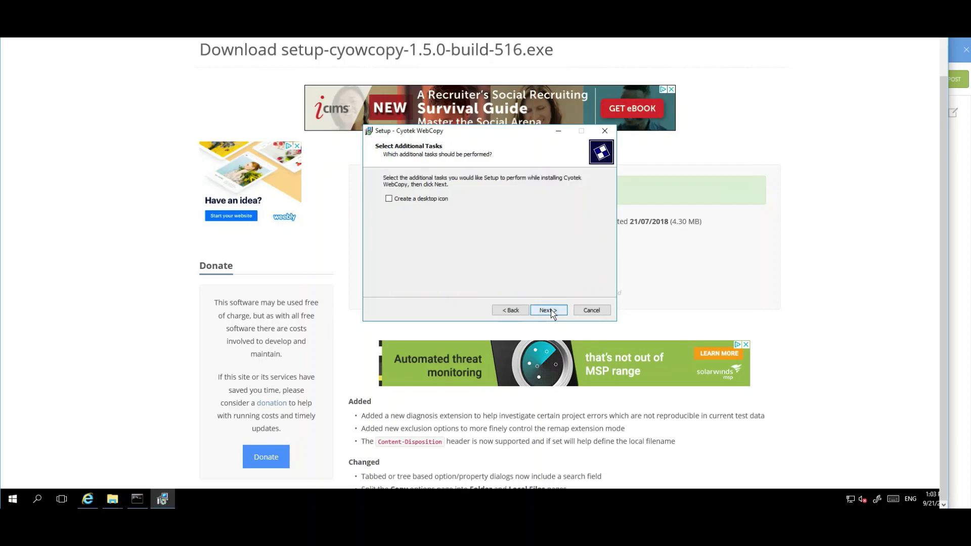
Add a desktop shortcut, install WebCopy, finish setup and confirm the customer feedback choice
{"action": "left_click", "coordinate": [434, 201]}
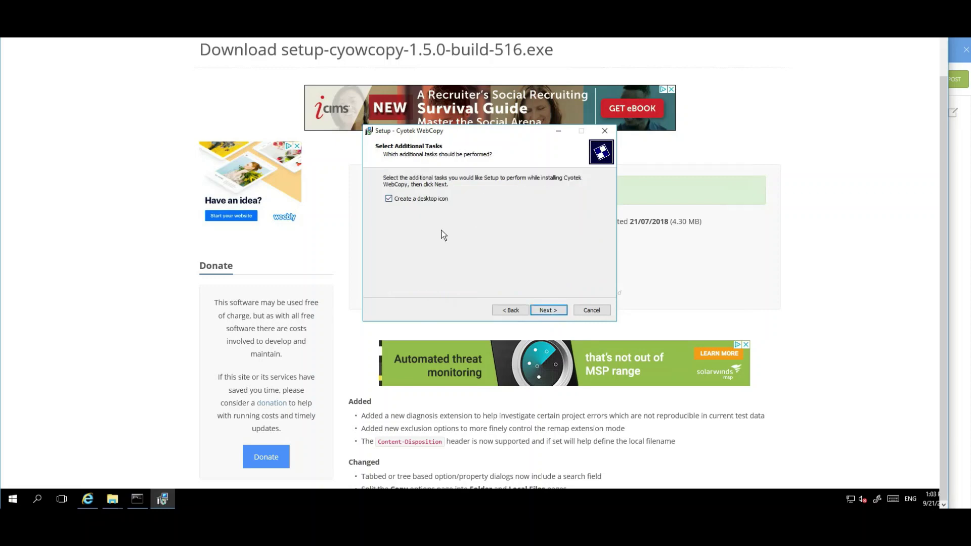
{"action": "left_click", "coordinate": [552, 311]}
{"action": "left_click", "coordinate": [551, 311]}
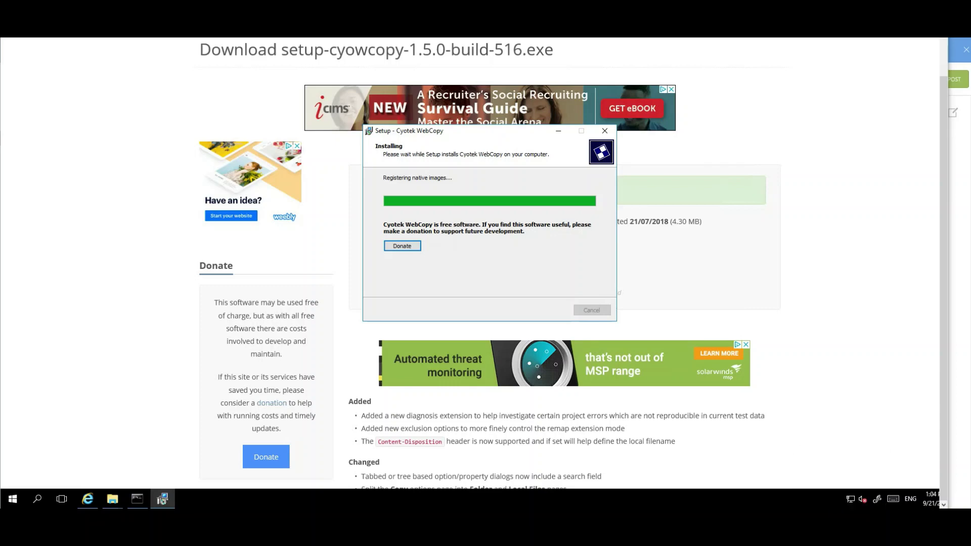
{"action": "left_click", "coordinate": [550, 310]}
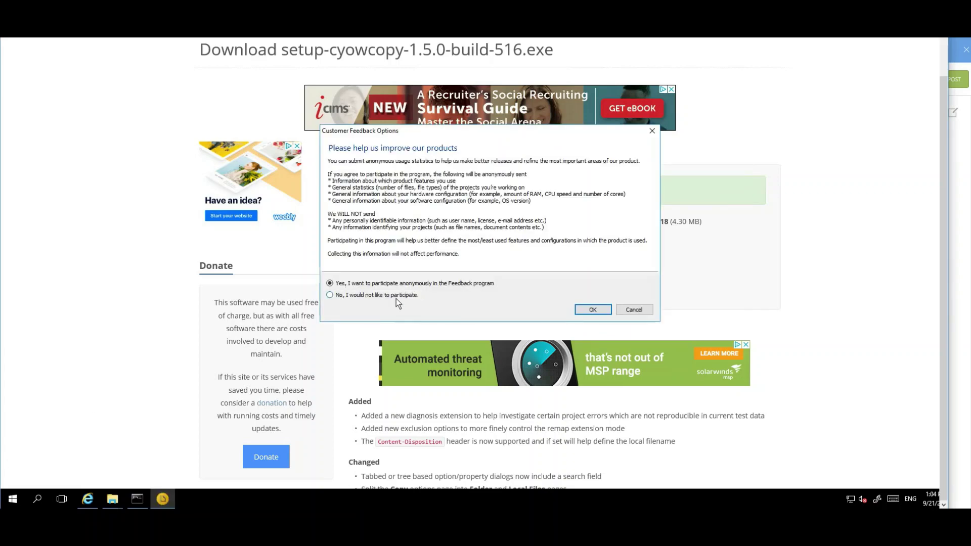
{"action": "left_click", "coordinate": [592, 310]}
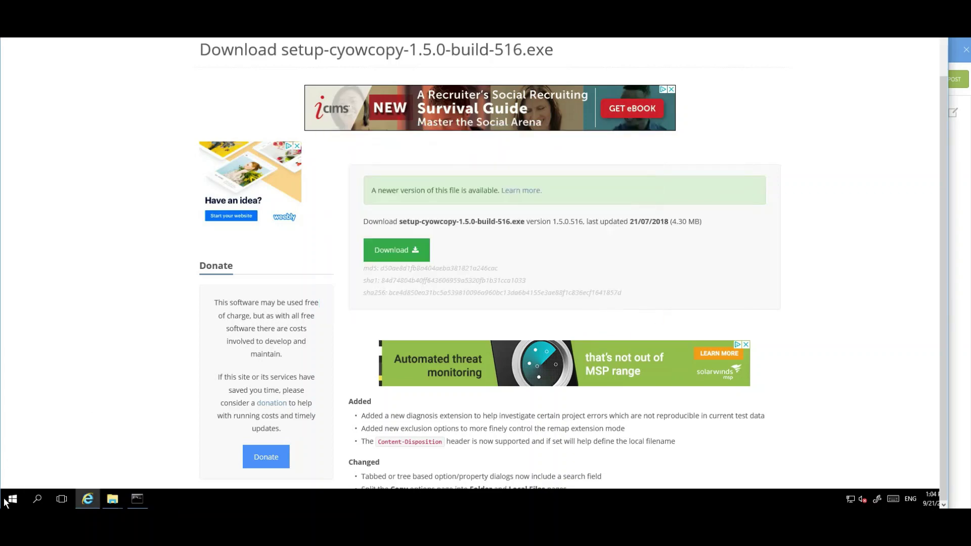
{"action": "key", "text": "super"}
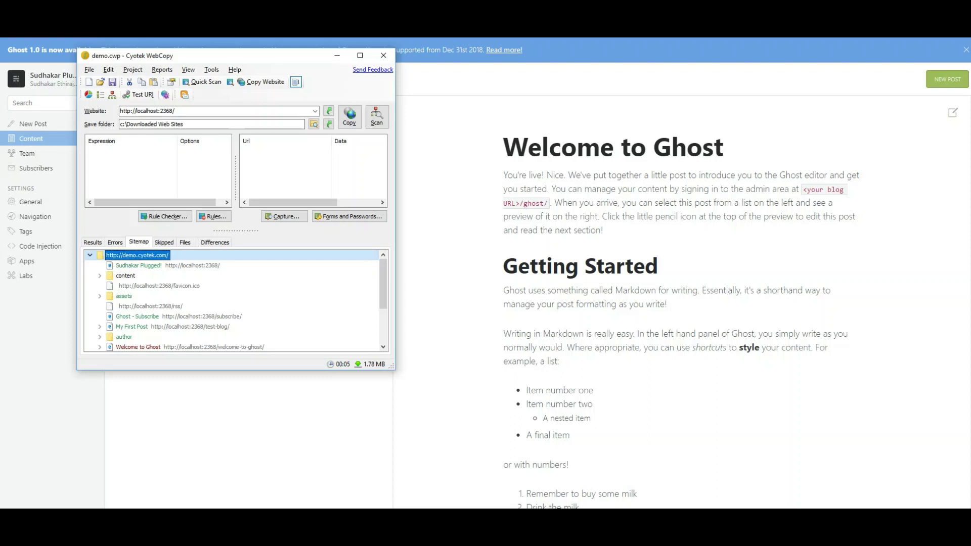
{"action": "left_click", "coordinate": [841, 529]}
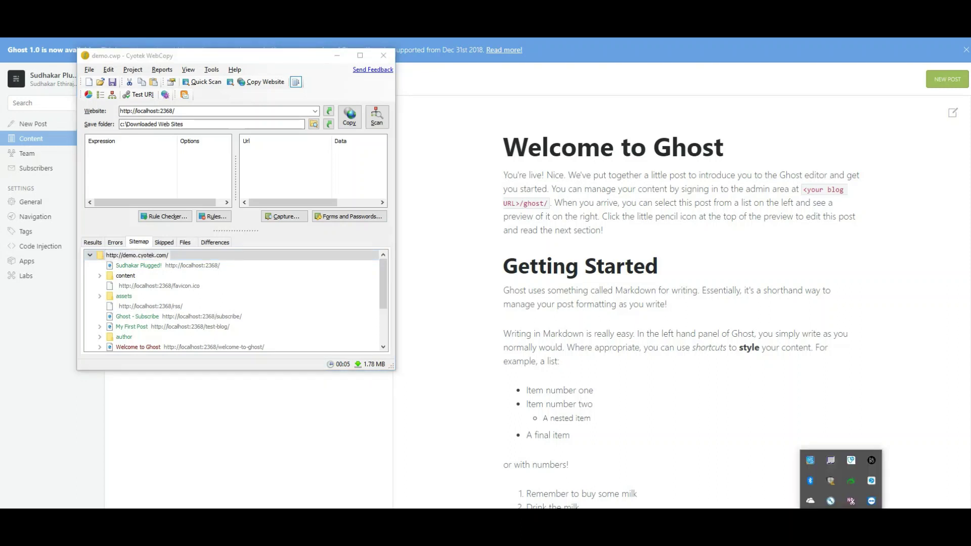
{"action": "left_click", "coordinate": [842, 529]}
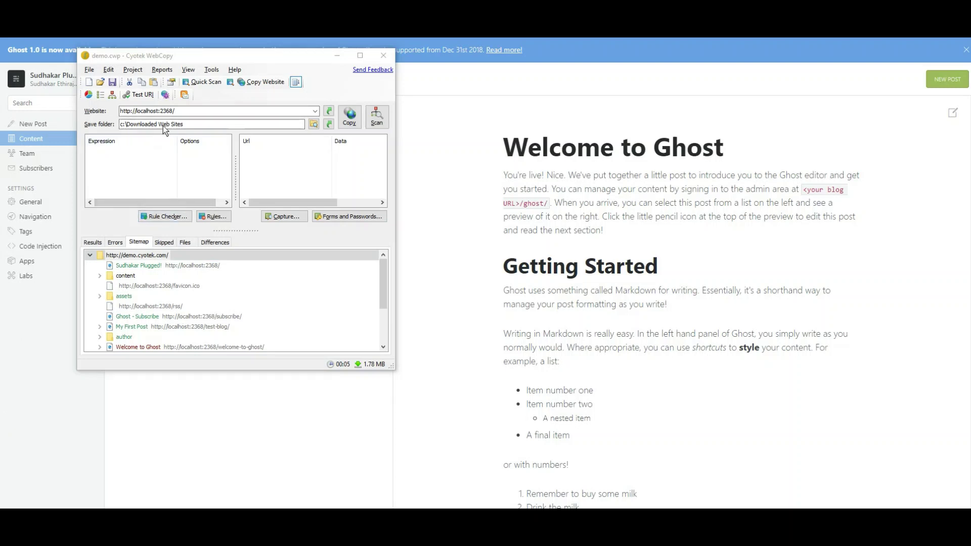
{"action": "left_click", "coordinate": [187, 112]}
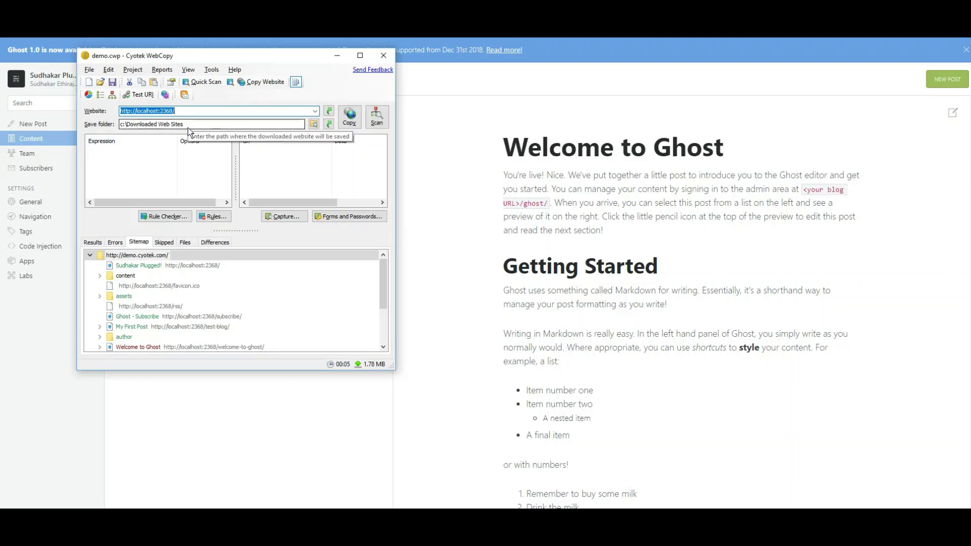
{"action": "left_click", "coordinate": [355, 124]}
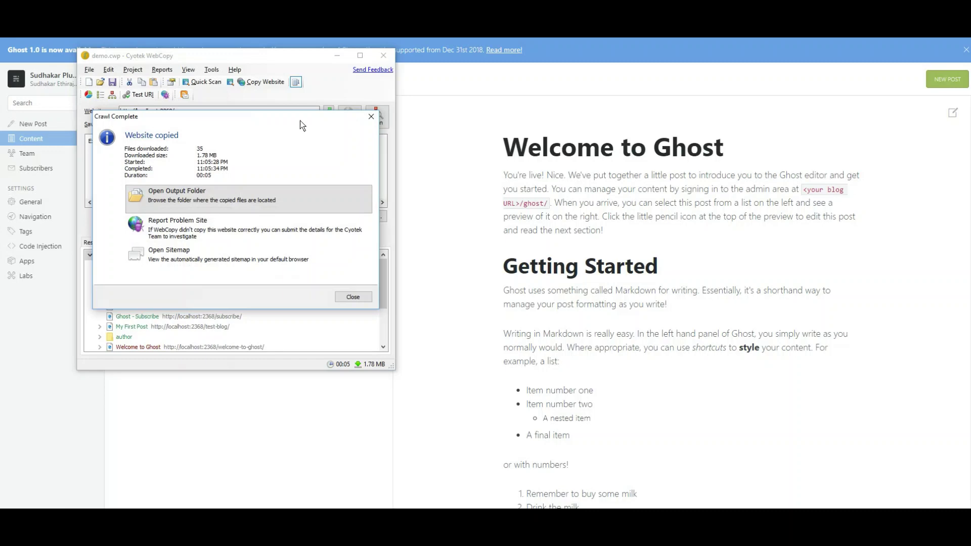
Move the Crawl Complete summary aside and open the output folder with the copied site files
{"action": "left_click_drag", "start_coordinate": [291, 119], "coordinate": [678, 135]}
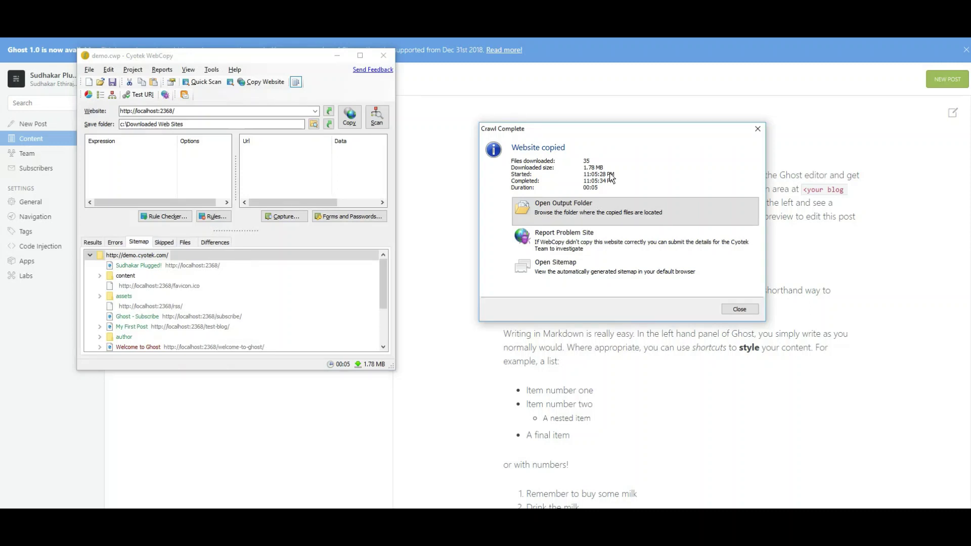
{"action": "left_click", "coordinate": [594, 212]}
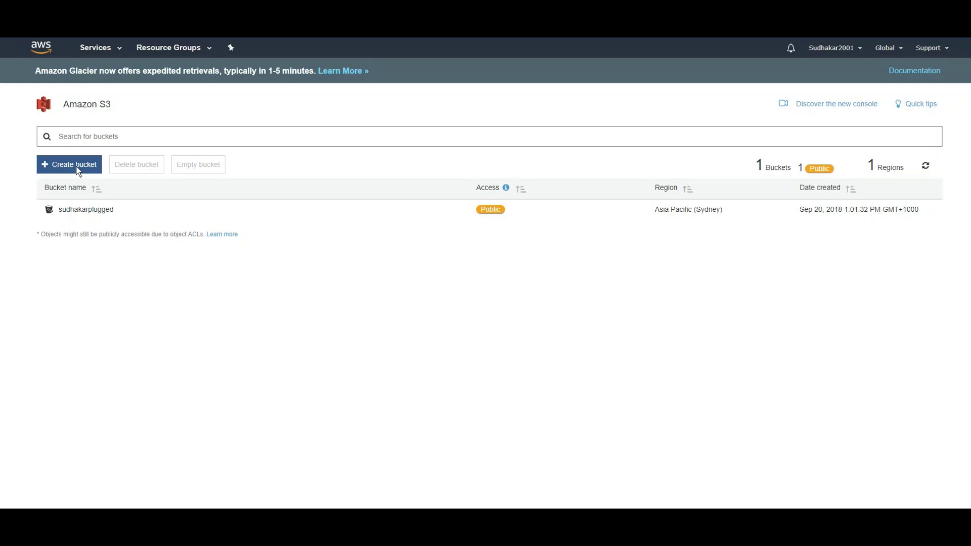
Open the blog bucket, browse Permissions and Management, then open Properties' Static website hosting card
{"action": "left_click", "coordinate": [80, 209]}
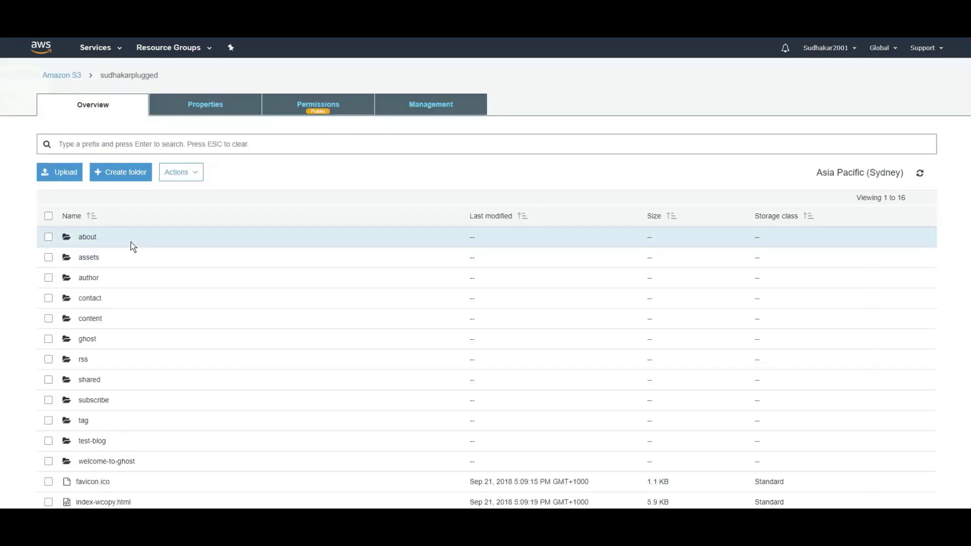
{"action": "scroll", "coordinate": [198, 416], "scroll_direction": "down", "scroll_amount": 2}
{"action": "scroll", "coordinate": [197, 415], "scroll_direction": "up", "scroll_amount": 3}
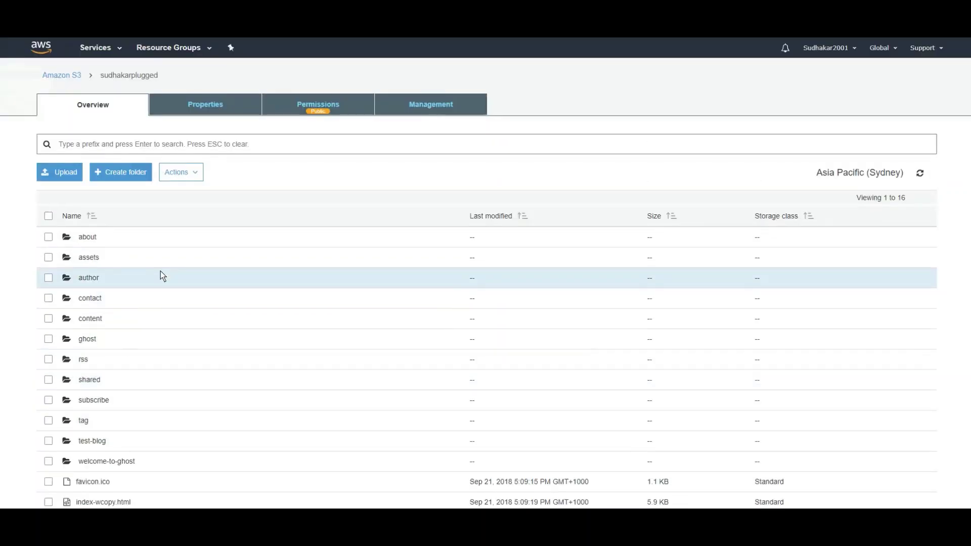
{"action": "left_click", "coordinate": [342, 109]}
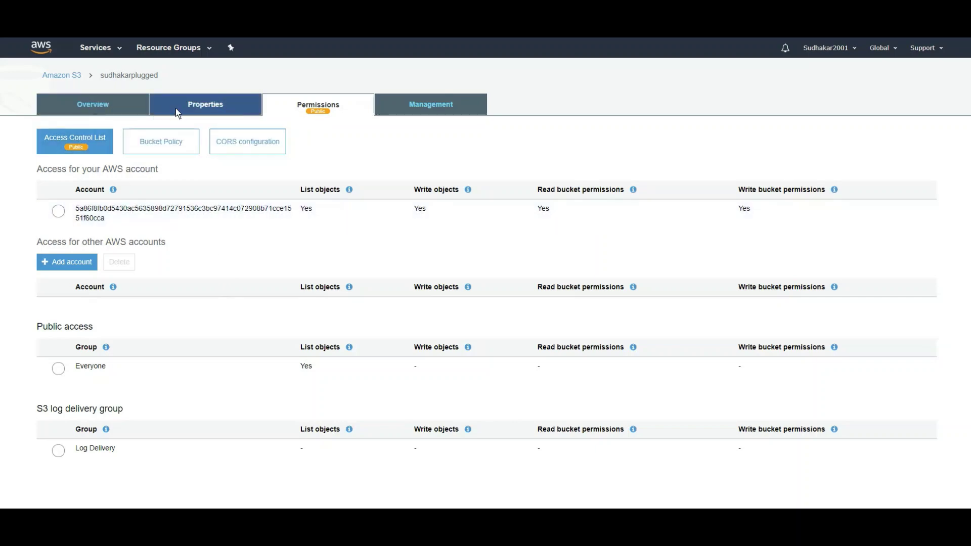
{"action": "left_click", "coordinate": [417, 105]}
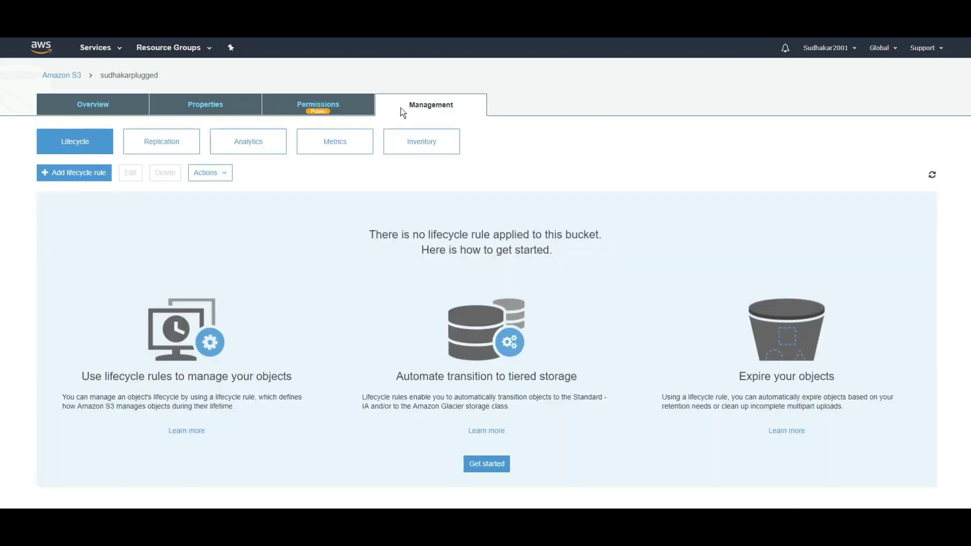
{"action": "left_click", "coordinate": [203, 105]}
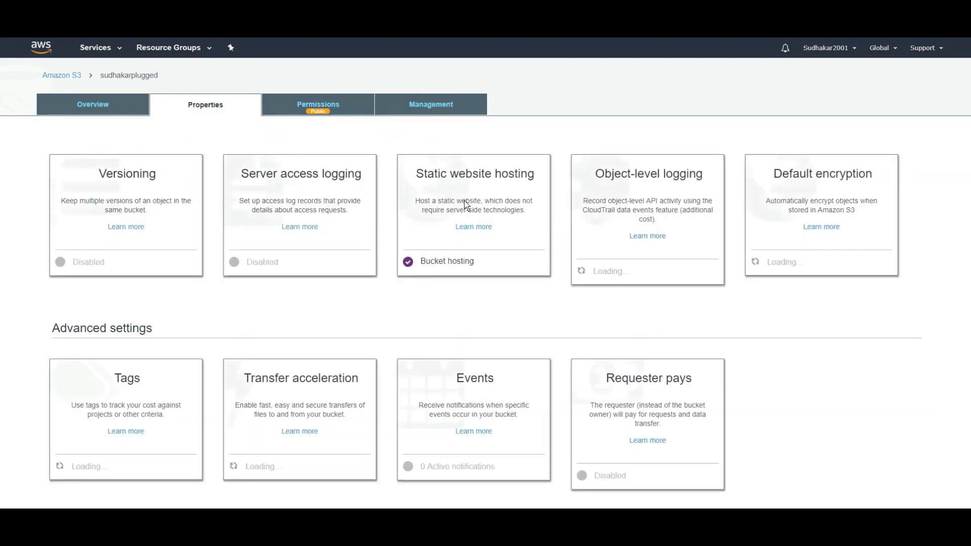
{"action": "left_click", "coordinate": [457, 187]}
{"action": "scroll", "coordinate": [462, 193], "scroll_direction": "down", "scroll_amount": 2}
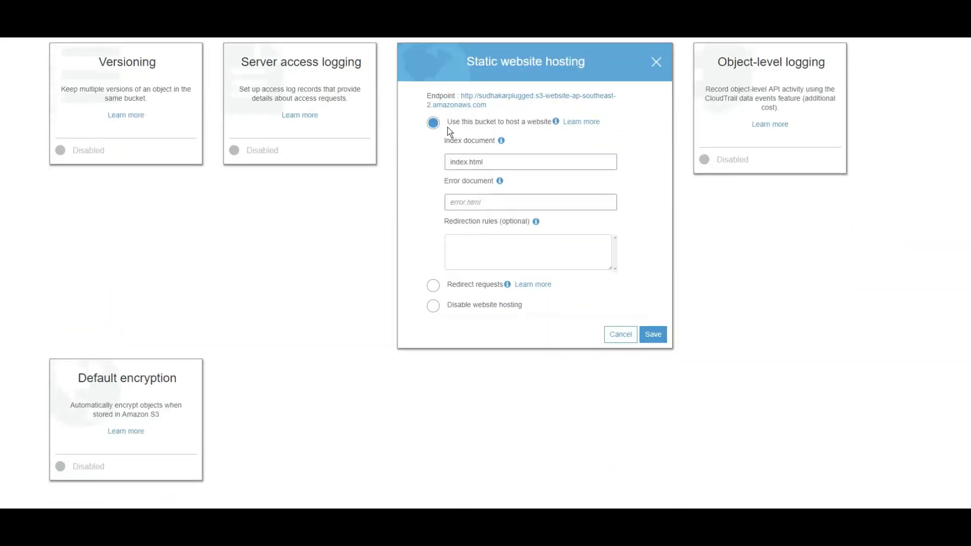
Choose 'Use this bucket to host a website' with index.html, verifying index.html in the copied folder
{"action": "left_click", "coordinate": [432, 122]}
{"action": "scroll", "coordinate": [424, 150], "scroll_direction": "up", "scroll_amount": 1}
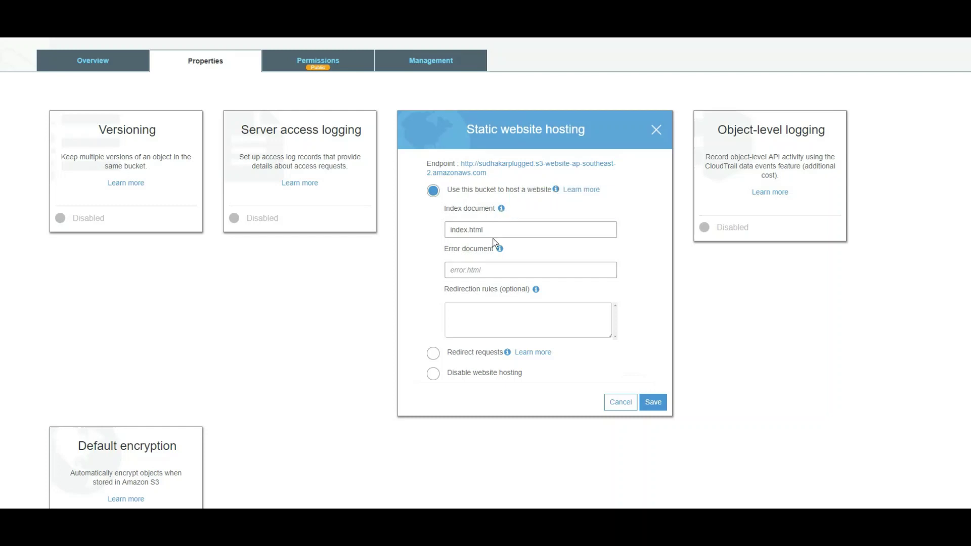
{"action": "key", "text": "alt+Tab"}
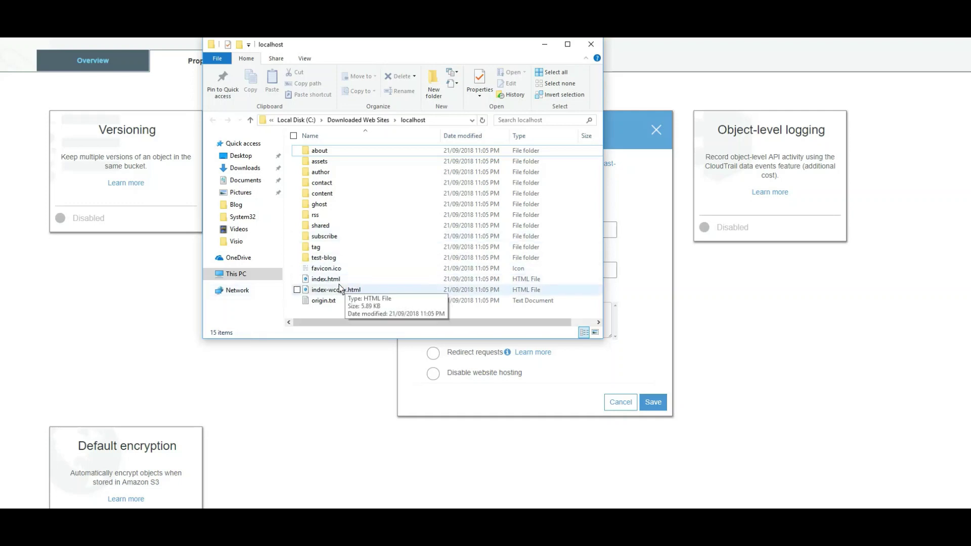
{"action": "left_click", "coordinate": [546, 44]}
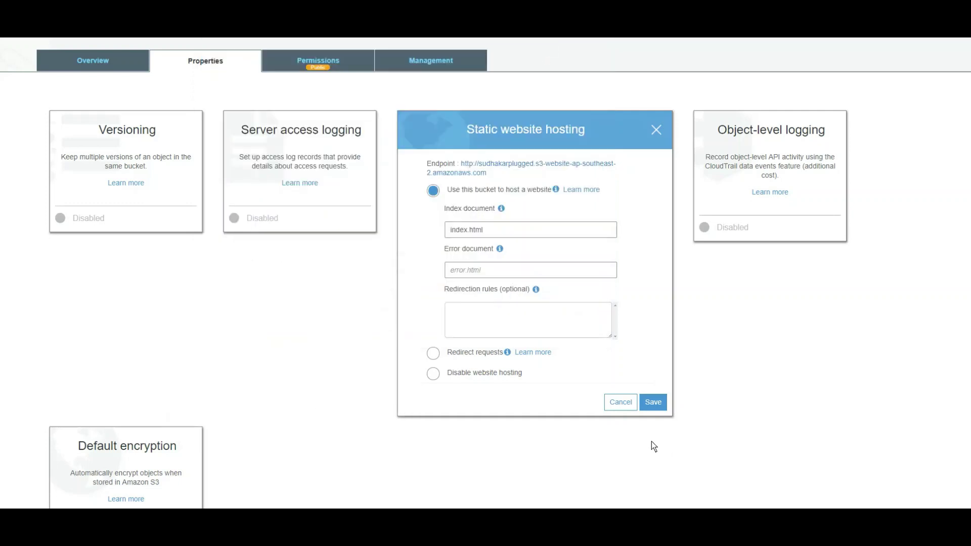
Save the hosting settings and return to the Overview list of 16 objects including index.html
{"action": "left_click", "coordinate": [652, 403]}
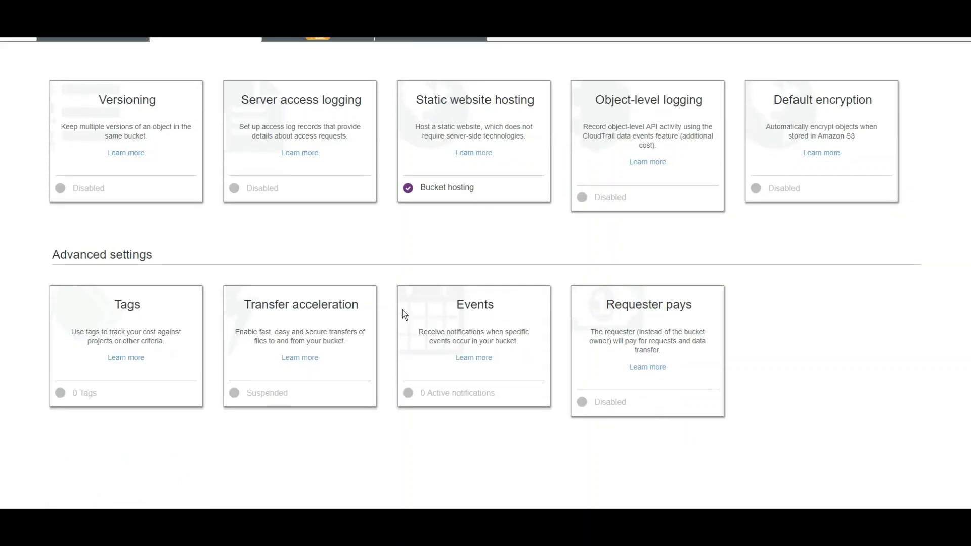
{"action": "scroll", "coordinate": [402, 310], "scroll_direction": "up", "scroll_amount": 3}
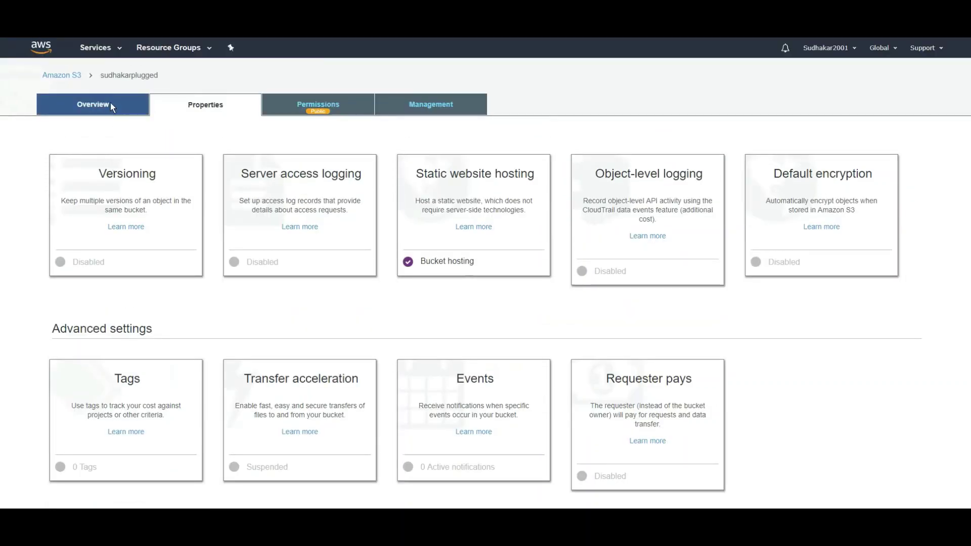
{"action": "left_click", "coordinate": [110, 102]}
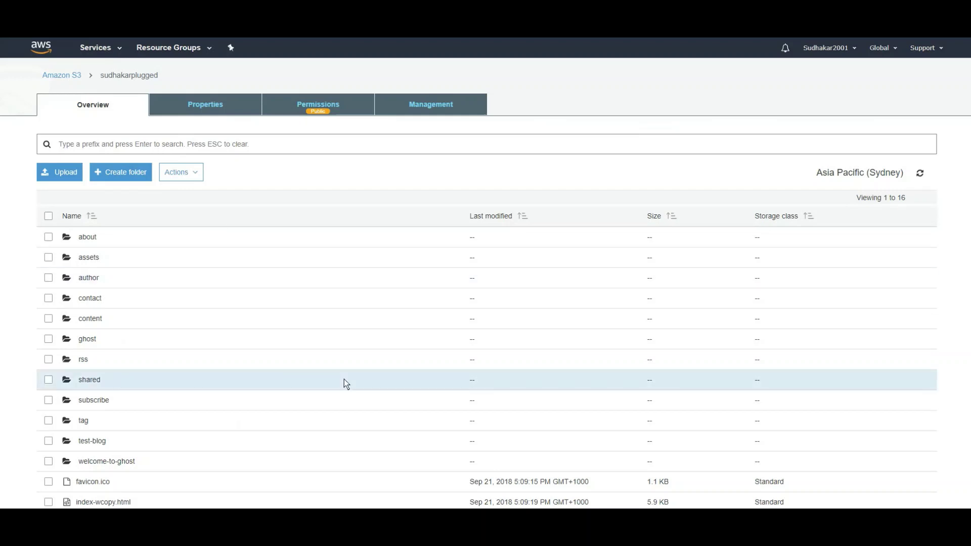
{"action": "scroll", "coordinate": [344, 380], "scroll_direction": "down", "scroll_amount": 3}
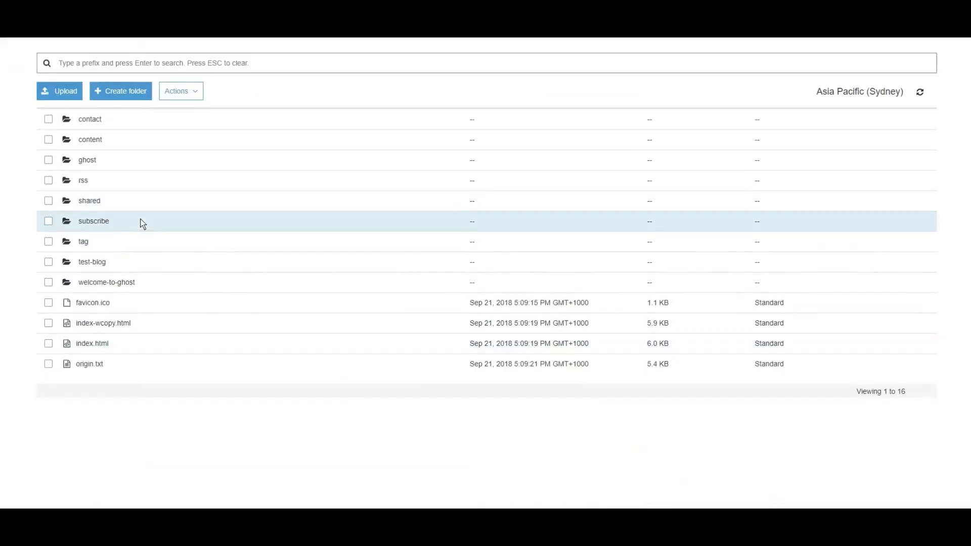
{"action": "scroll", "coordinate": [101, 167], "scroll_direction": "up", "scroll_amount": 1}
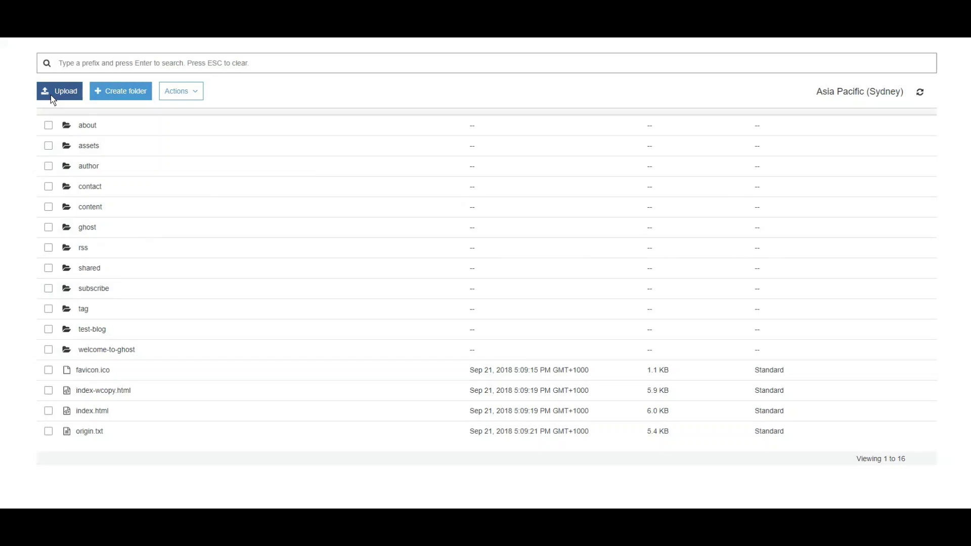
Cancel the S3 Upload dialog and open the about folder under C:\Downloaded Web Sites\localhost
{"action": "left_click", "coordinate": [57, 94]}
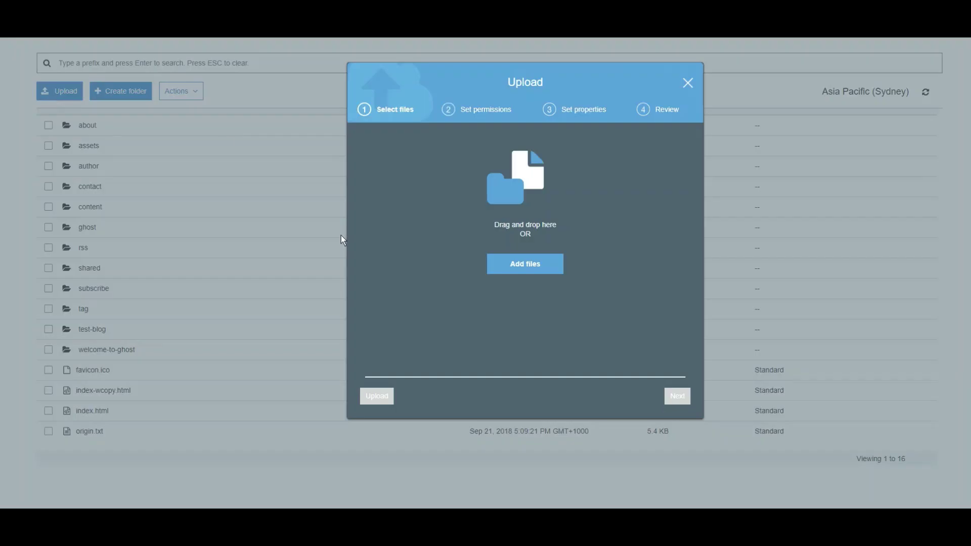
{"action": "left_click", "coordinate": [690, 83]}
{"action": "key", "text": "alt+Tab"}
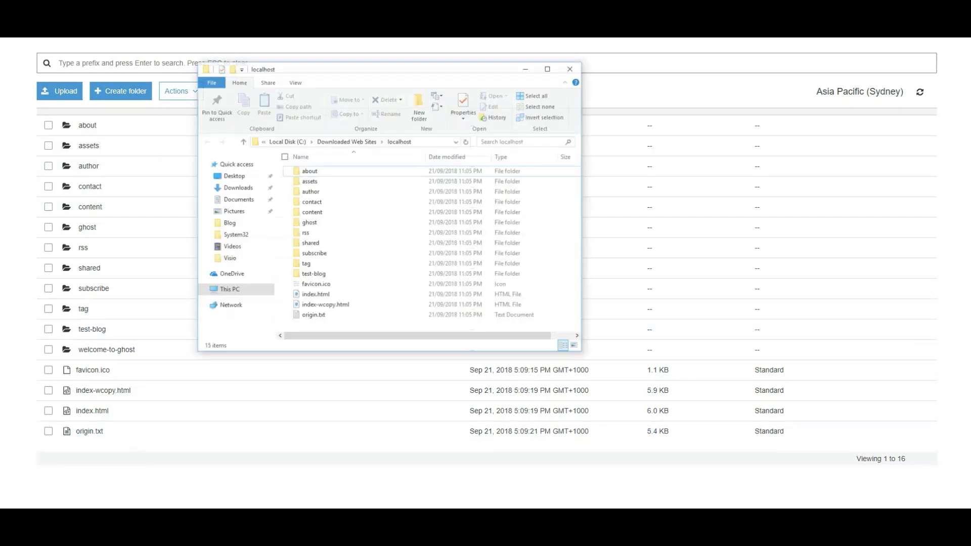
{"action": "left_click", "coordinate": [334, 153]}
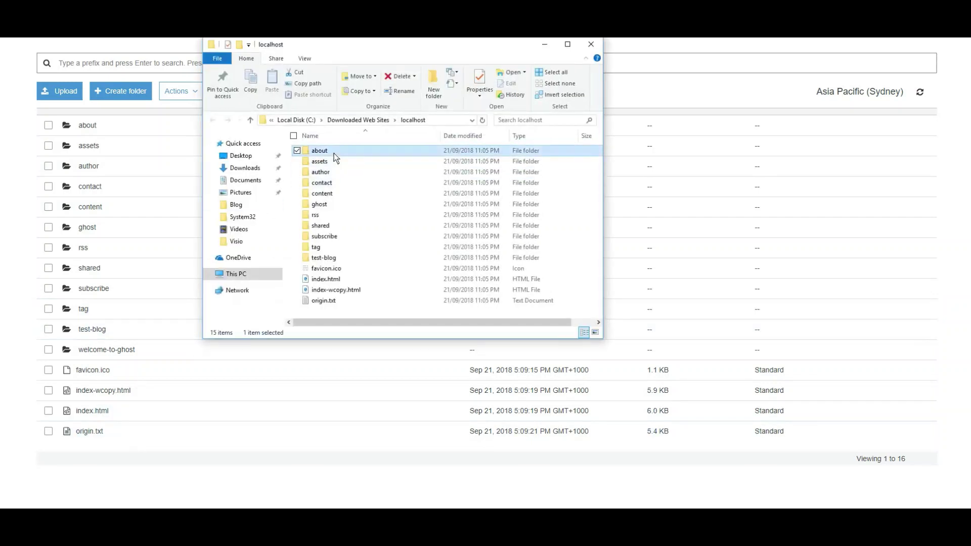
{"action": "double_click", "coordinate": [334, 153]}
Return to the localhost folder and briefly show then dismiss the hidden taskbar icons
{"action": "left_click", "coordinate": [362, 120]}
{"action": "mouse_move", "coordinate": [401, 150]}
{"action": "left_click", "coordinate": [842, 519]}
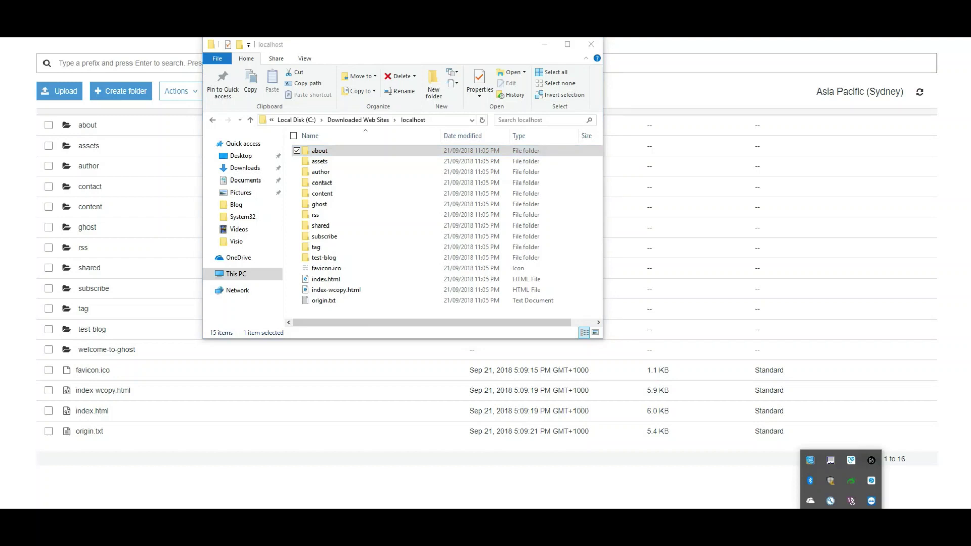
{"action": "left_click", "coordinate": [841, 519]}
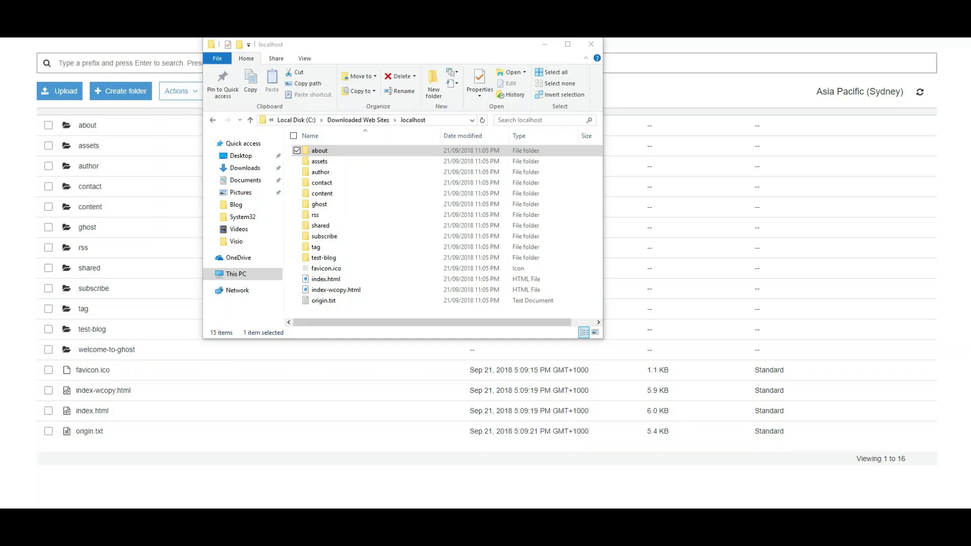
Rerun aws s3 sync of the localhost folder to s3://sudhakarplugged with --acl public-read
{"action": "left_click_drag", "start_coordinate": [968, 289], "coordinate": [436, 176]}
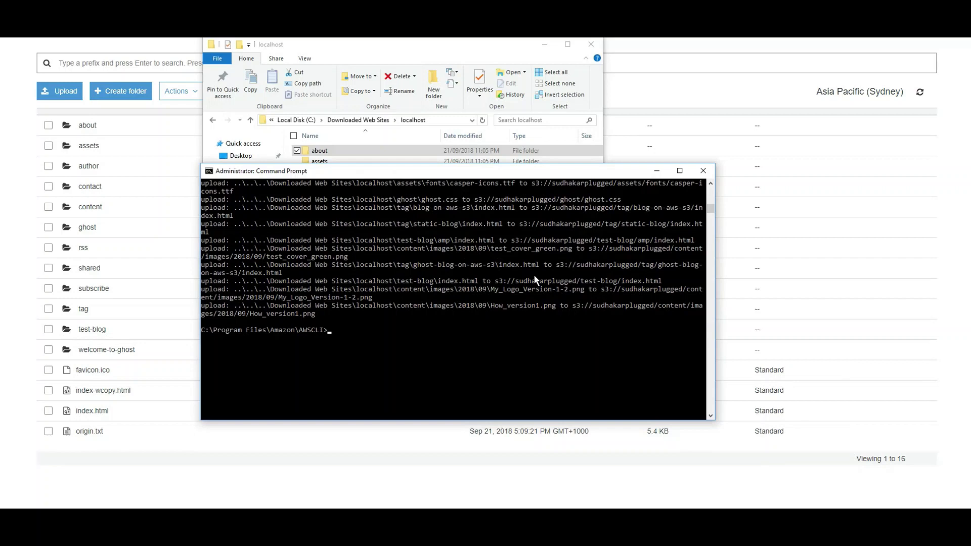
{"action": "key", "text": "Up"}
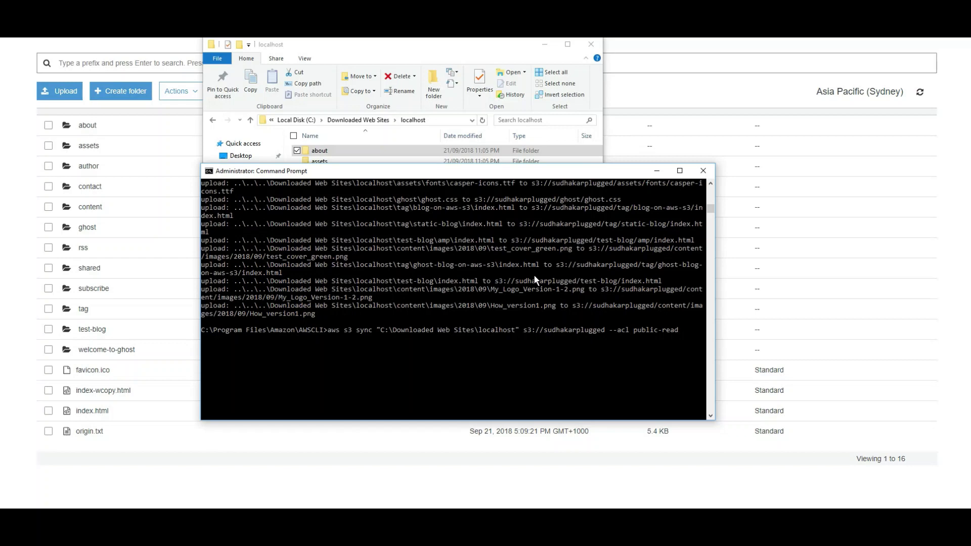
{"action": "key", "text": "Return"}
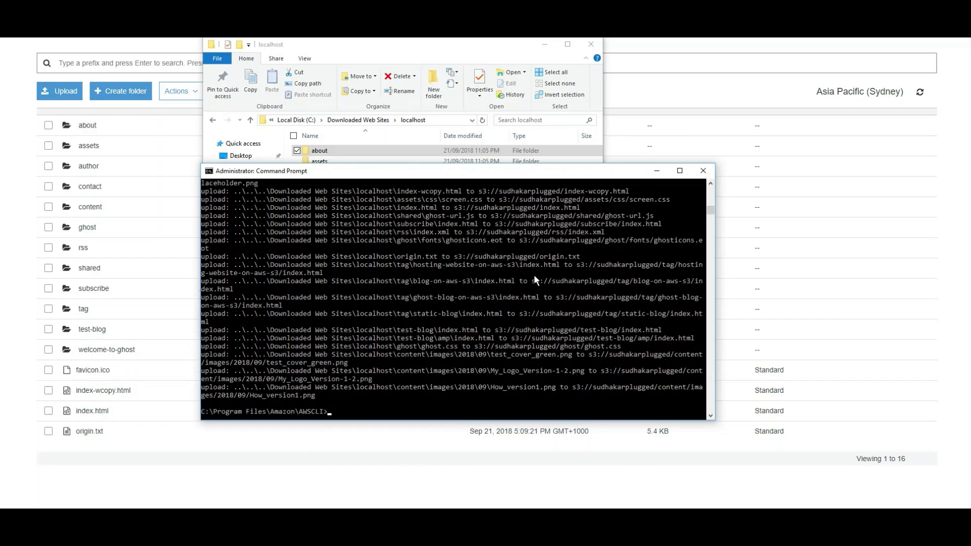
Minimize Explorer and Command Prompt, then open the sudhakarplugged bucket's Properties > Static website hosting
{"action": "left_click", "coordinate": [539, 49]}
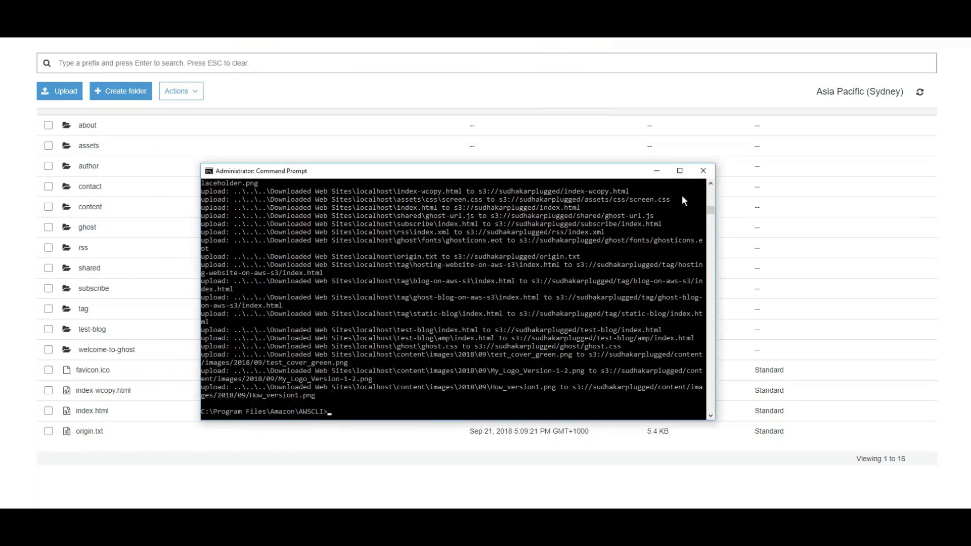
{"action": "left_click", "coordinate": [657, 171]}
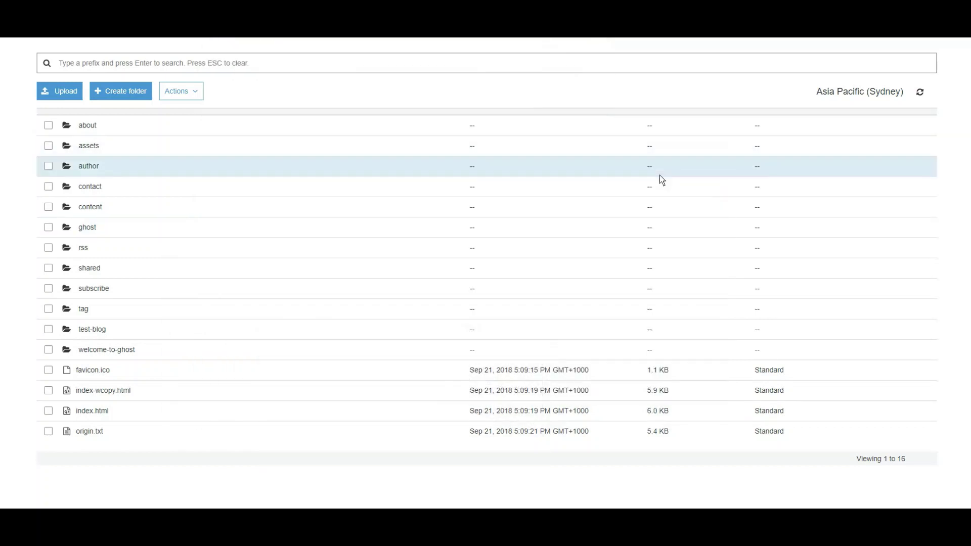
{"action": "scroll", "coordinate": [809, 167], "scroll_direction": "up", "scroll_amount": 1}
{"action": "scroll", "coordinate": [850, 152], "scroll_direction": "up", "scroll_amount": 3}
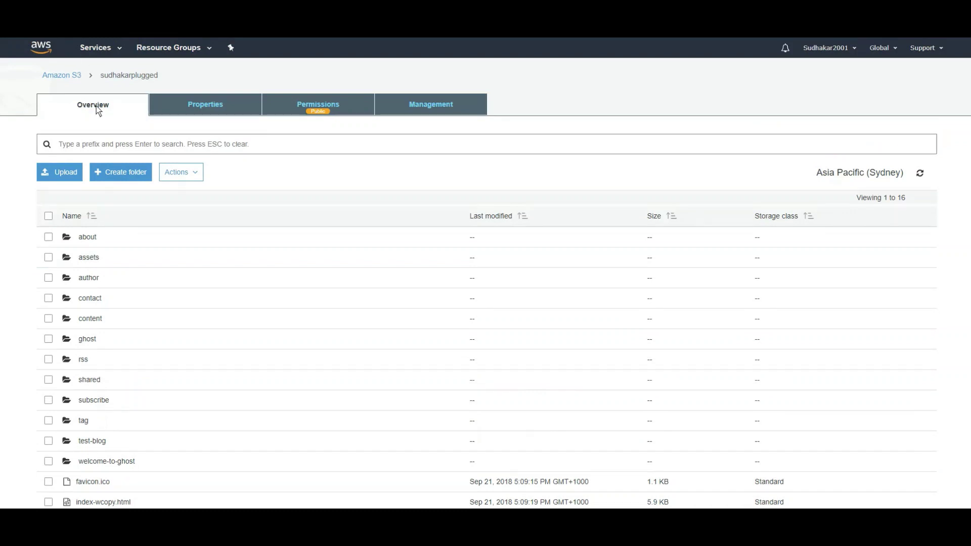
{"action": "left_click", "coordinate": [71, 76]}
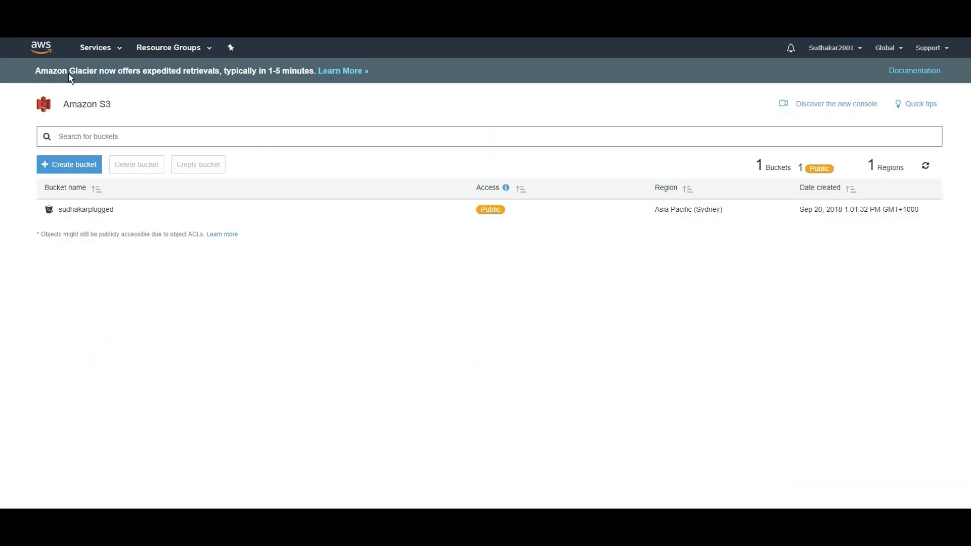
{"action": "left_click", "coordinate": [90, 211]}
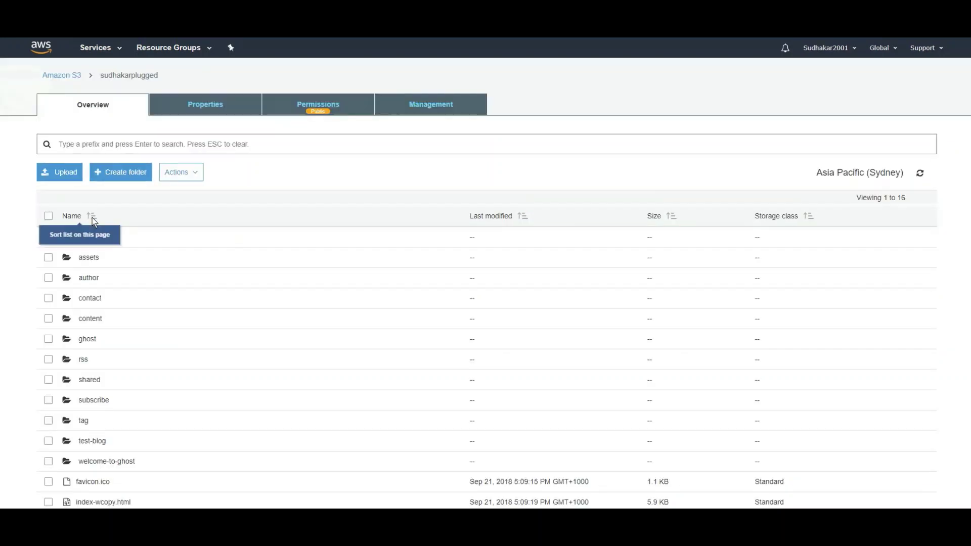
{"action": "left_click", "coordinate": [218, 107]}
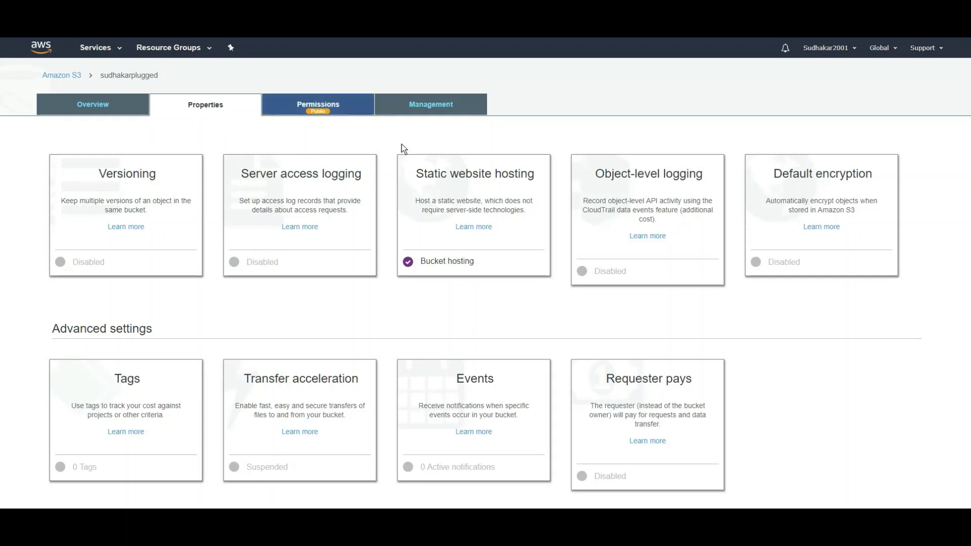
{"action": "left_click", "coordinate": [480, 183]}
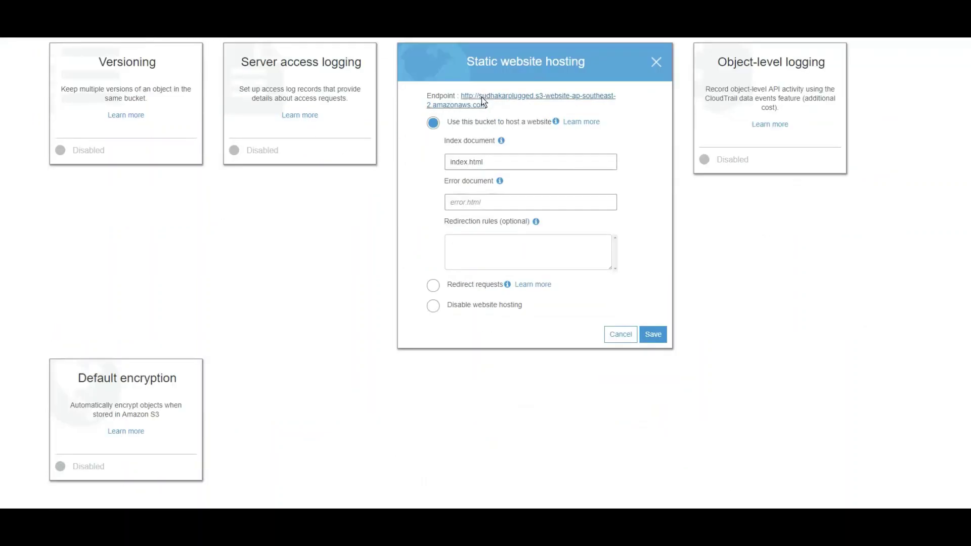
Open the s3-website-ap-southeast-2 endpoint link and scroll through the blog's home page
{"action": "left_click", "coordinate": [478, 102]}
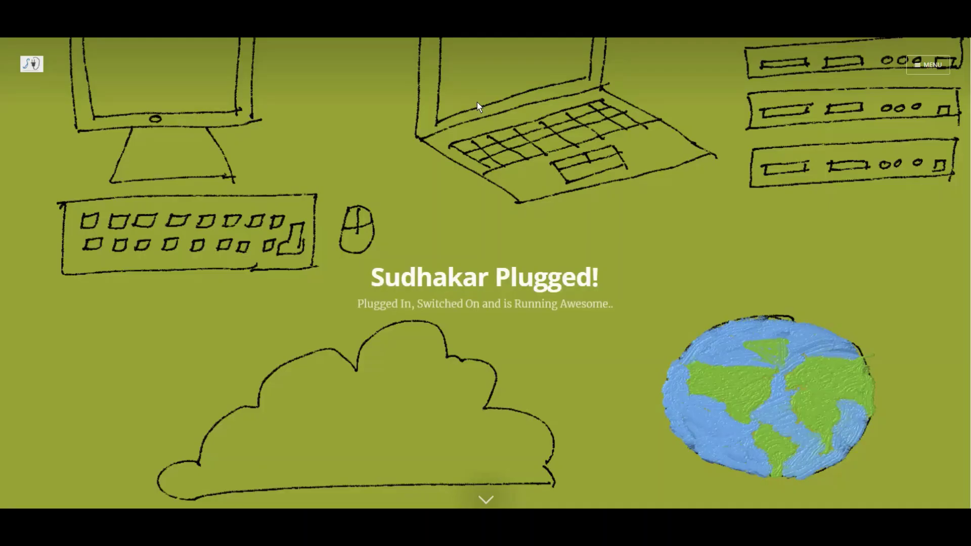
{"action": "scroll", "coordinate": [514, 179], "scroll_direction": "down", "scroll_amount": 5}
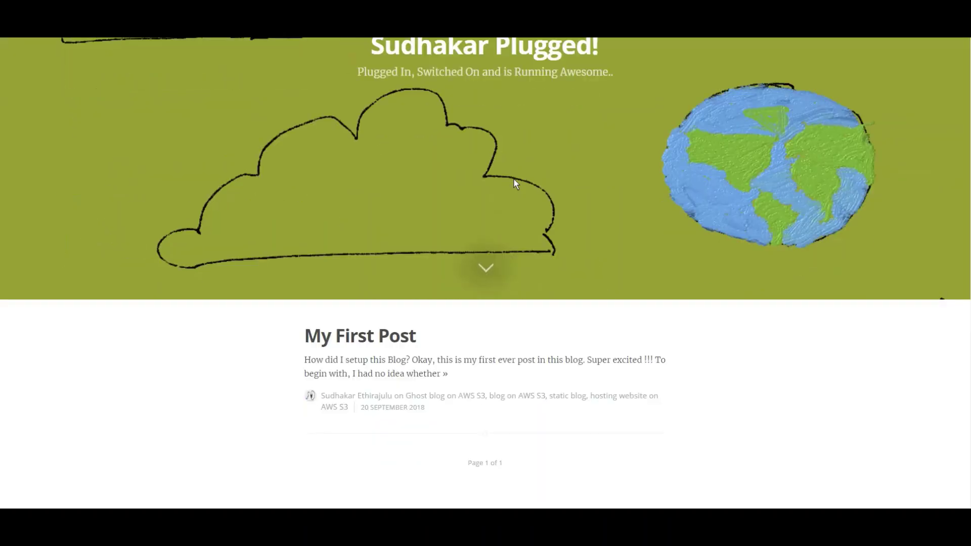
{"action": "scroll", "coordinate": [514, 179], "scroll_direction": "up", "scroll_amount": 5}
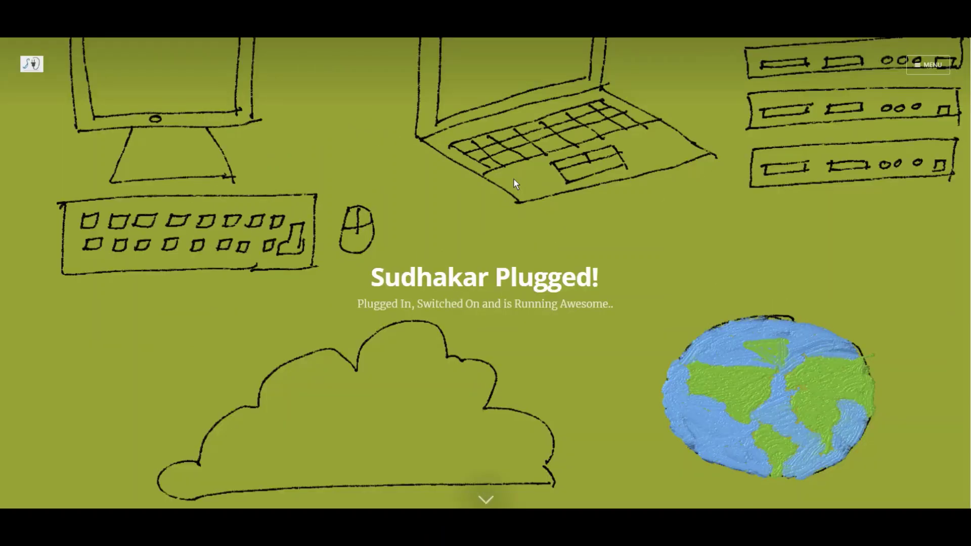
{"action": "scroll", "coordinate": [514, 179], "scroll_direction": "down", "scroll_amount": 5}
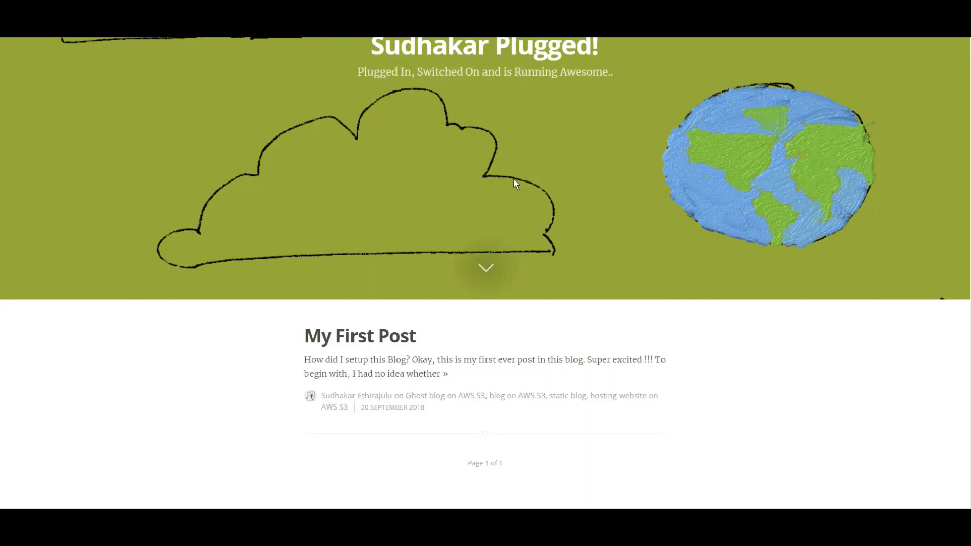
{"action": "scroll", "coordinate": [514, 179], "scroll_direction": "up", "scroll_amount": 5}
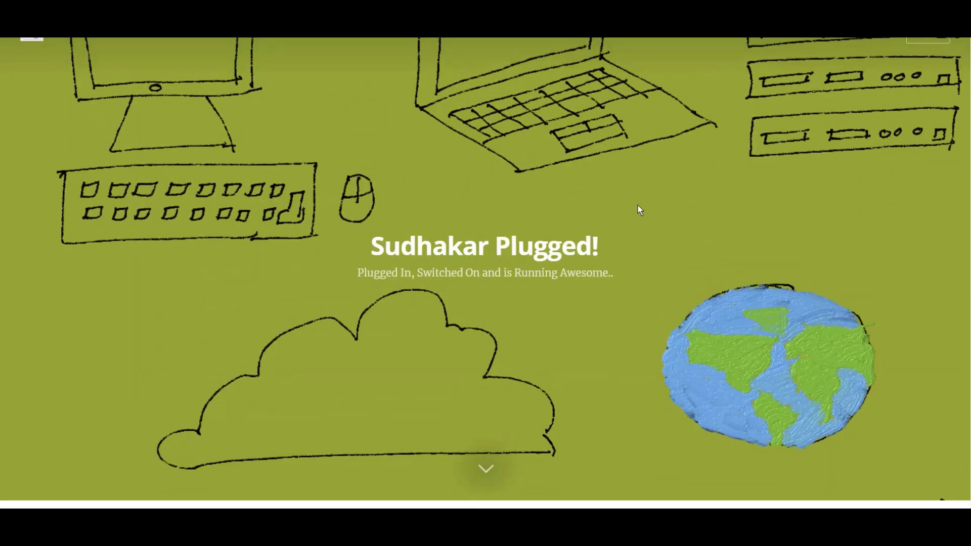
{"action": "scroll", "coordinate": [639, 205], "scroll_direction": "down", "scroll_amount": 4}
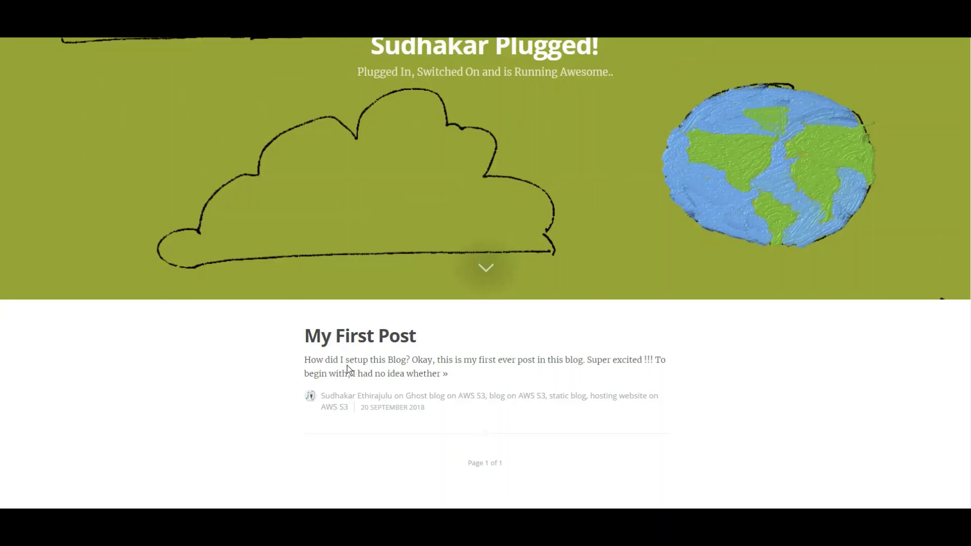
Open My First Post, go back Home via MENU, then exit full screen
{"action": "left_click", "coordinate": [338, 339]}
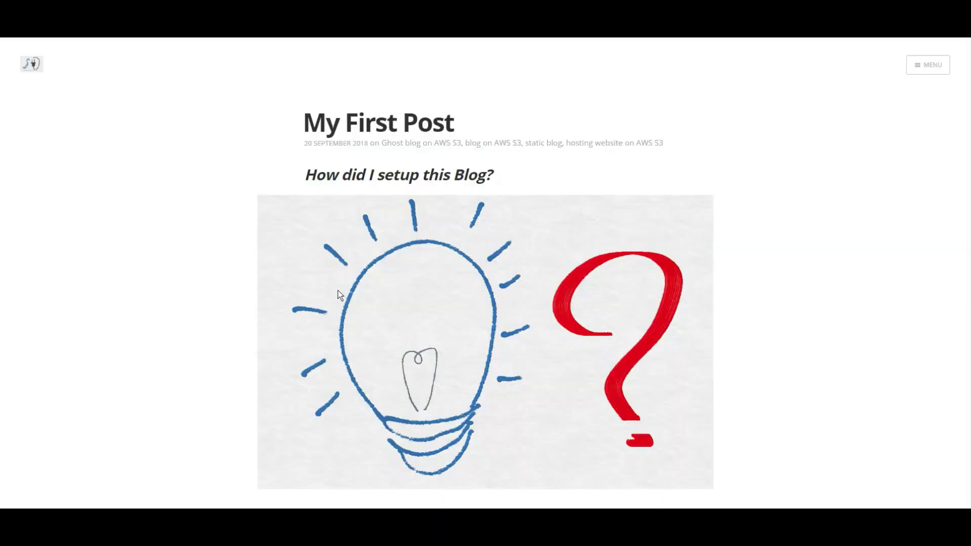
{"action": "left_click", "coordinate": [944, 64]}
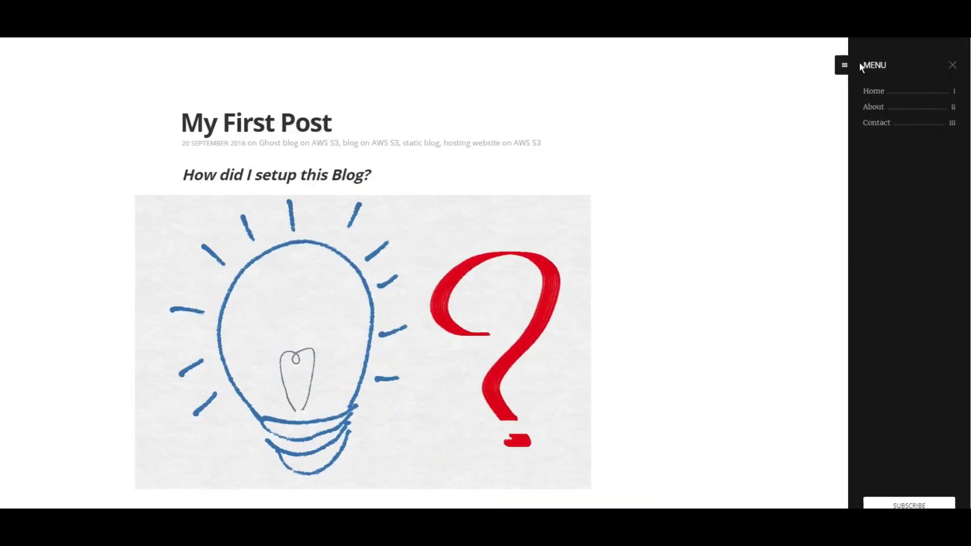
{"action": "left_click", "coordinate": [872, 91]}
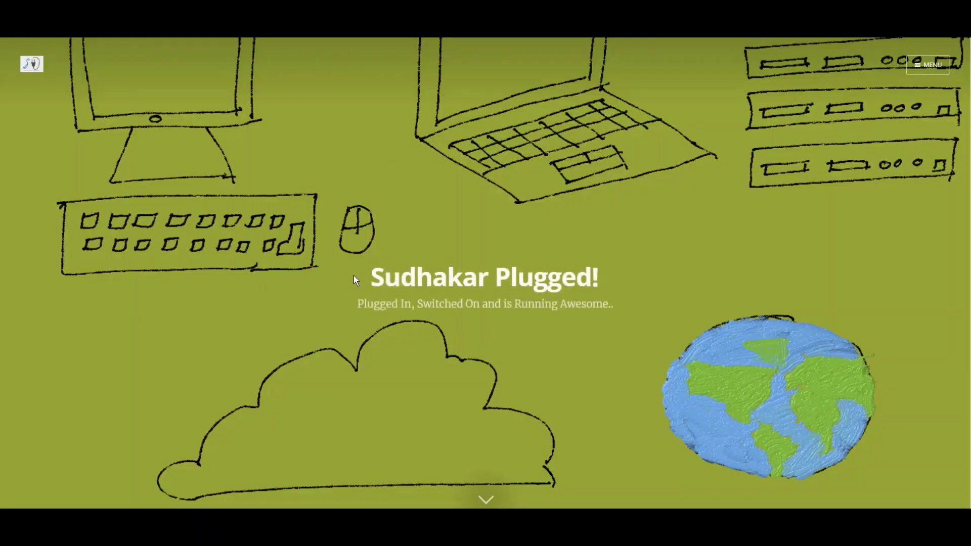
{"action": "scroll", "coordinate": [354, 278], "scroll_direction": "down", "scroll_amount": 5}
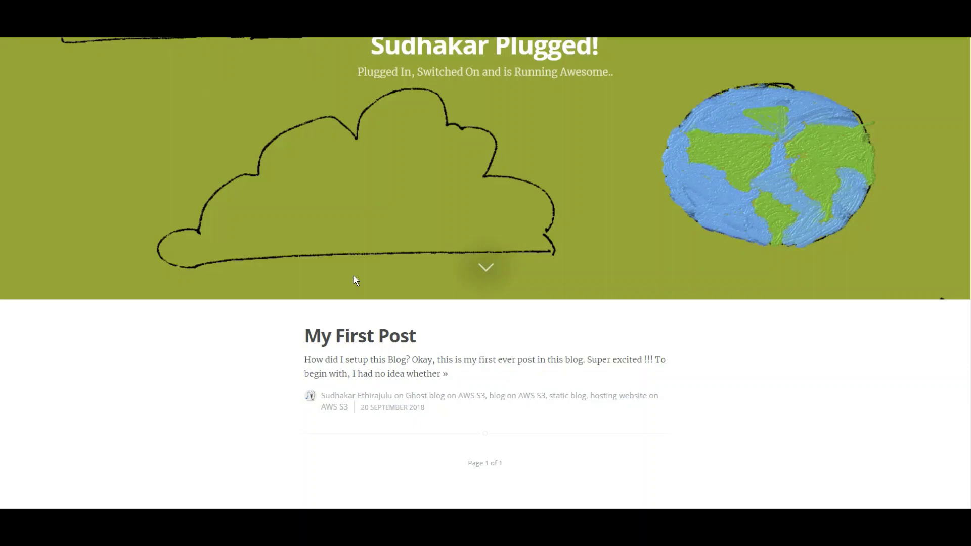
{"action": "scroll", "coordinate": [354, 275], "scroll_direction": "up", "scroll_amount": 5}
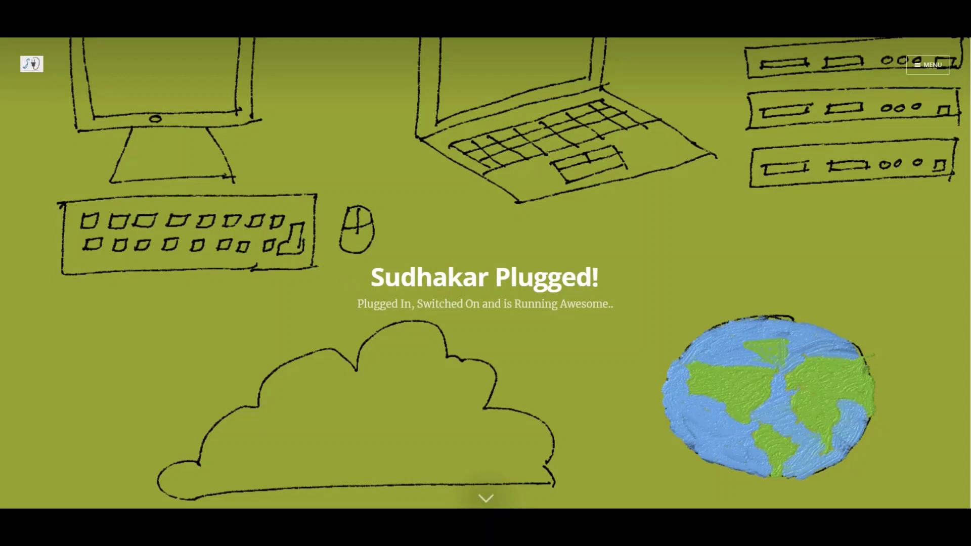
{"action": "left_click", "coordinate": [929, 65]}
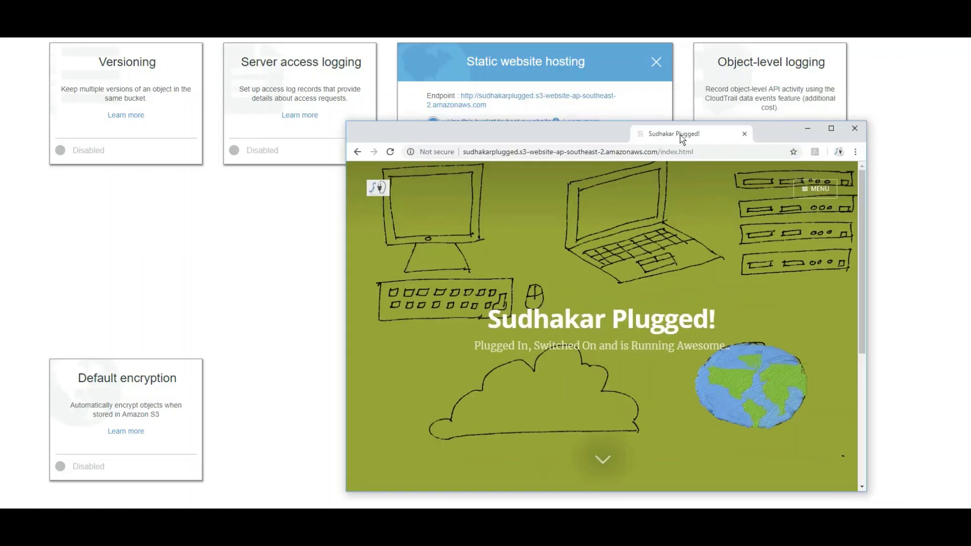
{"action": "key", "text": "F11"}
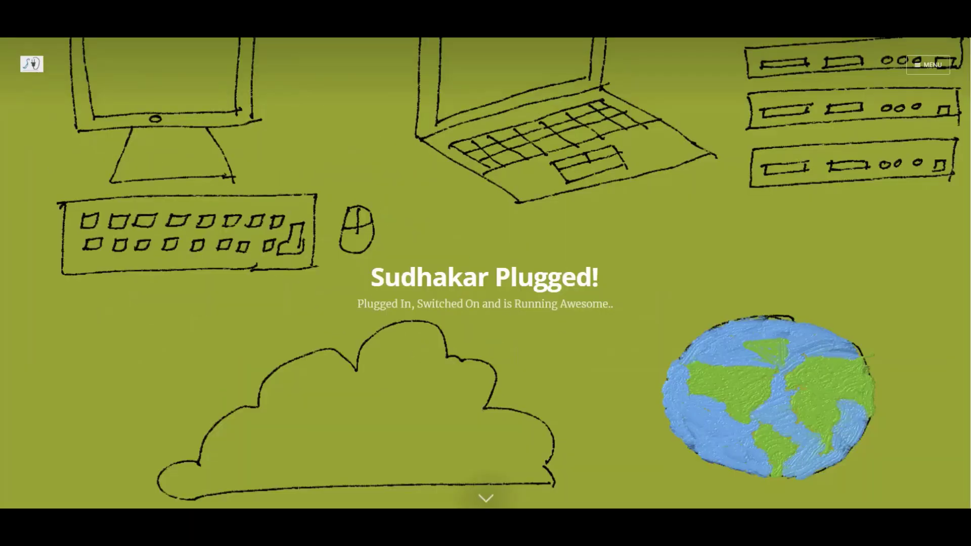
{"action": "key", "text": "F11"}
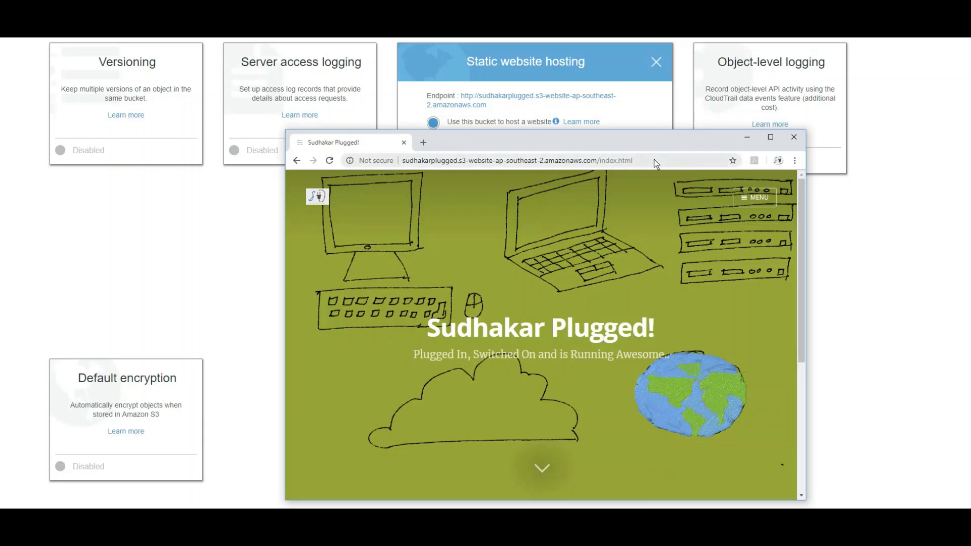
Select the S3 website endpoint URL in Chrome's address bar
{"action": "left_click", "coordinate": [648, 163]}
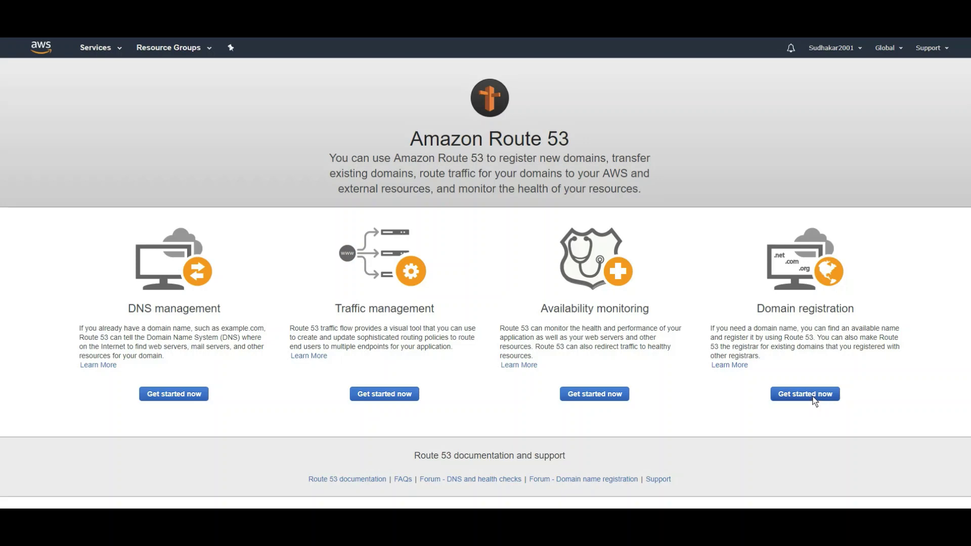
Start a new domain registration for 'sudhakarplugged' with the .com extension
{"action": "left_click", "coordinate": [813, 397]}
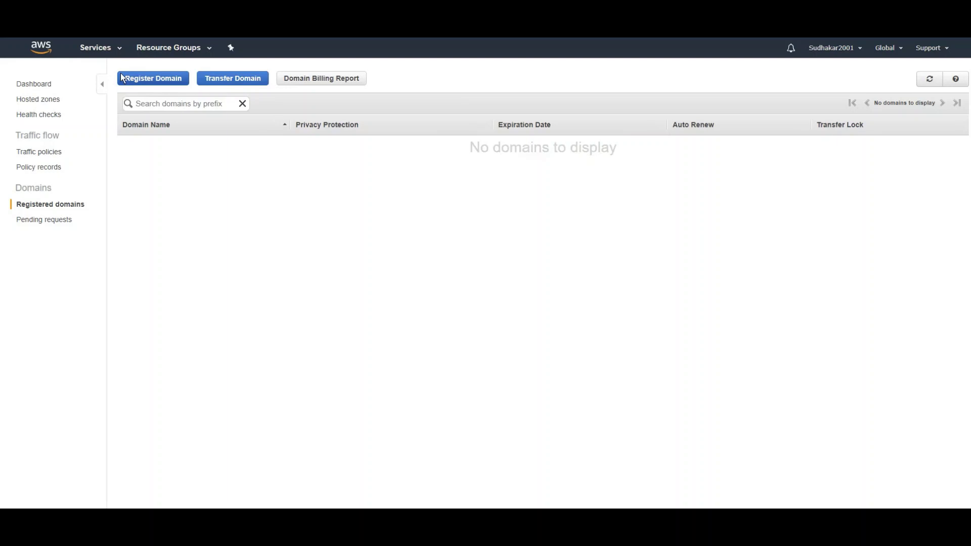
{"action": "left_click", "coordinate": [154, 80]}
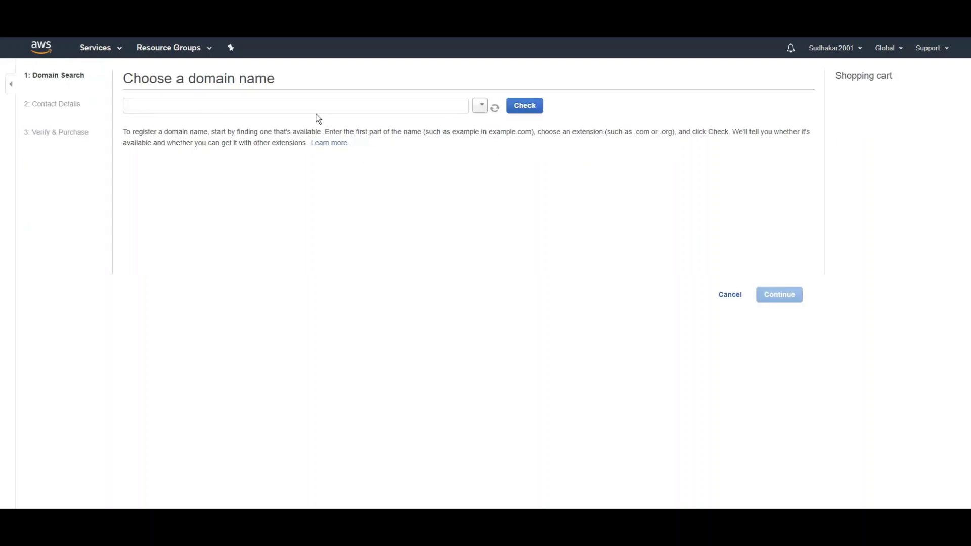
{"action": "left_click", "coordinate": [317, 108]}
{"action": "type", "text": "sudhakarpluyg"}
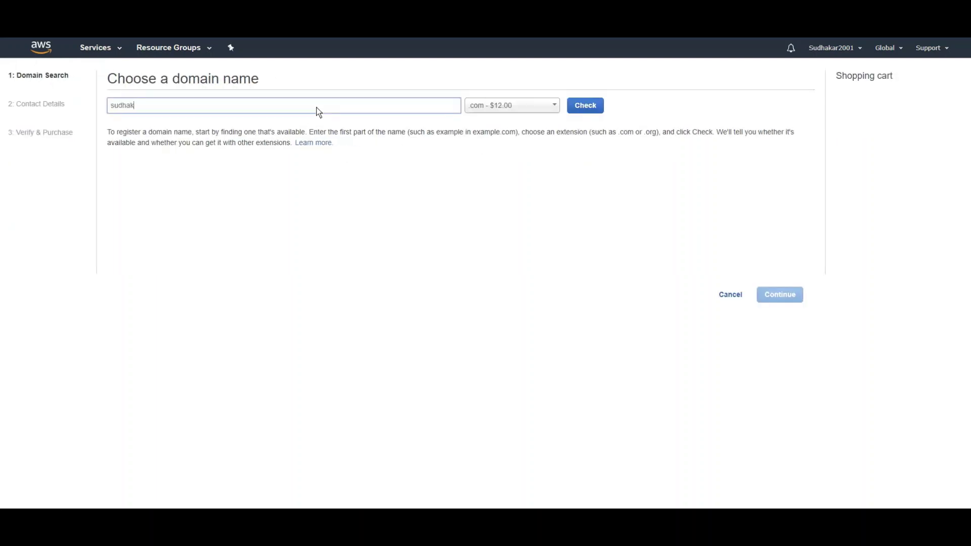
{"action": "key", "text": "BackSpace"}
{"action": "key", "text": "BackSpace"}
{"action": "type", "text": "gged"}
{"action": "key", "text": "Tab"}
{"action": "type", "text": ".com"}
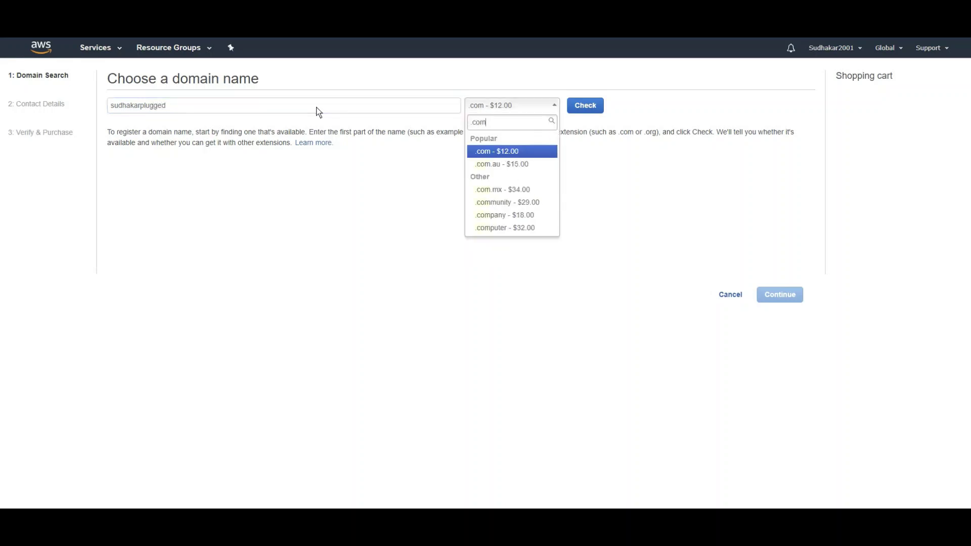
{"action": "key", "text": "Return"}
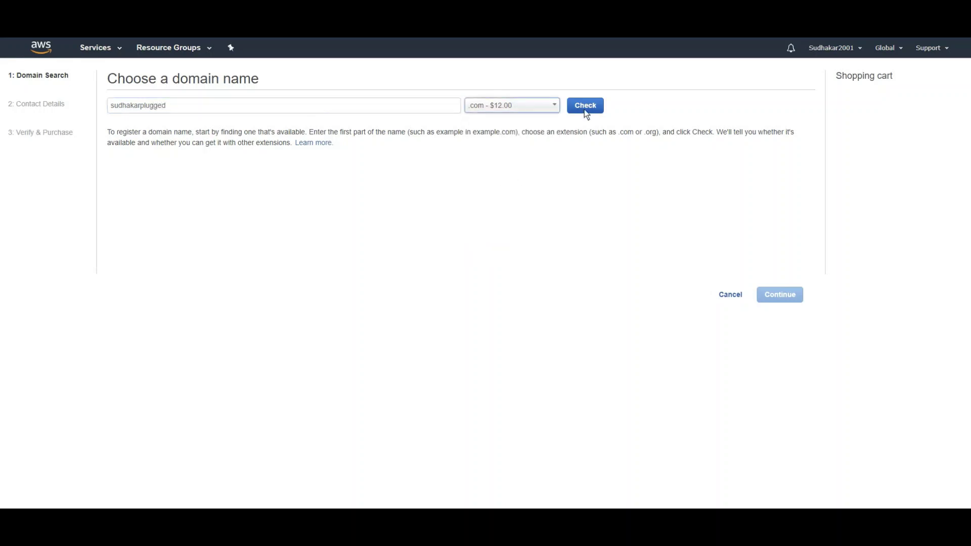
Confirm sudhakarplugged.com is available and add it to the cart for $12.00/year
{"action": "left_click", "coordinate": [591, 109]}
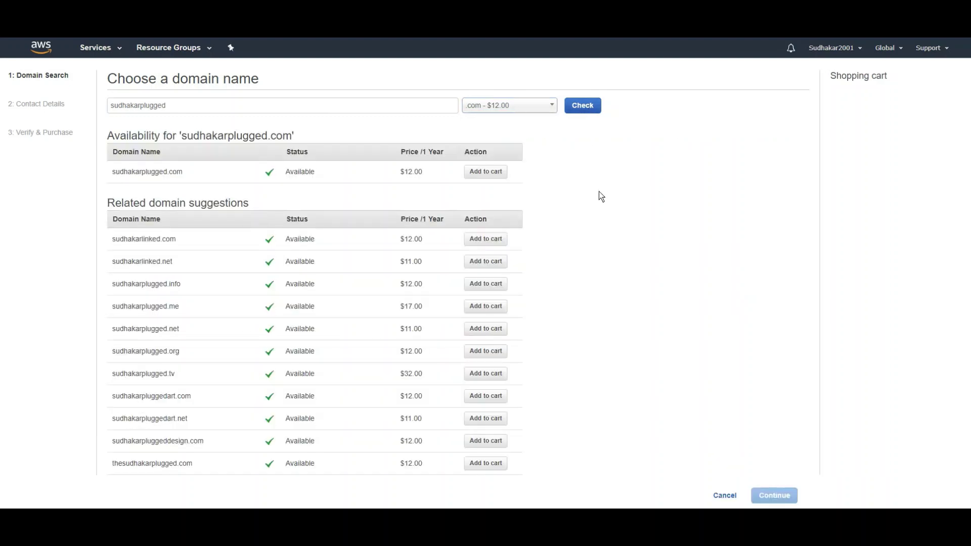
{"action": "left_click", "coordinate": [496, 172]}
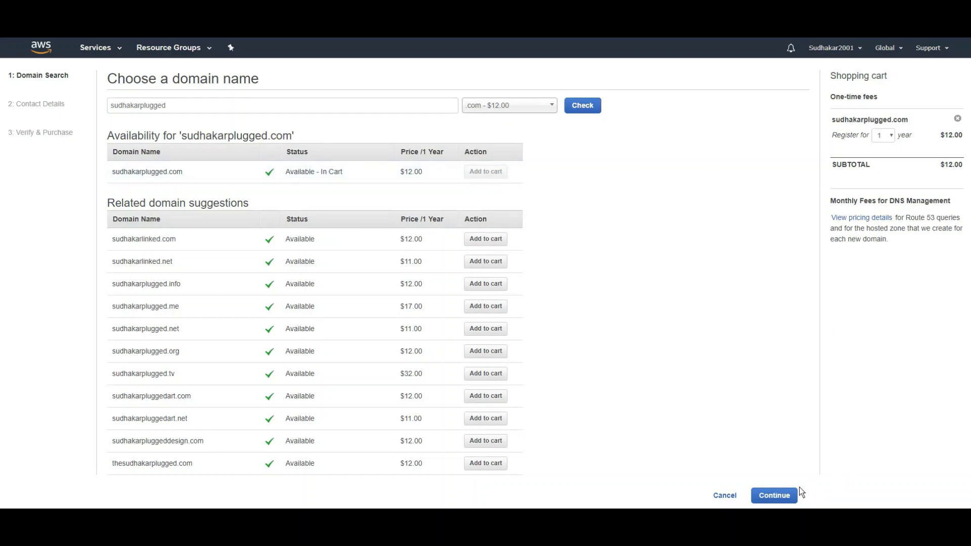
{"action": "left_click", "coordinate": [787, 496]}
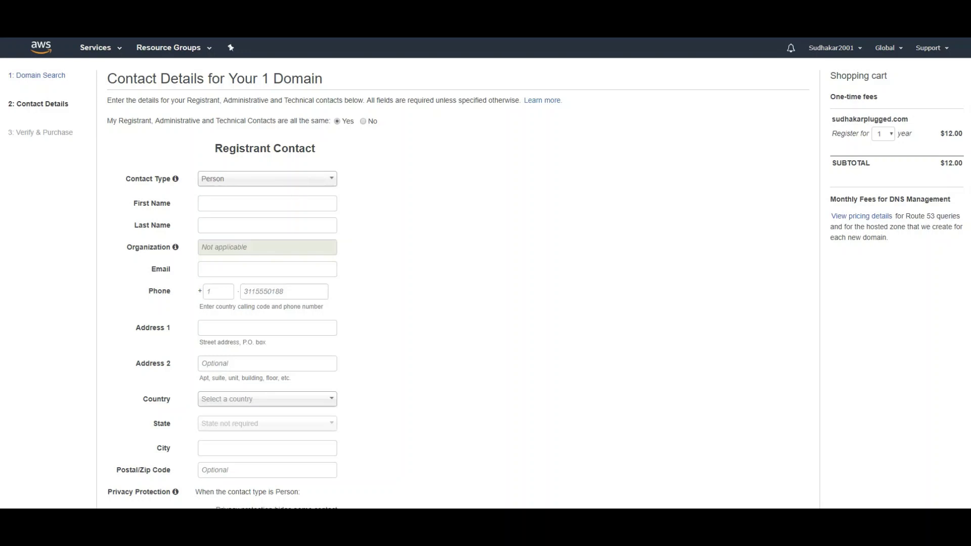
Show and dismiss the hidden taskbar icons while the registration is submitted
{"action": "left_click", "coordinate": [842, 535]}
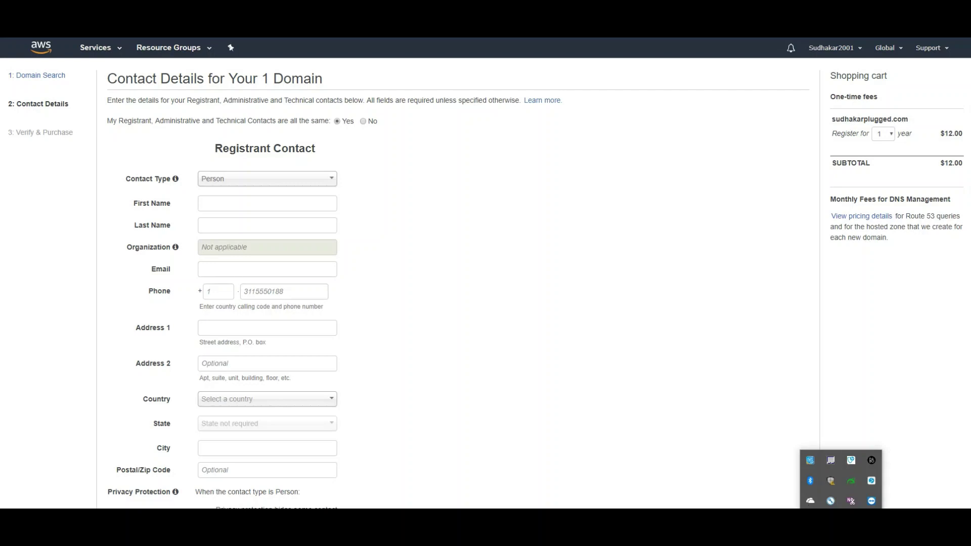
{"action": "left_click", "coordinate": [841, 536]}
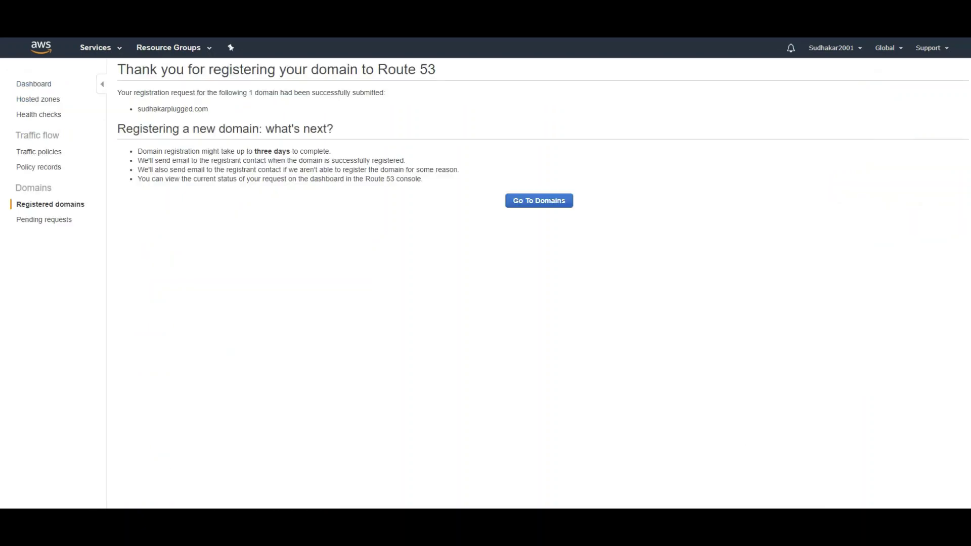
Toggle the hidden taskbar icons, then check the sudhakarplugged.com registration status
{"action": "left_click", "coordinate": [841, 535]}
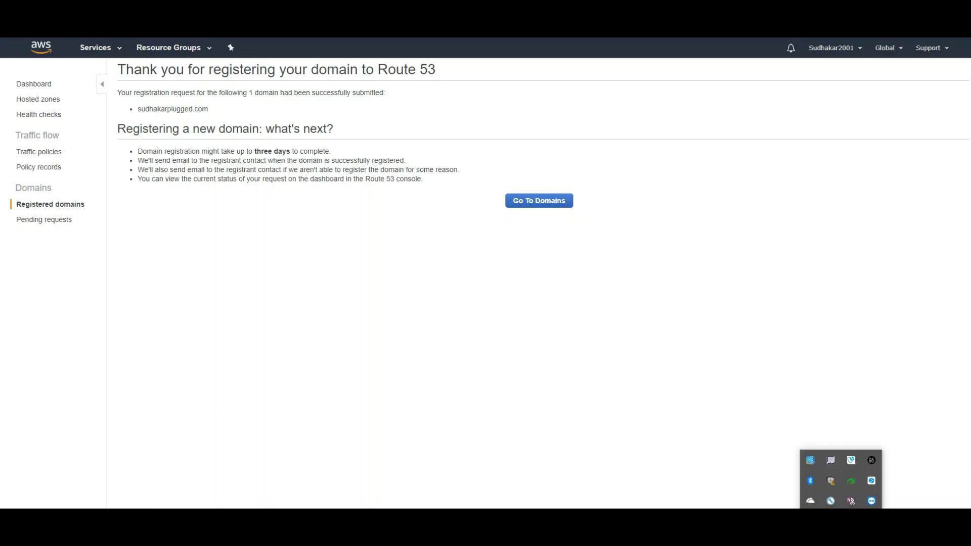
{"action": "left_click", "coordinate": [841, 535]}
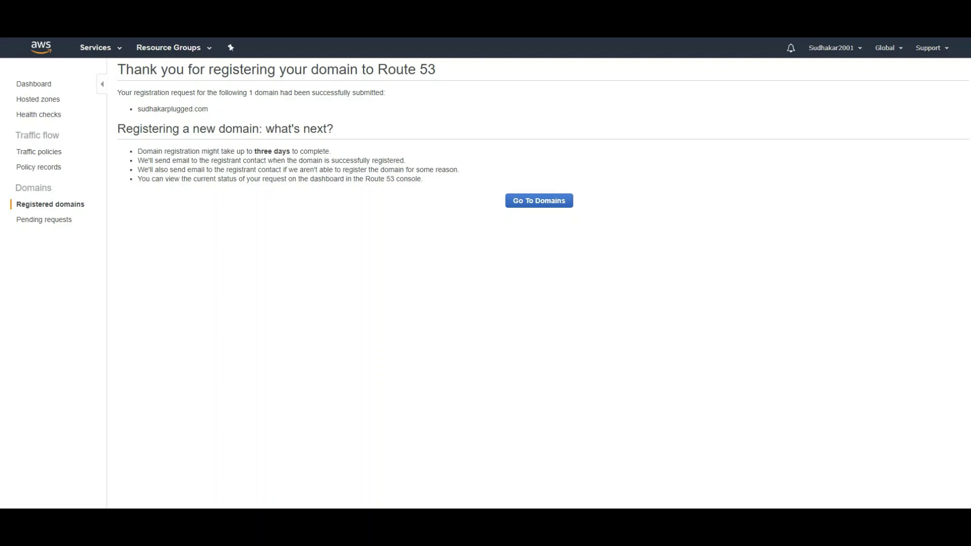
{"action": "left_click", "coordinate": [529, 201]}
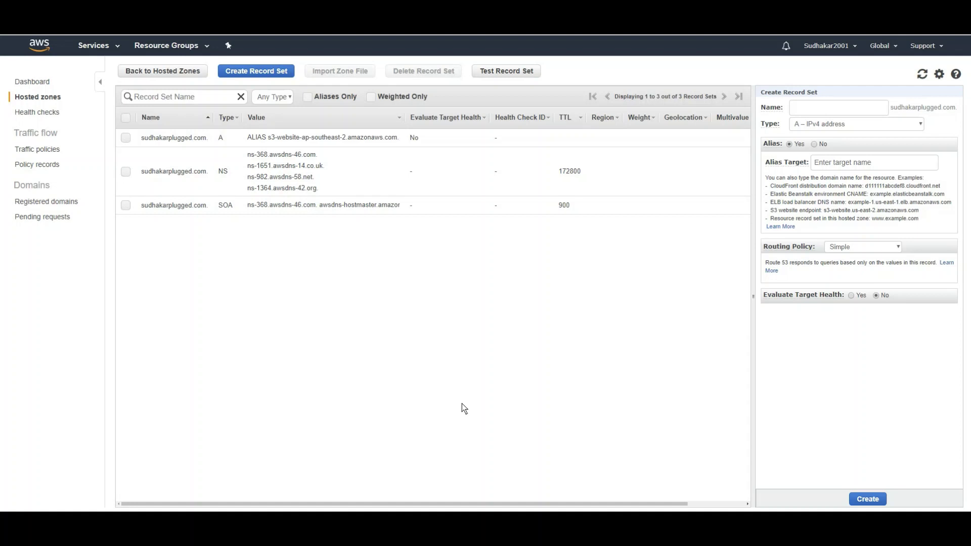
Go from Registered domains to Hosted zones and open sudhakarplugged.com's record sets
{"action": "left_click", "coordinate": [37, 202]}
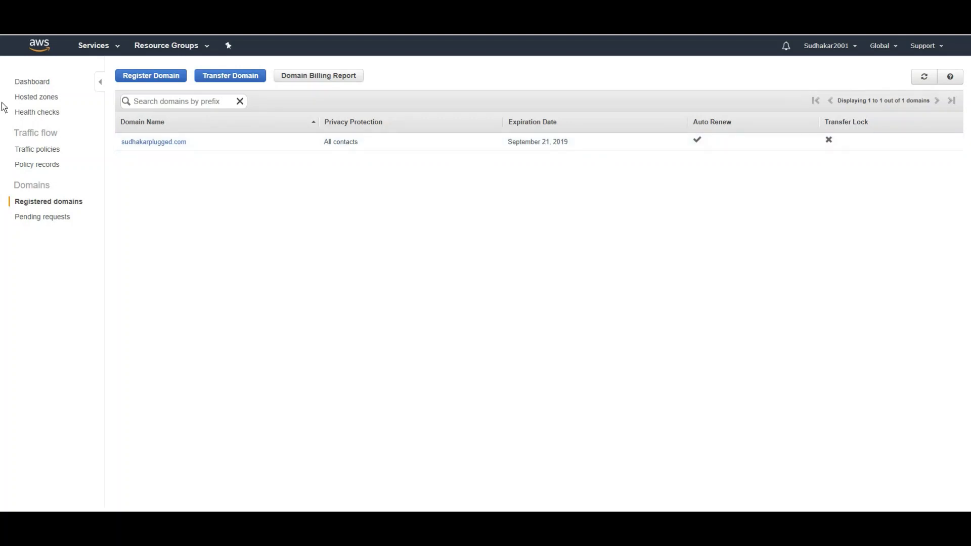
{"action": "left_click", "coordinate": [45, 101]}
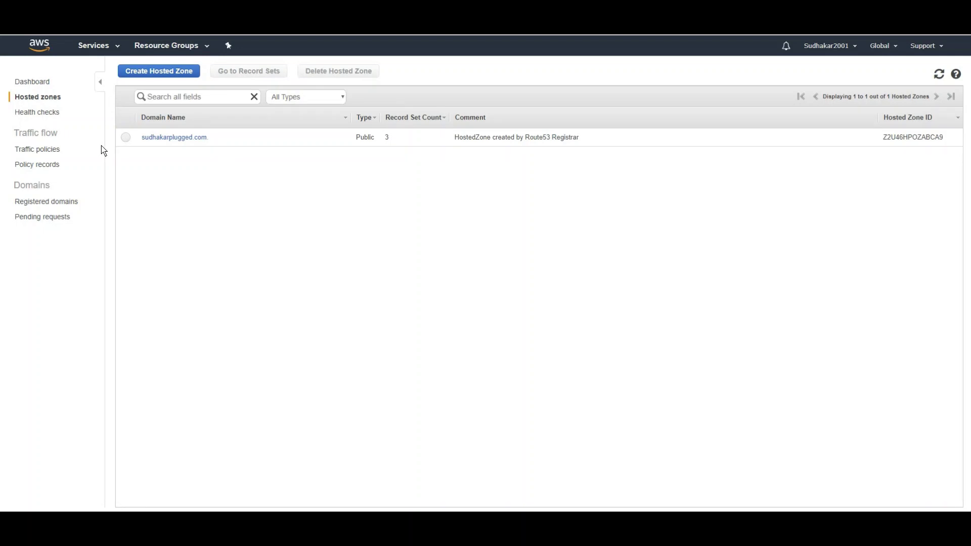
{"action": "left_click", "coordinate": [126, 138]}
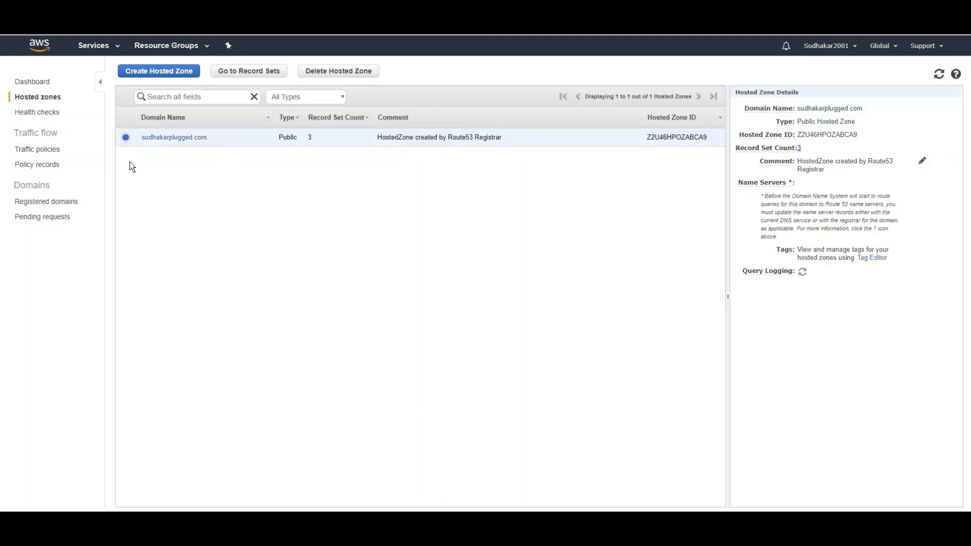
{"action": "left_click", "coordinate": [242, 71]}
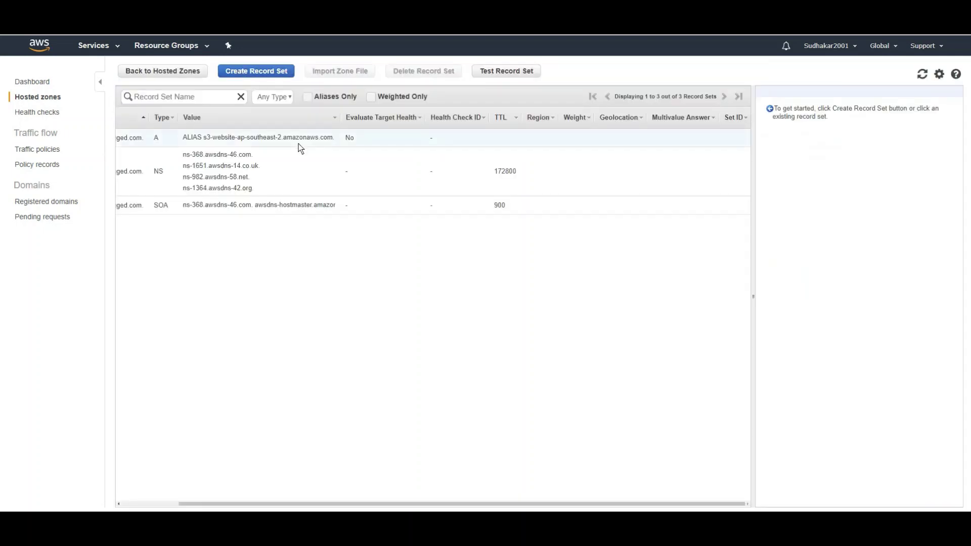
Open a new A (IPv4) record set form with TTL 300 for sudhakarplugged.com
{"action": "left_click", "coordinate": [236, 71]}
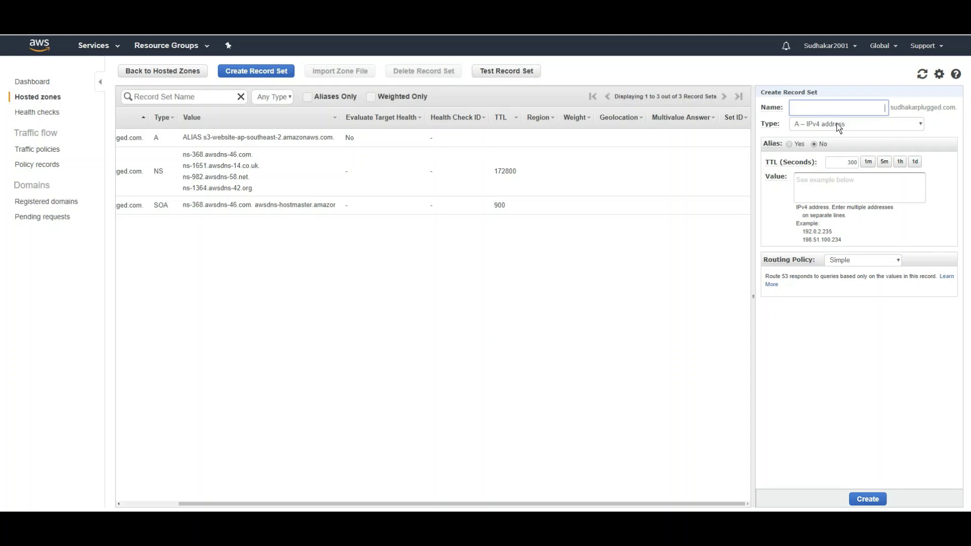
Alias the new A record to the sudhakarplugged.com s3-website-ap-southeast-2 endpoint with Simple routing
{"action": "left_click", "coordinate": [791, 145]}
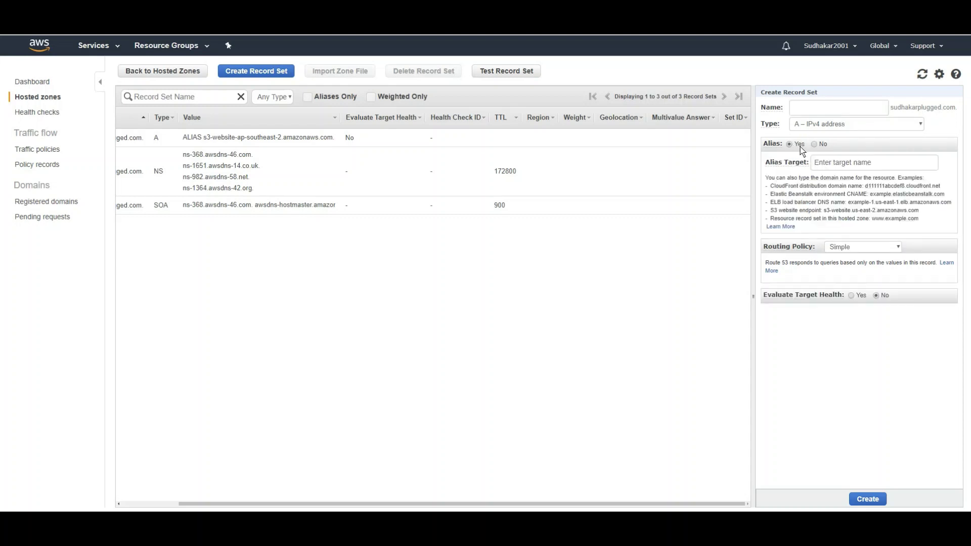
{"action": "left_click", "coordinate": [841, 164]}
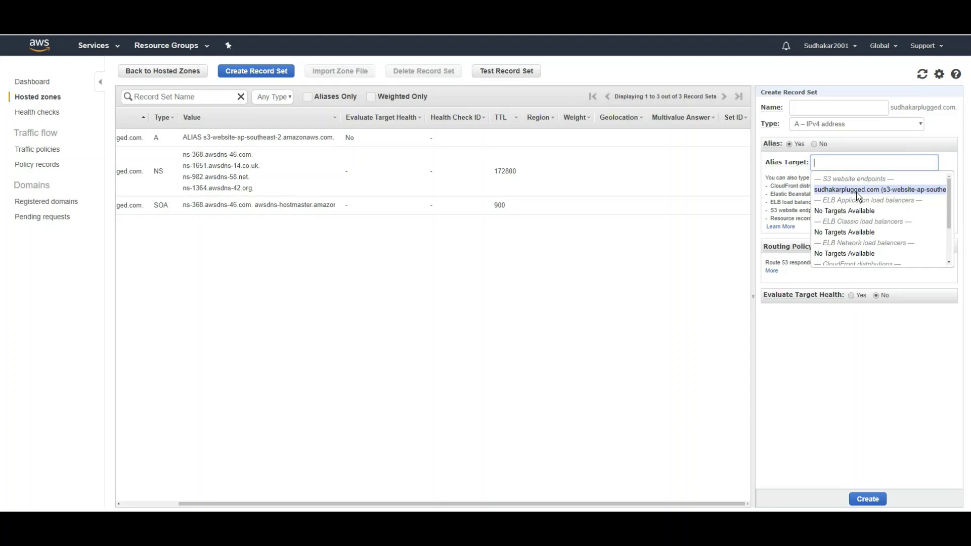
{"action": "left_click", "coordinate": [859, 190]}
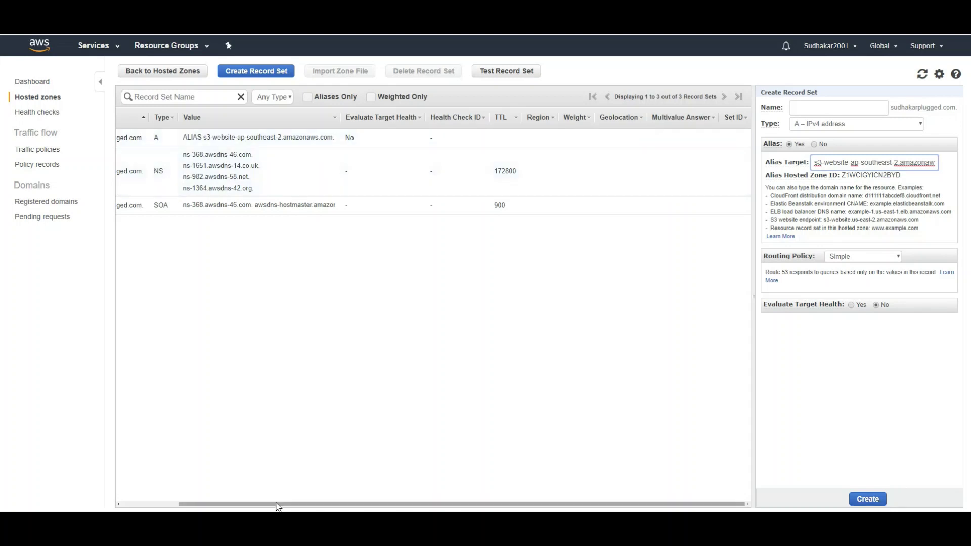
{"action": "left_click_drag", "start_coordinate": [249, 506], "coordinate": [156, 503]}
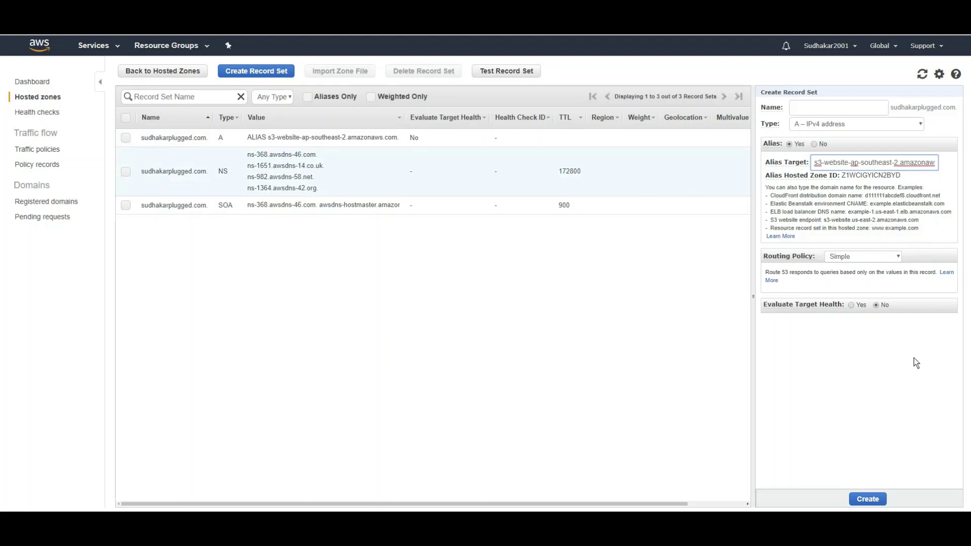
{"action": "left_click", "coordinate": [664, 330]}
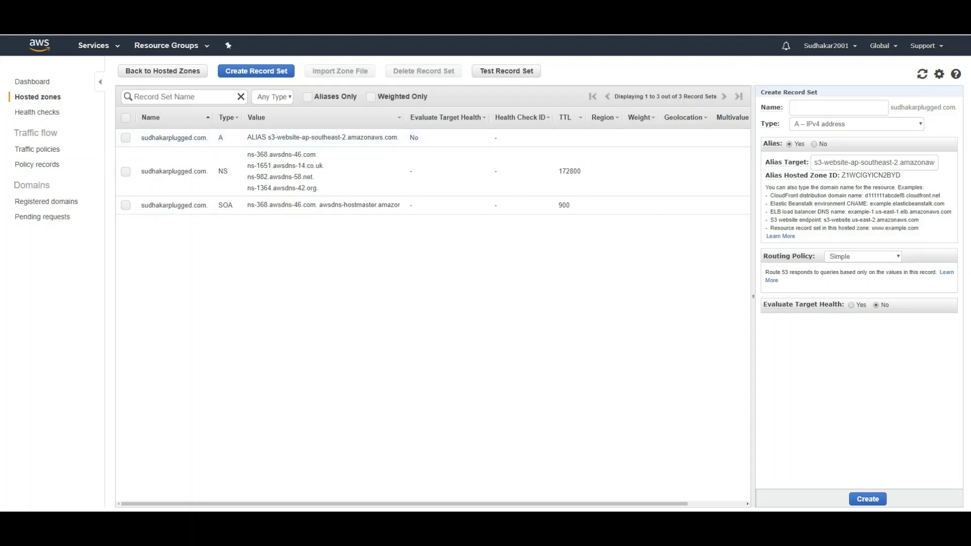
{"action": "key", "text": "ctrl+t"}
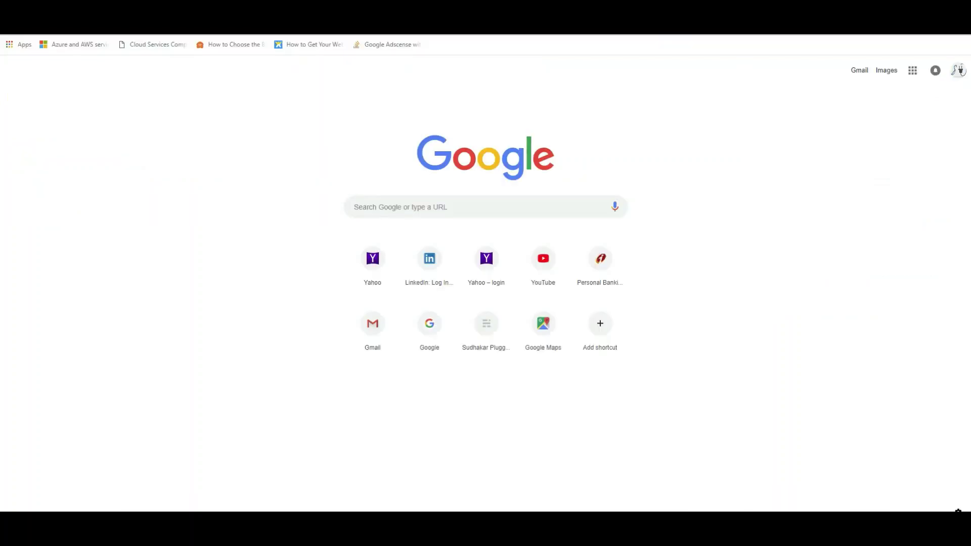
Restore the browser to a smaller window and load sudhakarplugged.com to see the live blog
{"action": "left_click_drag", "start_coordinate": [836, 34], "coordinate": [609, 120]}
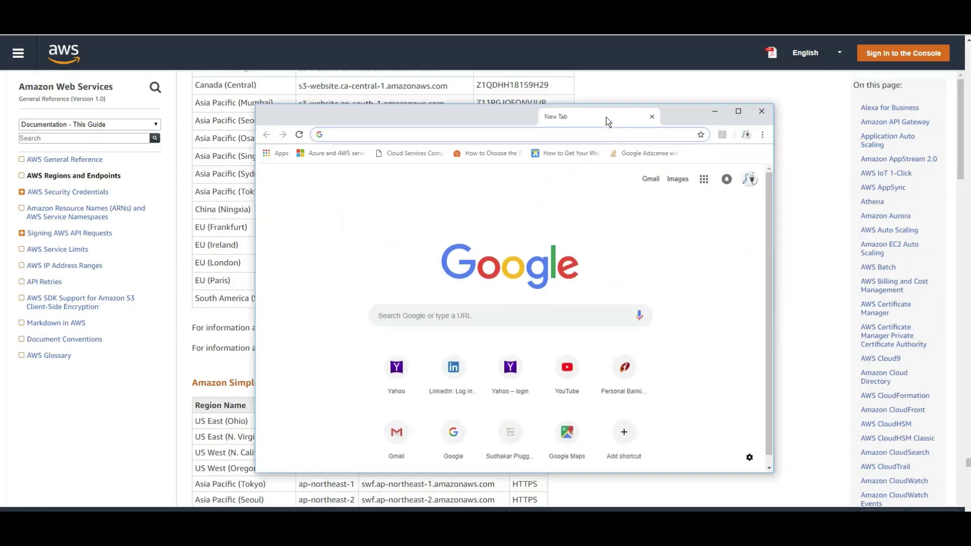
{"action": "double_click", "coordinate": [610, 120]}
{"action": "double_click", "coordinate": [610, 23]}
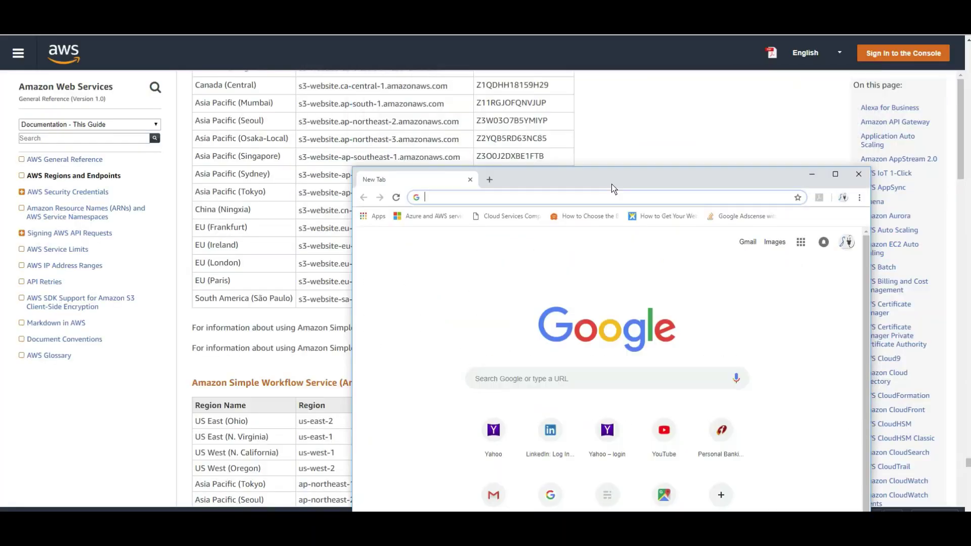
{"action": "type", "text": "sudhak"}
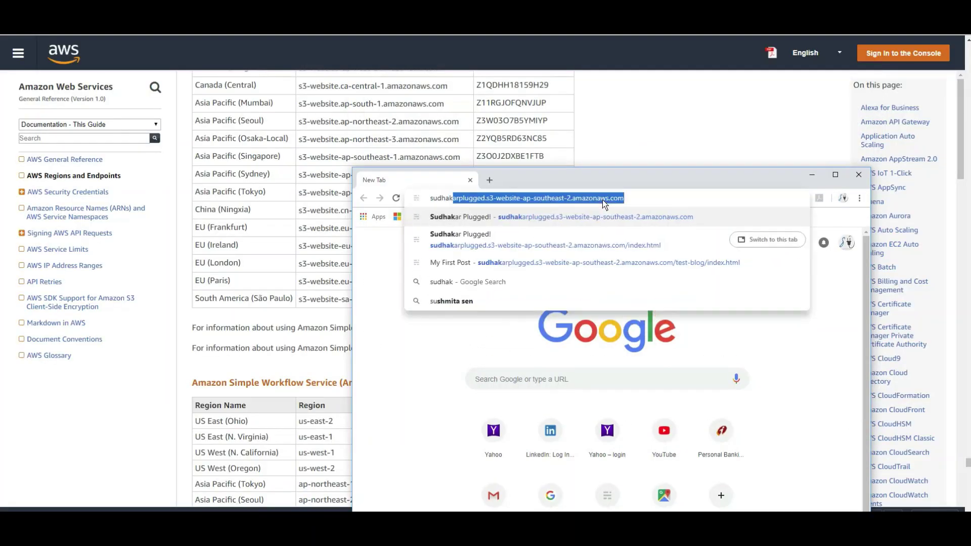
{"action": "type", "text": "arplugged.com"}
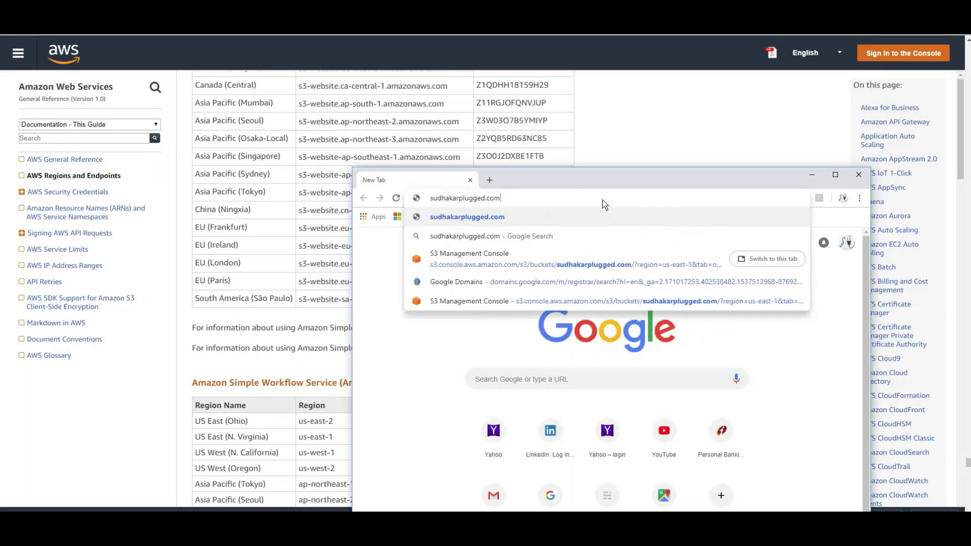
{"action": "key", "text": "Return"}
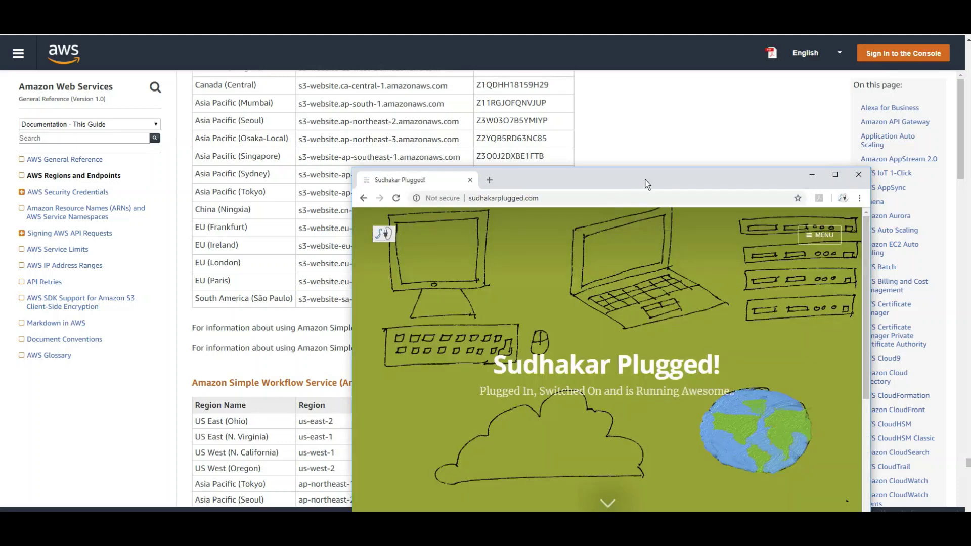
Reposition the window, scroll through the Sudhakar Plugged! home page and select the site address
{"action": "left_click_drag", "start_coordinate": [645, 178], "coordinate": [576, 84]}
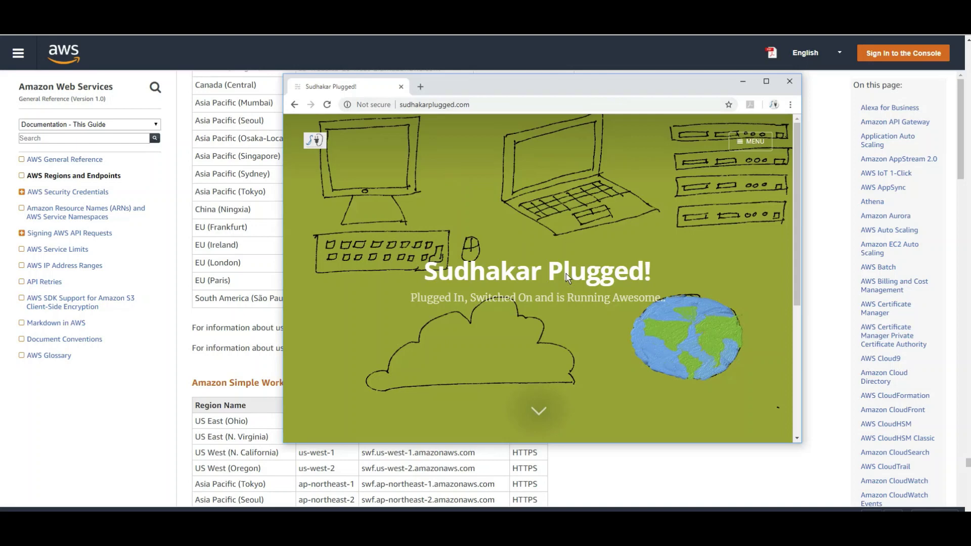
{"action": "scroll", "coordinate": [566, 274], "scroll_direction": "down", "scroll_amount": 4}
{"action": "scroll", "coordinate": [567, 274], "scroll_direction": "up", "scroll_amount": 4}
{"action": "scroll", "coordinate": [566, 274], "scroll_direction": "down", "scroll_amount": 4}
{"action": "scroll", "coordinate": [566, 274], "scroll_direction": "up", "scroll_amount": 4}
{"action": "left_click", "coordinate": [534, 111]}
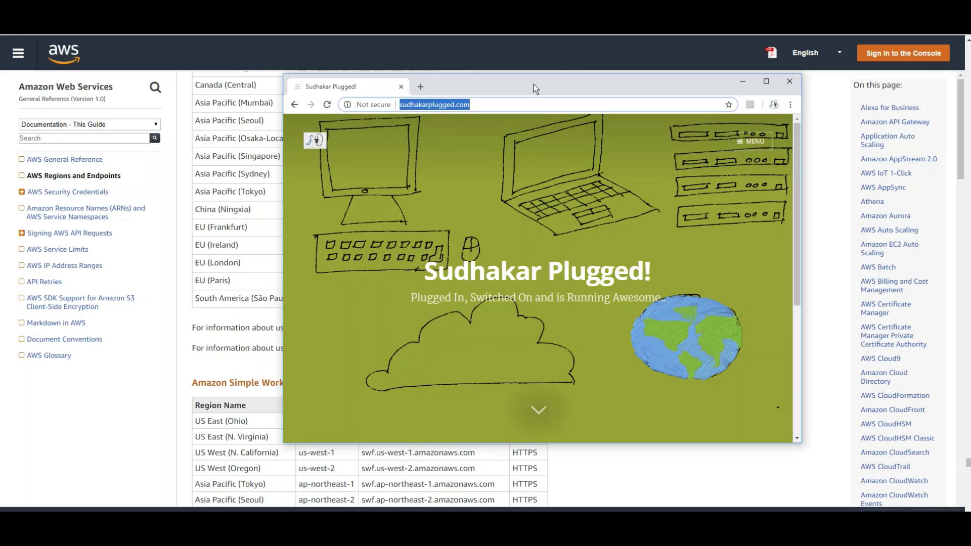
Show the blog at sudhakarplugged.com full-screen in Chrome
{"action": "key", "text": "F11"}
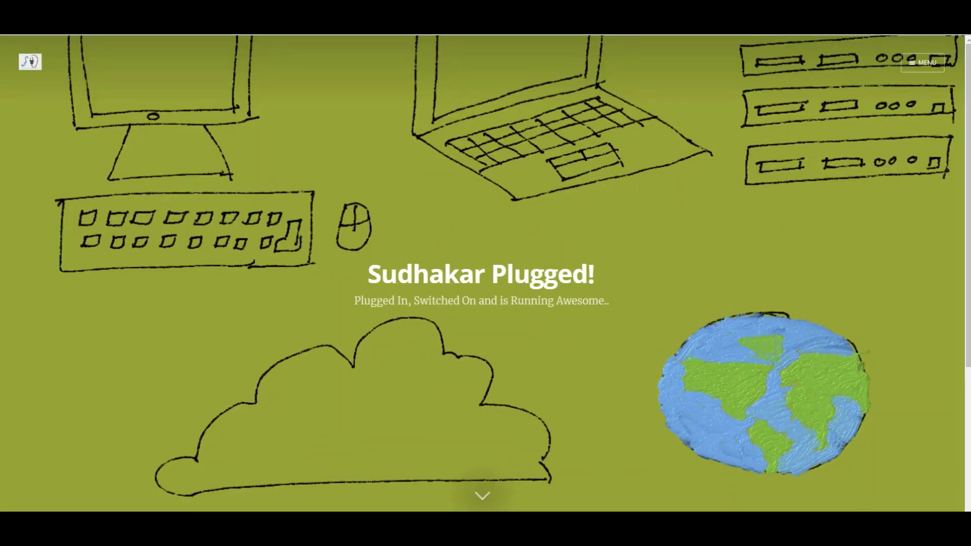
{"action": "left_click", "coordinate": [836, 520]}
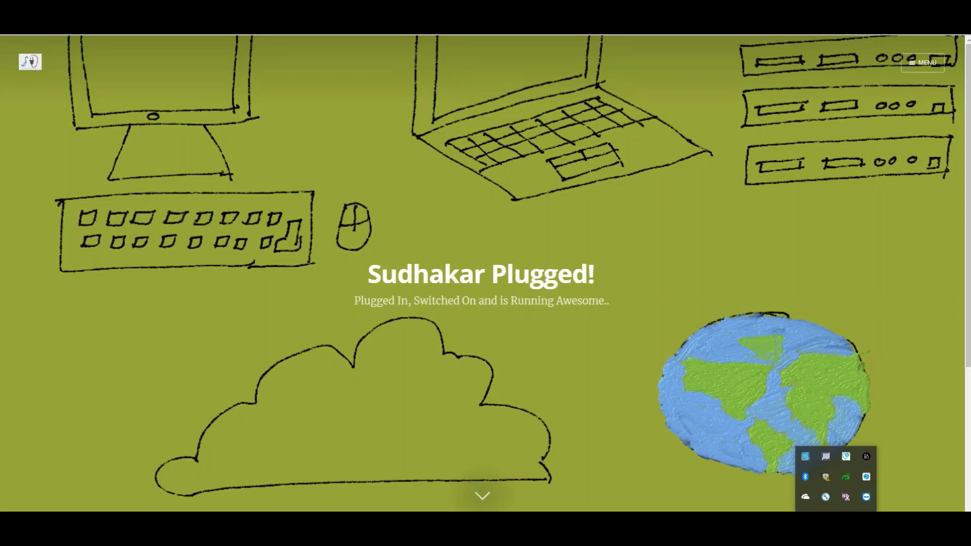
{"action": "key", "text": "Escape"}
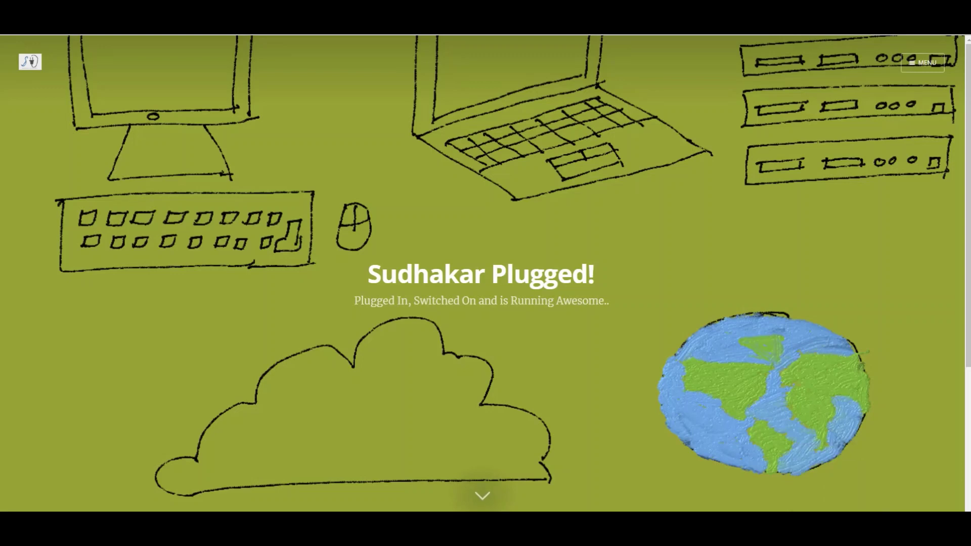